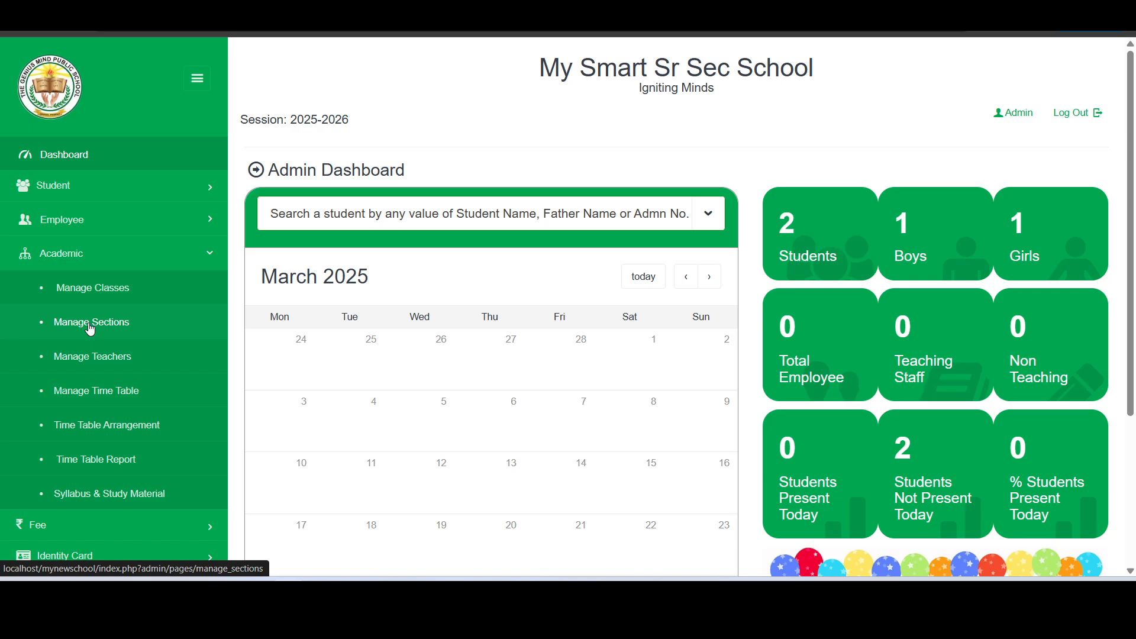
- Open section A of class First for editing in Manage Sections
{"action": "left_click", "coordinate": [91, 324]}
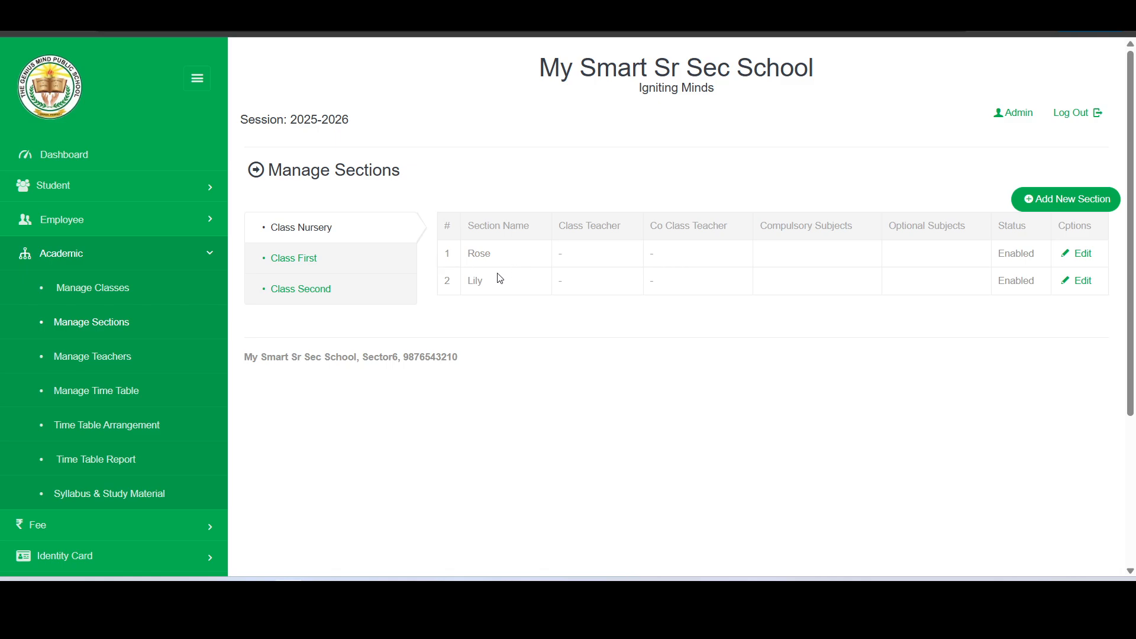
{"action": "left_click", "coordinate": [362, 271]}
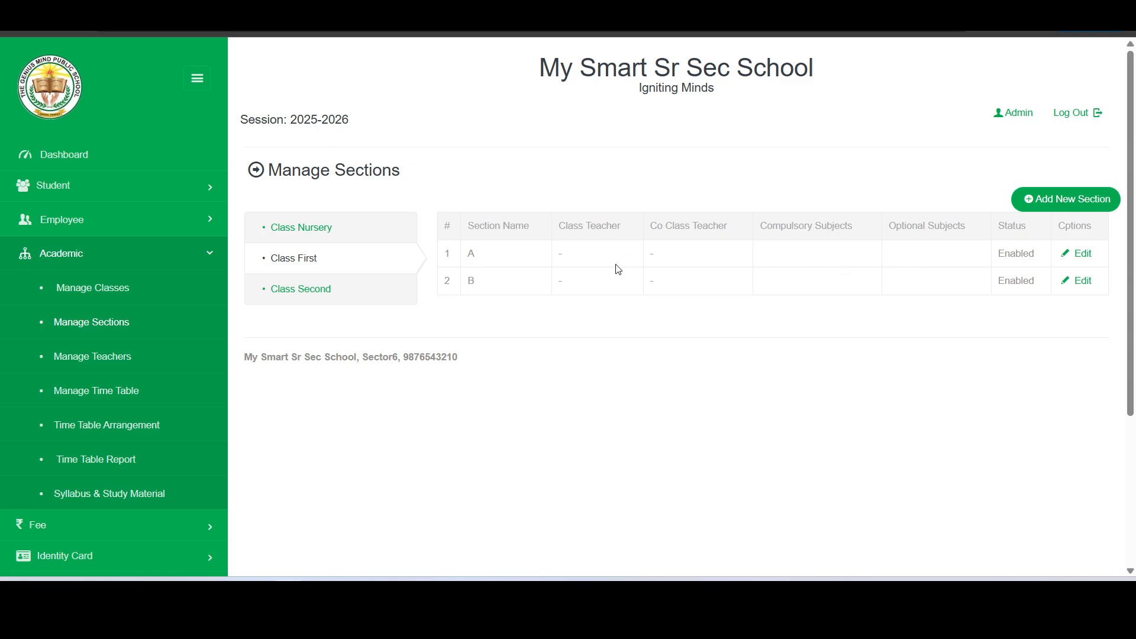
{"action": "left_click", "coordinate": [1081, 260]}
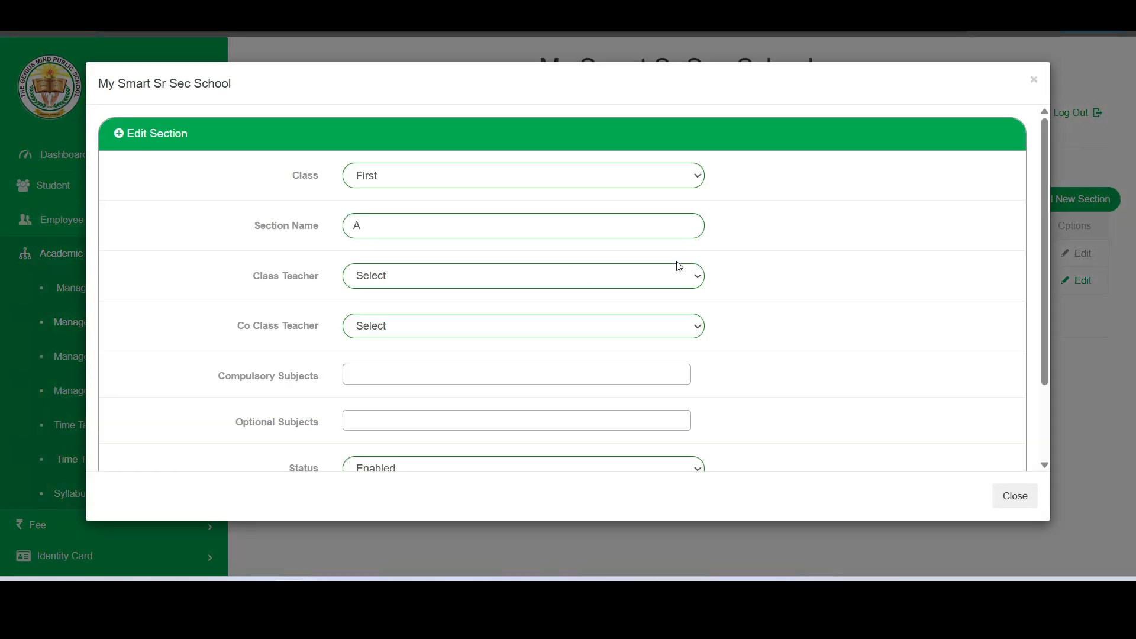
- Set section A's compulsory subjects to English, EVS, Hindi and Mathamatics, save, and check them in the class First section list
{"action": "left_click", "coordinate": [401, 377]}
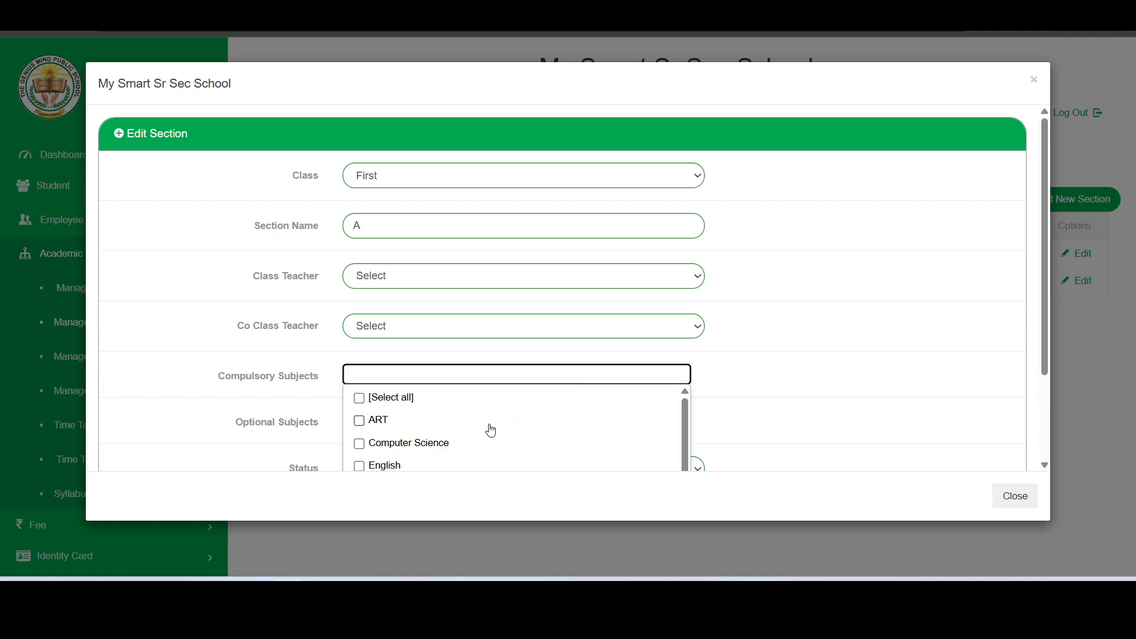
{"action": "scroll", "coordinate": [450, 441], "scroll_direction": "down", "scroll_amount": 1}
{"action": "left_click", "coordinate": [388, 412]}
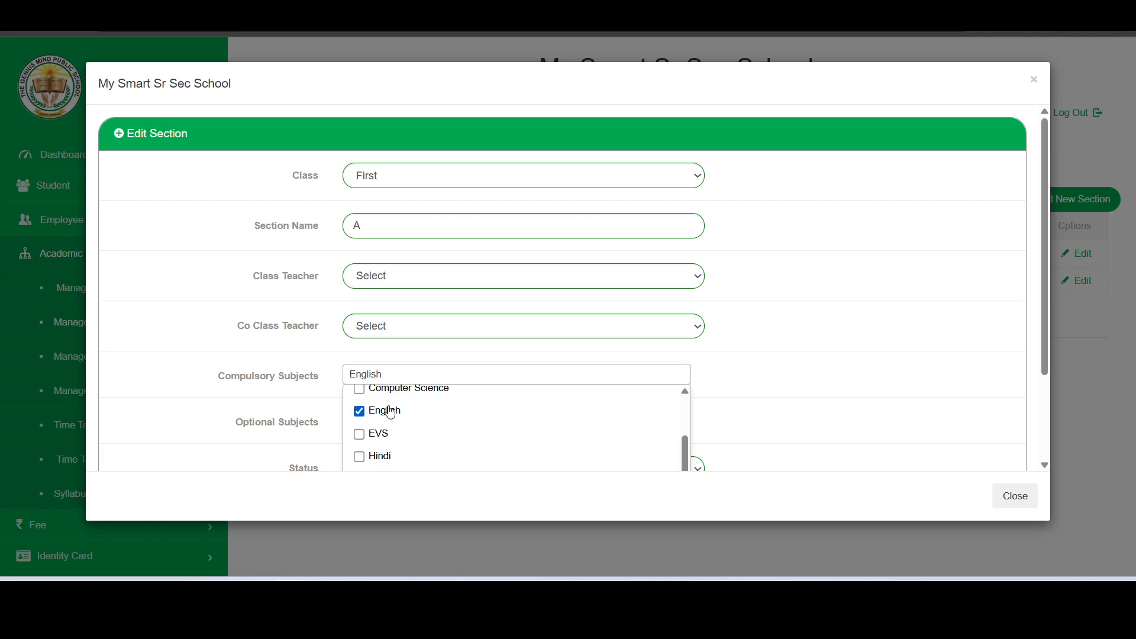
{"action": "left_click", "coordinate": [386, 437]}
{"action": "left_click", "coordinate": [381, 458]}
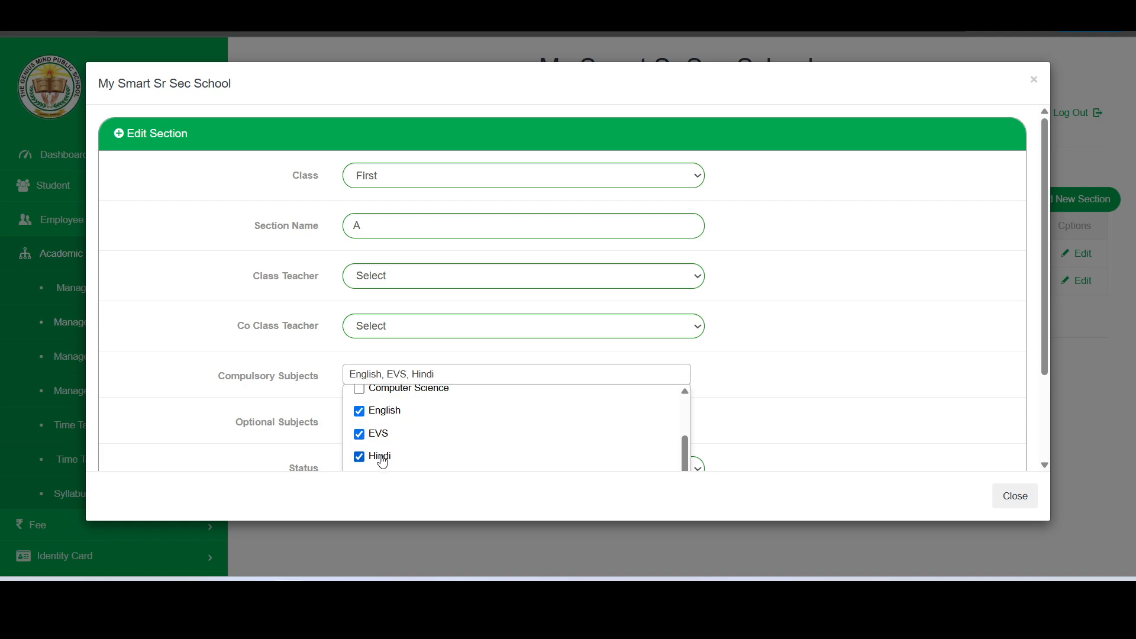
{"action": "scroll", "coordinate": [382, 460], "scroll_direction": "down", "scroll_amount": 1}
{"action": "left_click", "coordinate": [390, 430]}
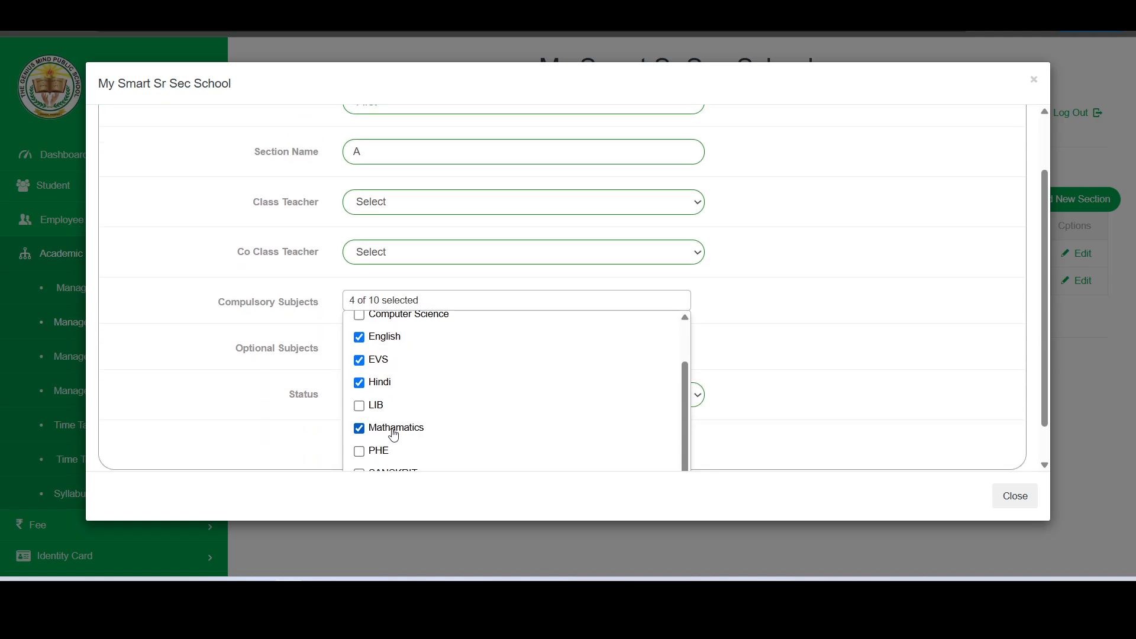
{"action": "left_click", "coordinate": [767, 324]}
{"action": "left_click", "coordinate": [380, 452]}
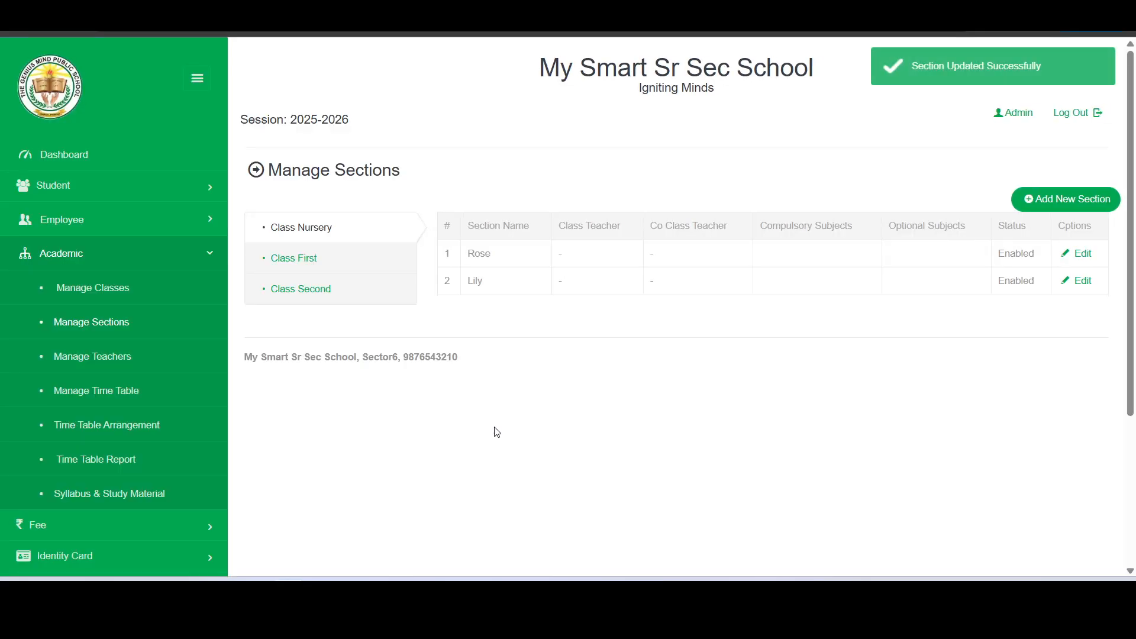
{"action": "left_click", "coordinate": [337, 274]}
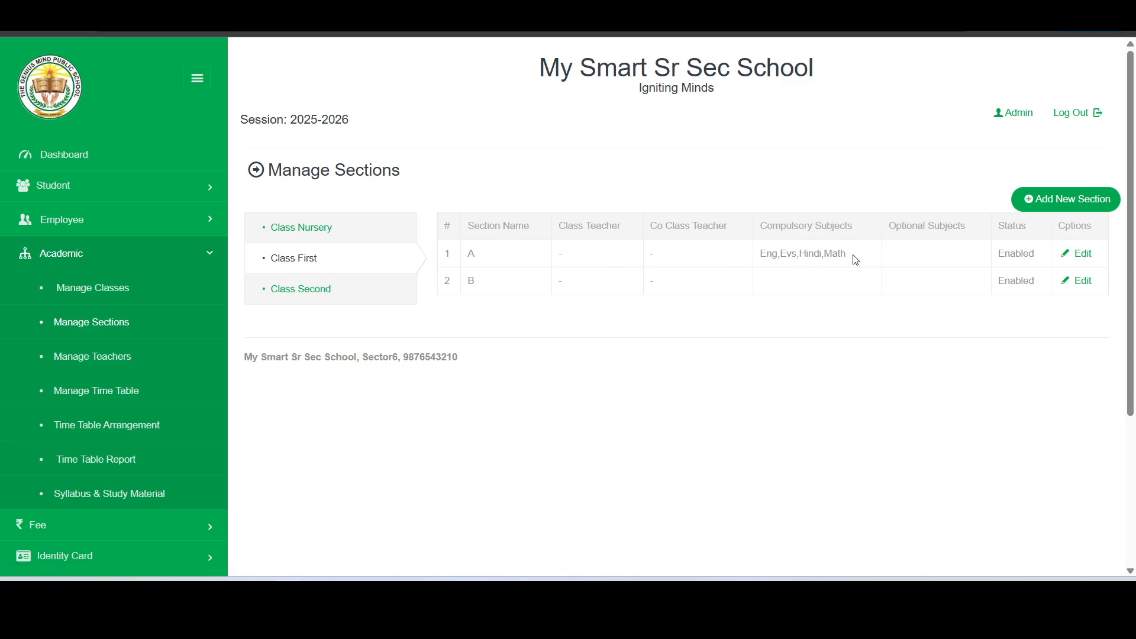
{"action": "left_click_drag", "start_coordinate": [856, 261], "coordinate": [755, 255]}
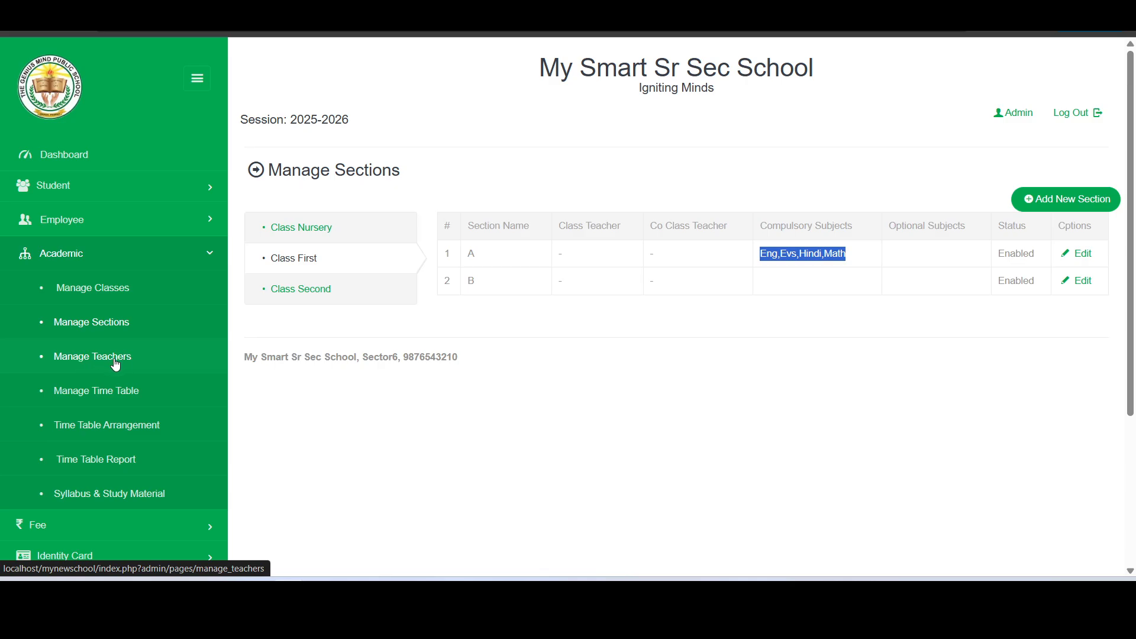
- In Manage Teachers, edit the first listed PRT teacher and assign the classes First and Second
{"action": "left_click", "coordinate": [80, 359]}
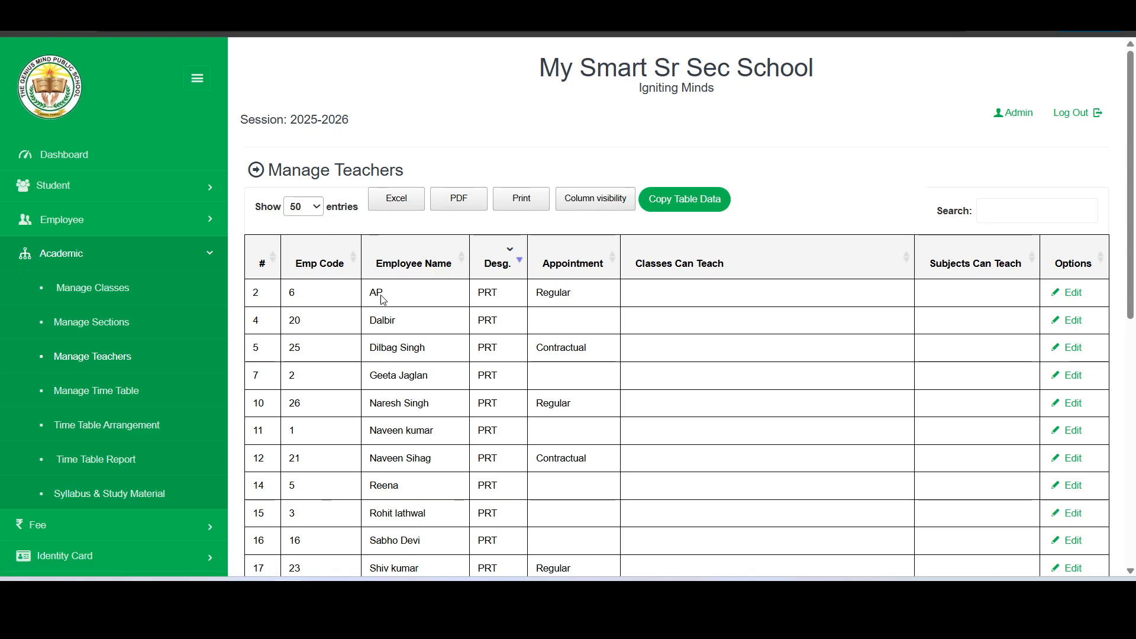
{"action": "left_click", "coordinate": [1074, 295]}
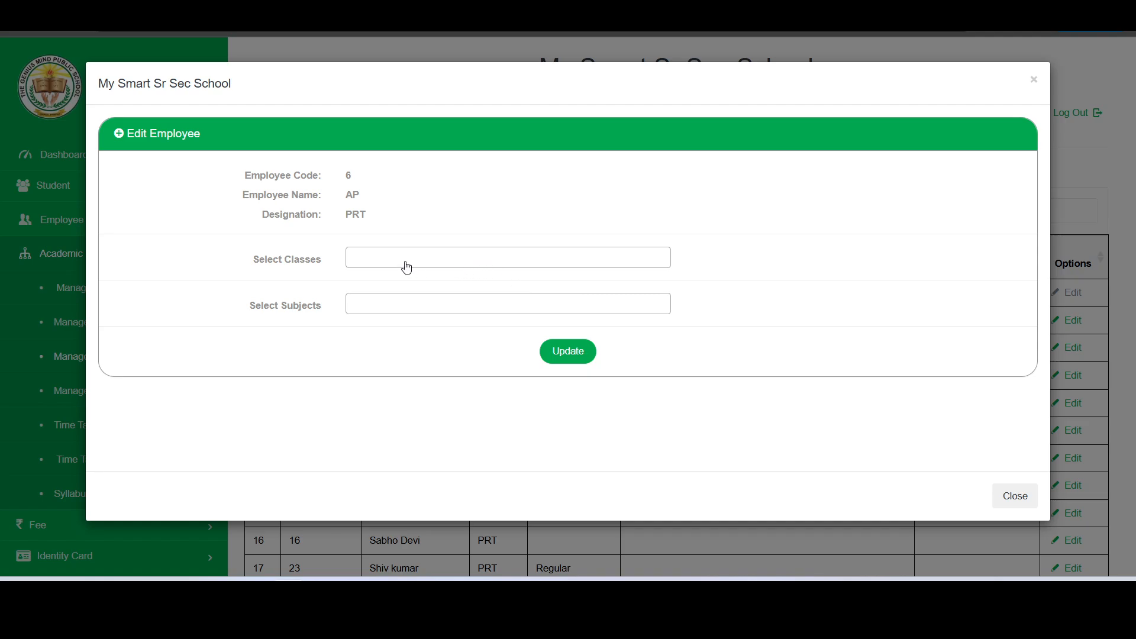
{"action": "left_click", "coordinate": [406, 266]}
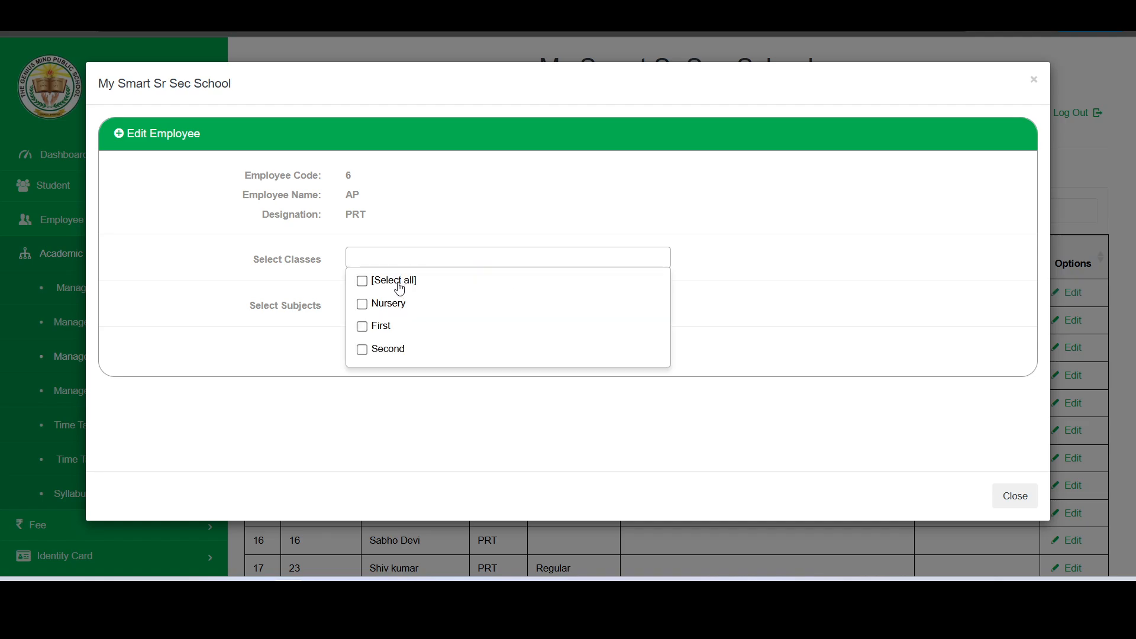
{"action": "left_click", "coordinate": [384, 330]}
{"action": "left_click", "coordinate": [386, 350]}
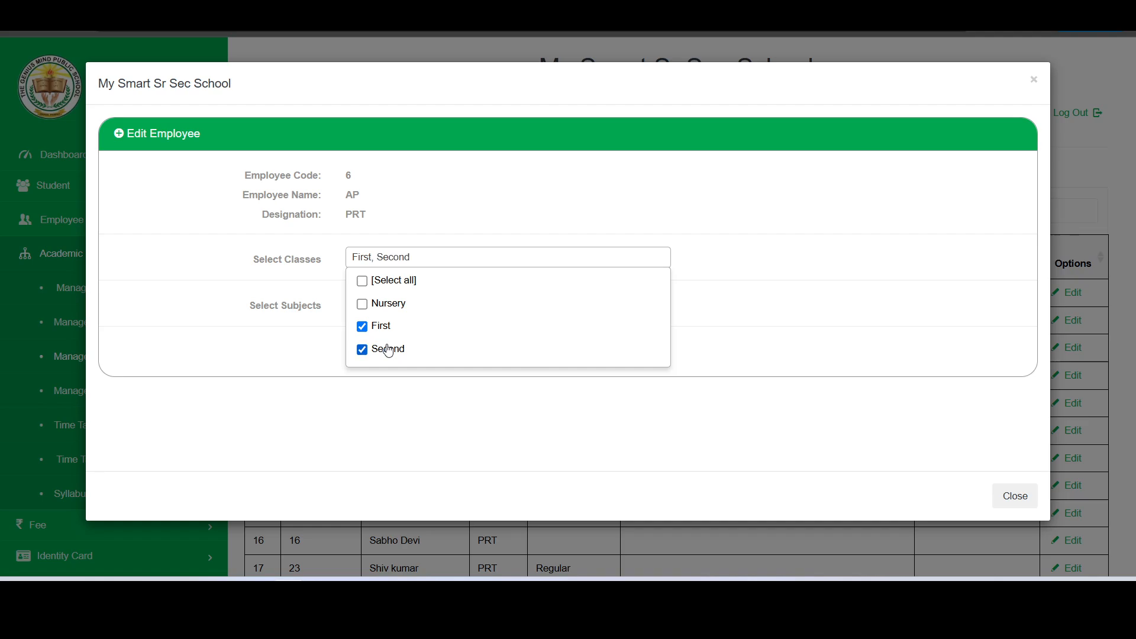
{"action": "left_click", "coordinate": [311, 337]}
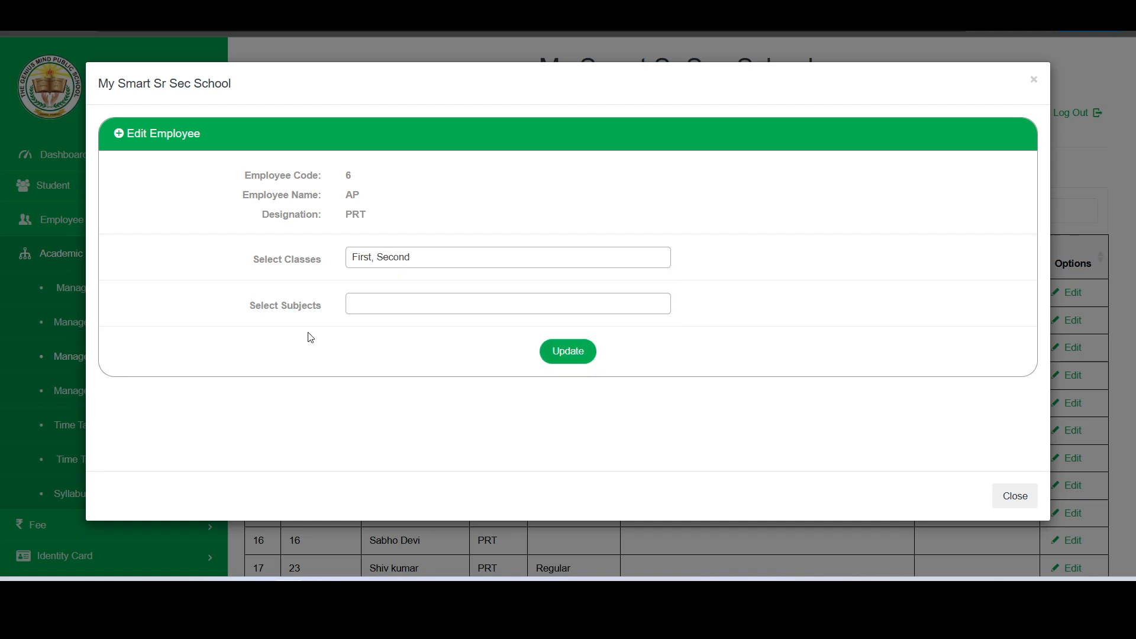
- Assign the subjects English and Mathamatics to this teacher and update the record
{"action": "left_click", "coordinate": [388, 311]}
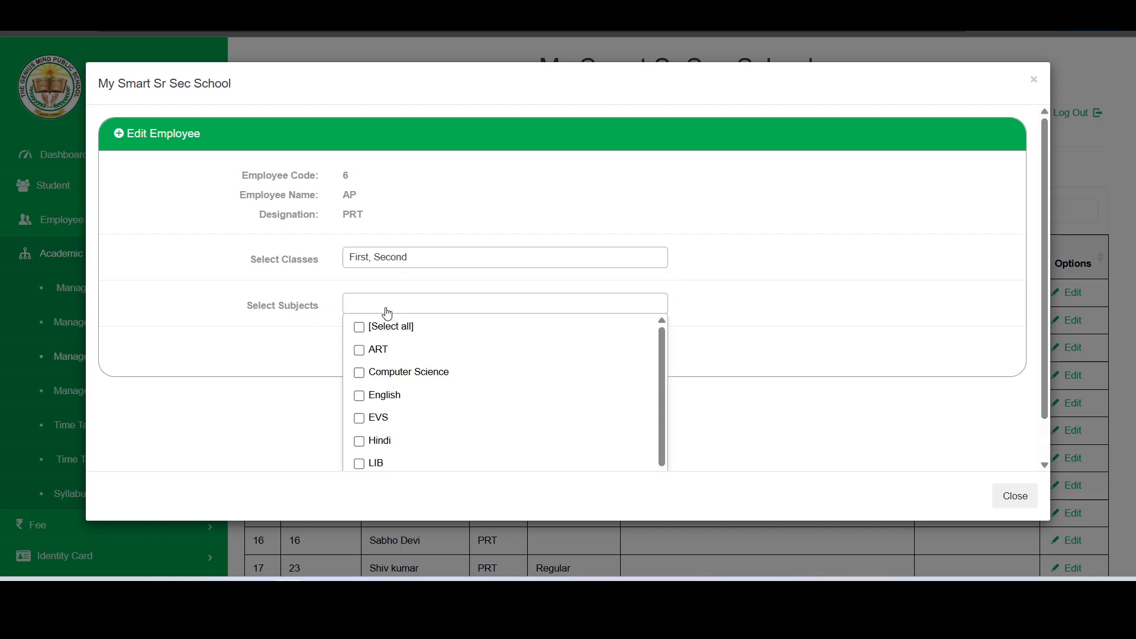
{"action": "left_click", "coordinate": [388, 399]}
{"action": "scroll", "coordinate": [388, 400], "scroll_direction": "down", "scroll_amount": 3}
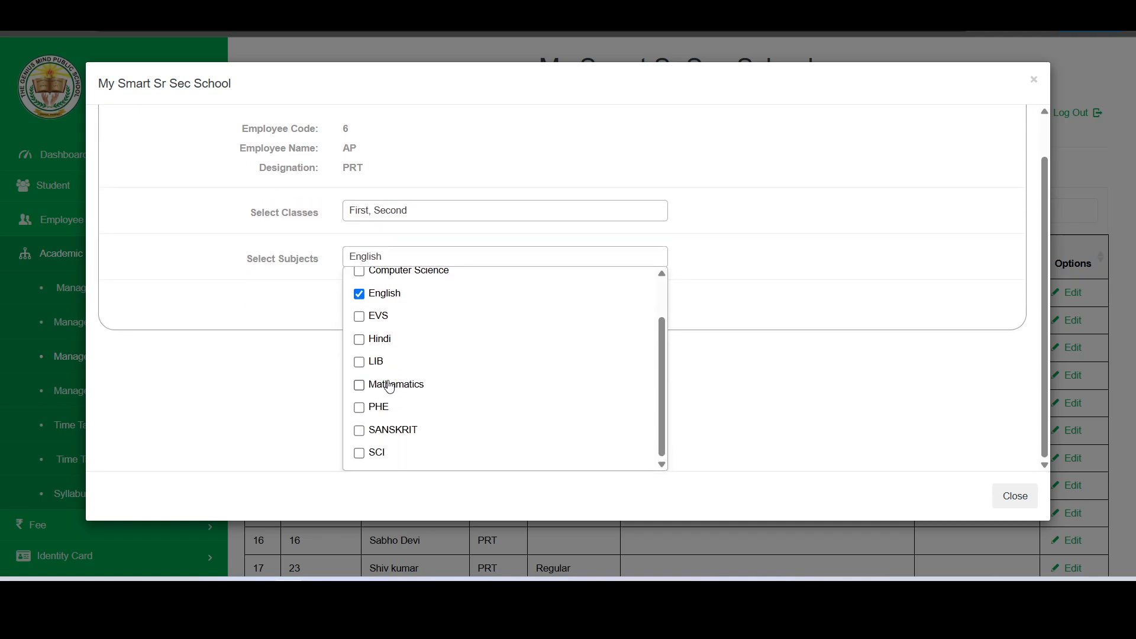
{"action": "left_click", "coordinate": [384, 384]}
{"action": "left_click", "coordinate": [296, 363]}
{"action": "left_click", "coordinate": [571, 351]}
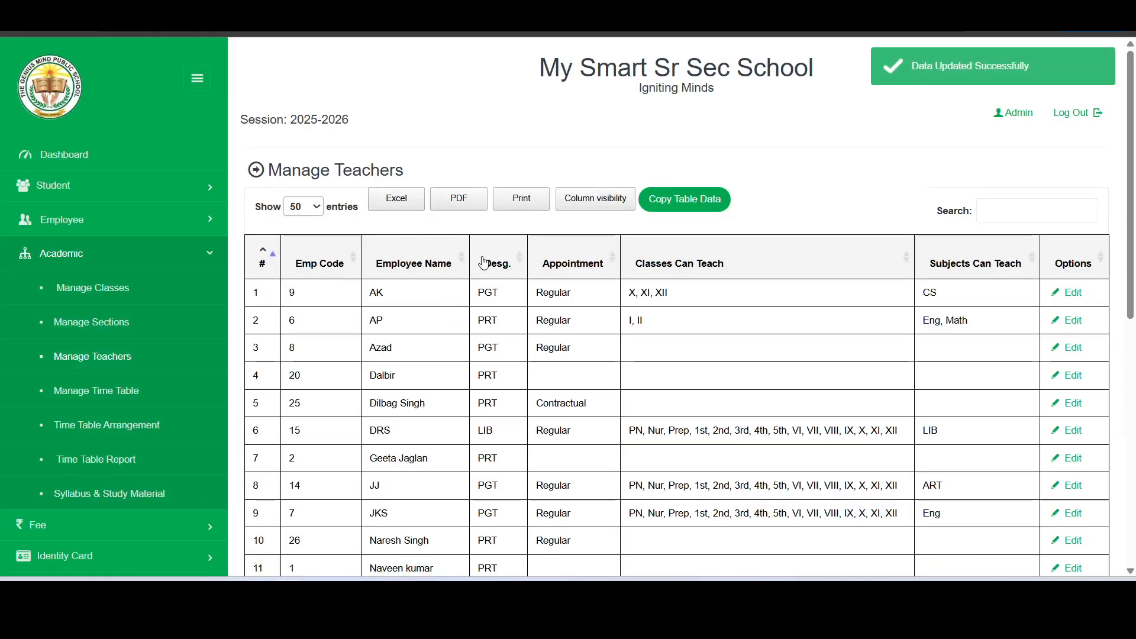
- Sort the teachers by designation in descending order and review the first PRT teacher's assigned classes and subjects
{"action": "left_click", "coordinate": [516, 260]}
{"action": "left_click", "coordinate": [500, 261]}
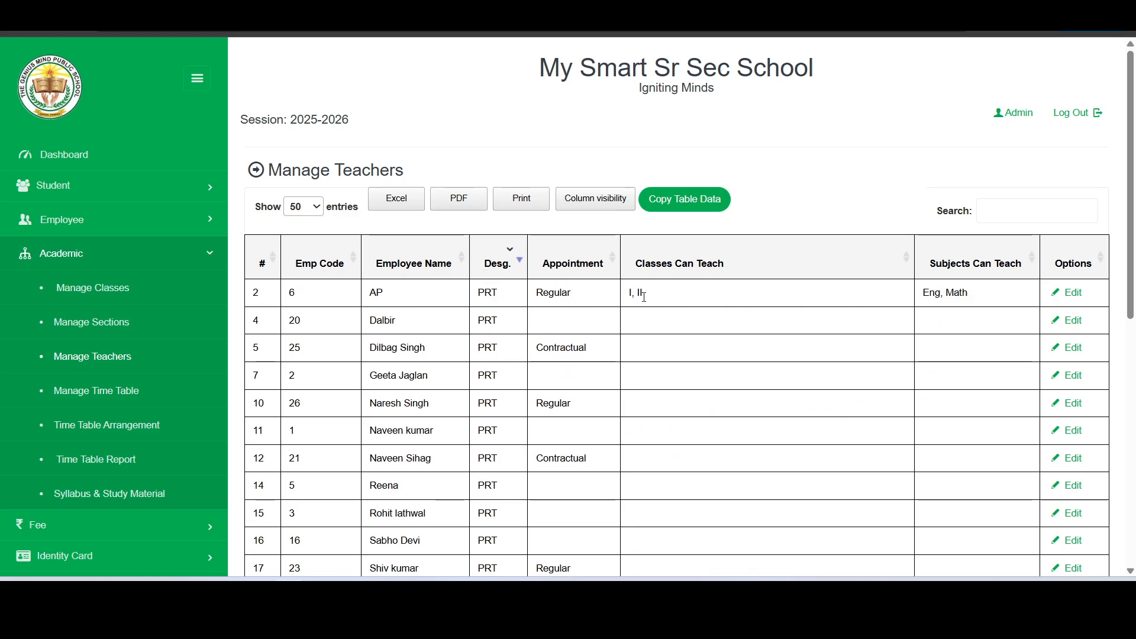
{"action": "left_click_drag", "start_coordinate": [648, 301], "coordinate": [629, 295]}
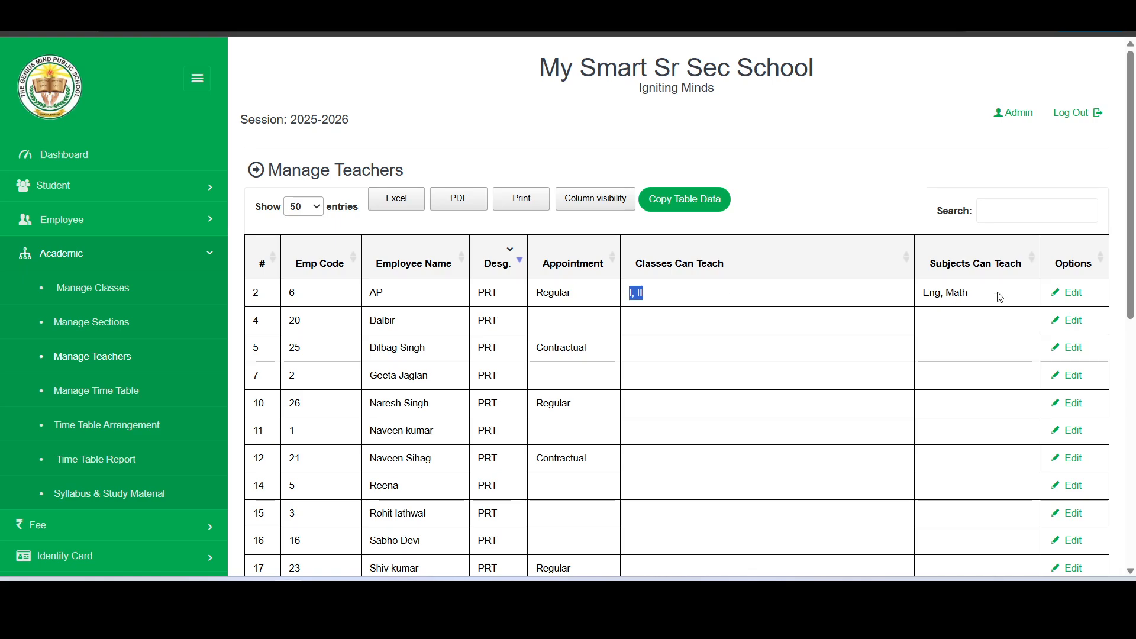
{"action": "left_click_drag", "start_coordinate": [981, 297], "coordinate": [923, 296]}
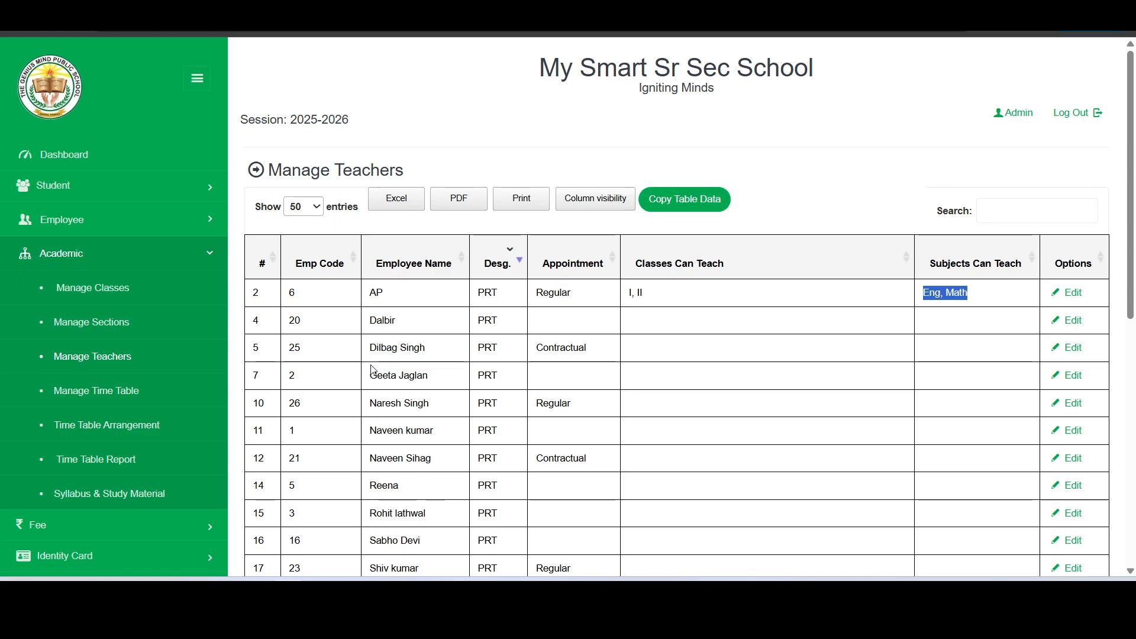
- Assign all classes and the subject Hindi to the fourth listed PRT teacher and update the record
{"action": "left_click", "coordinate": [1075, 377]}
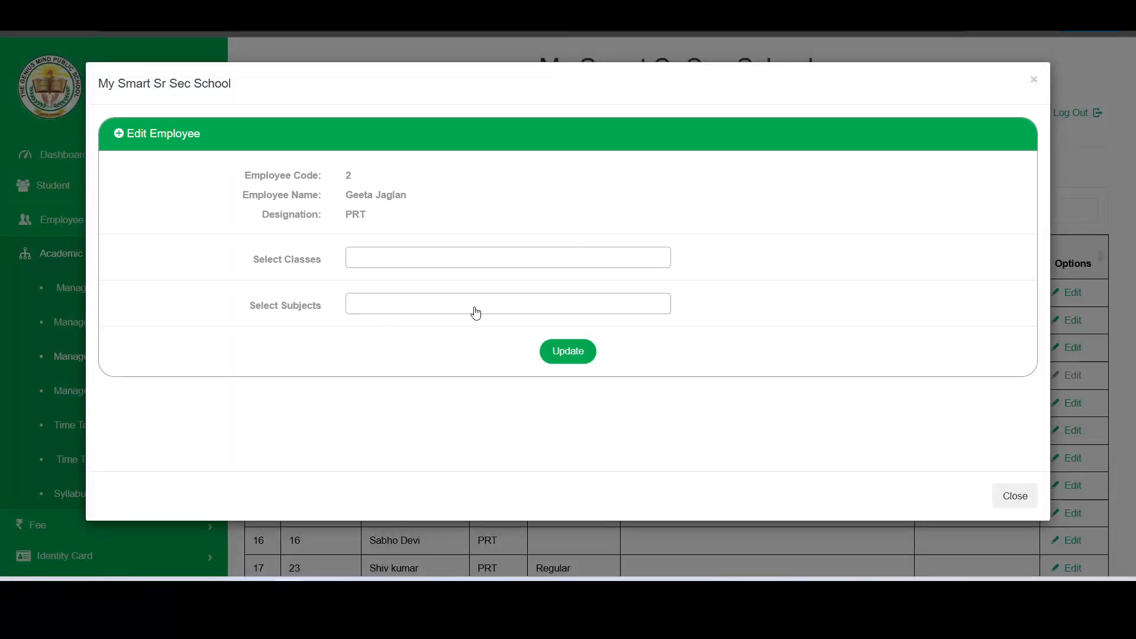
{"action": "left_click", "coordinate": [450, 268]}
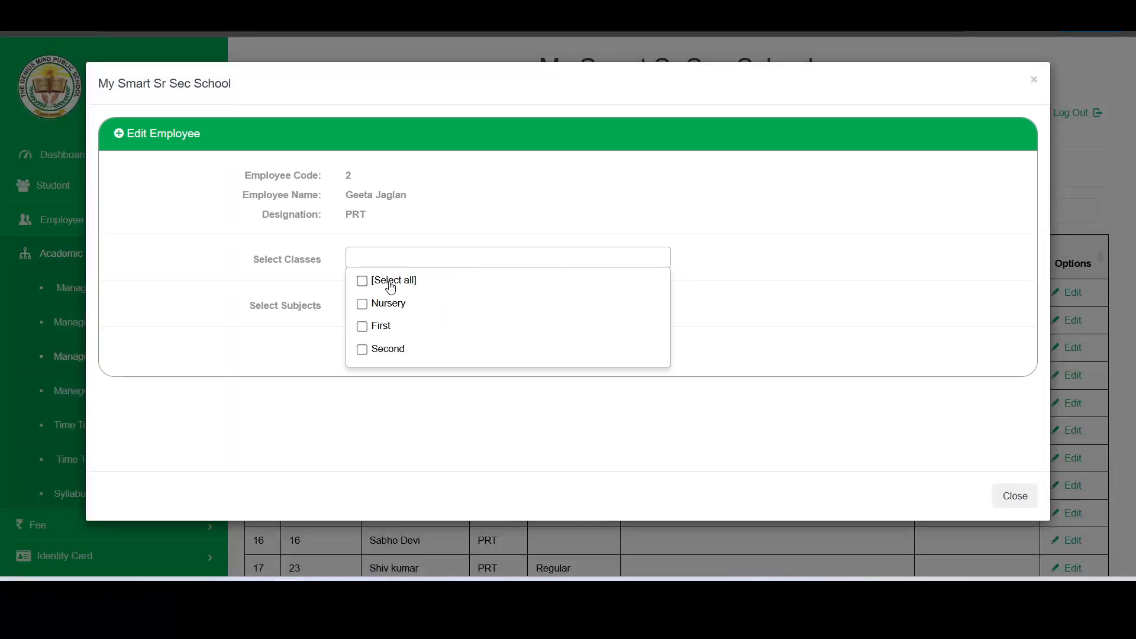
{"action": "left_click", "coordinate": [391, 286]}
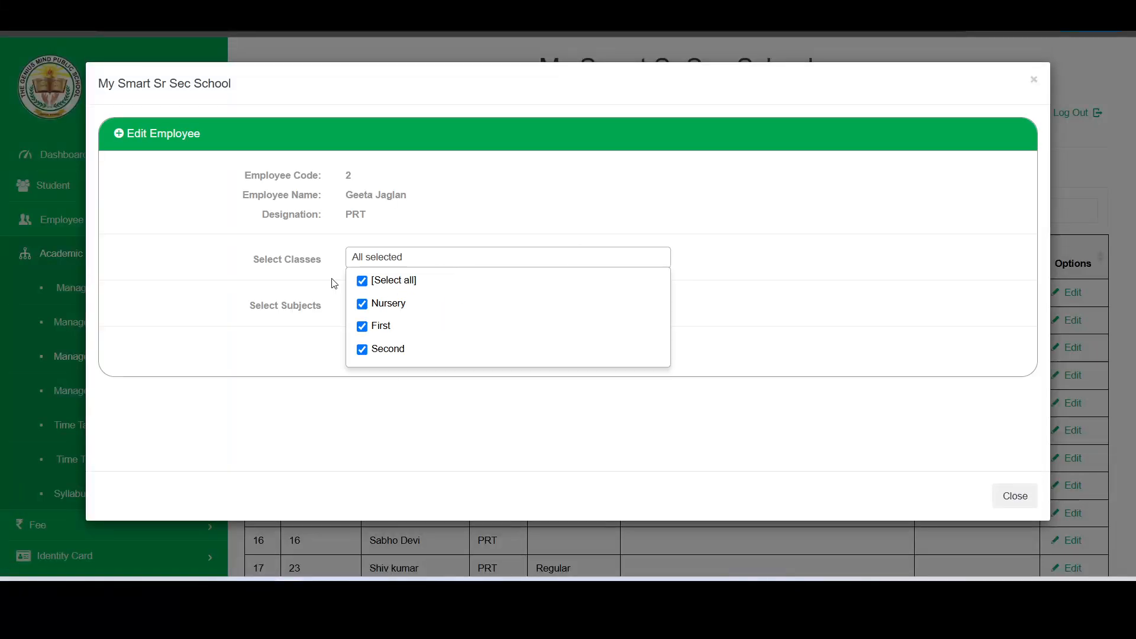
{"action": "left_click", "coordinate": [330, 285]}
{"action": "left_click", "coordinate": [396, 307]}
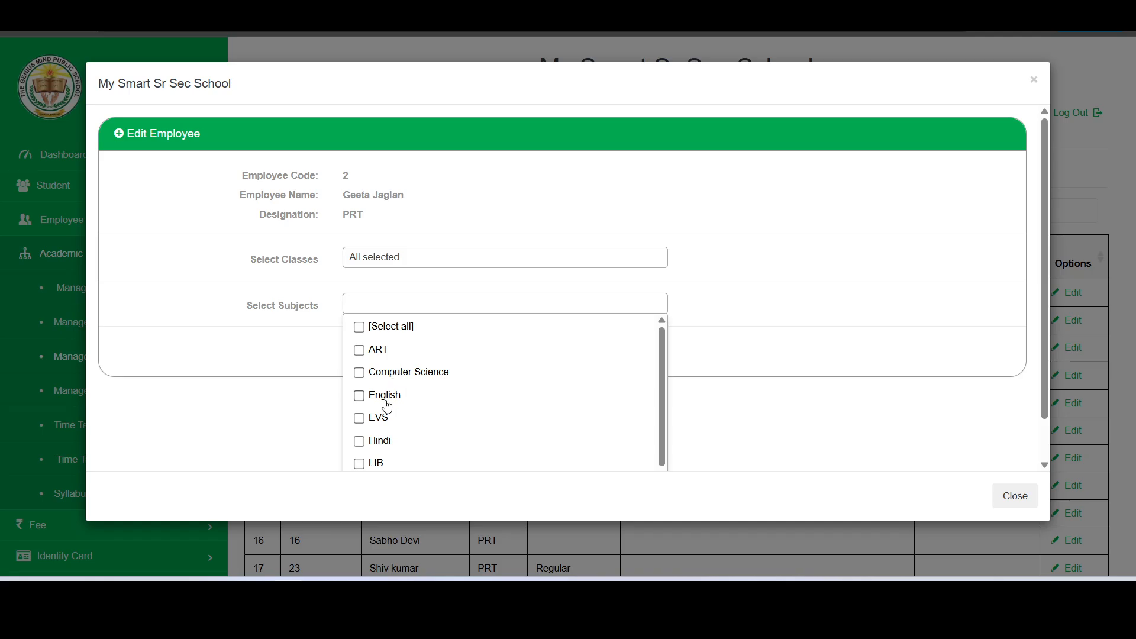
{"action": "left_click", "coordinate": [378, 440]}
{"action": "left_click", "coordinate": [299, 375]}
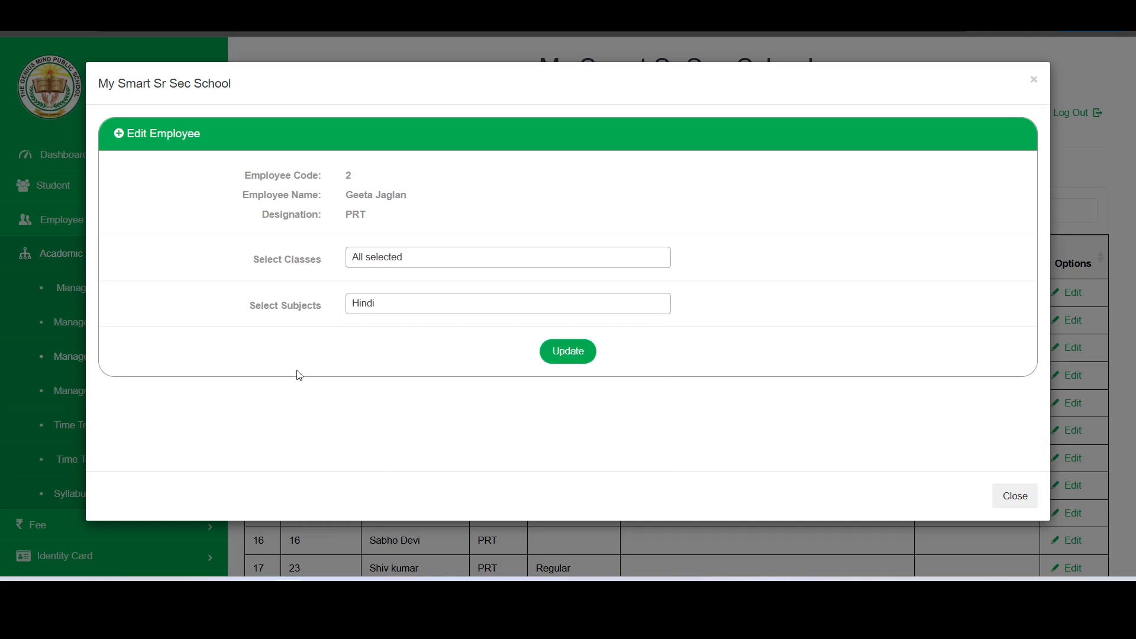
{"action": "left_click", "coordinate": [587, 354]}
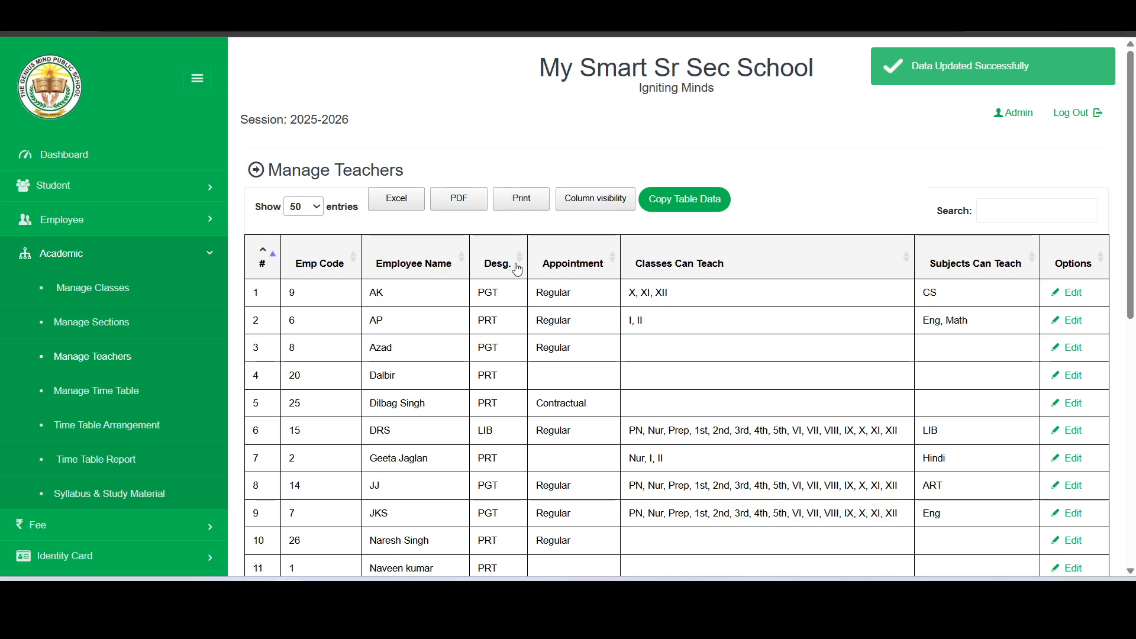
- Sort the teachers by designation in descending order and assign classes Nursery and First to the second listed PRT teacher
{"action": "left_click", "coordinate": [498, 266]}
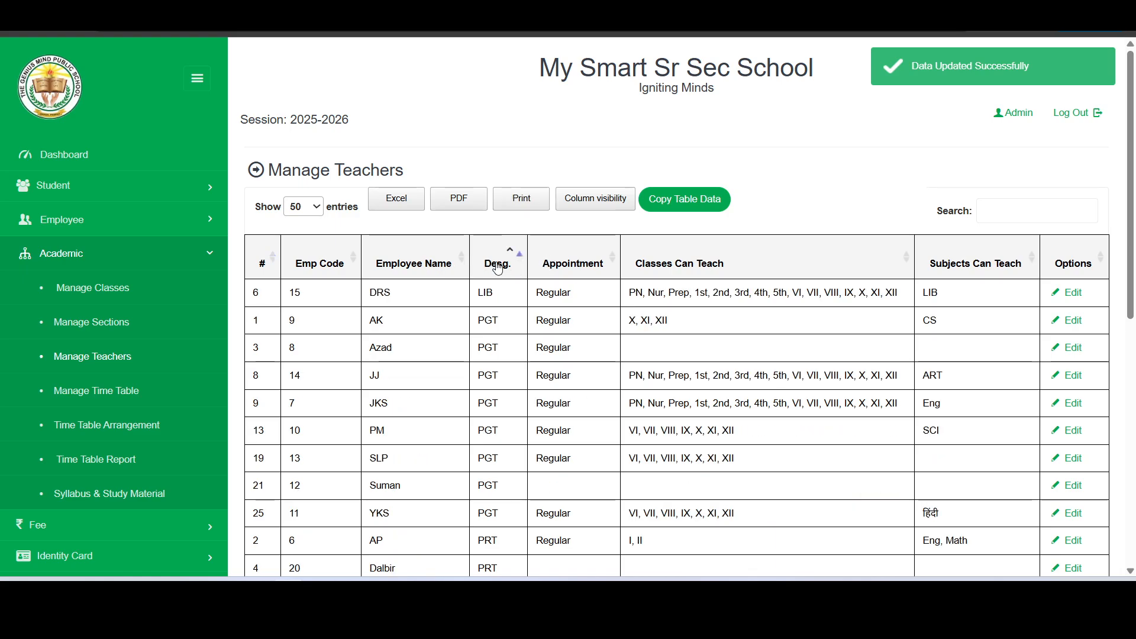
{"action": "left_click", "coordinate": [498, 266]}
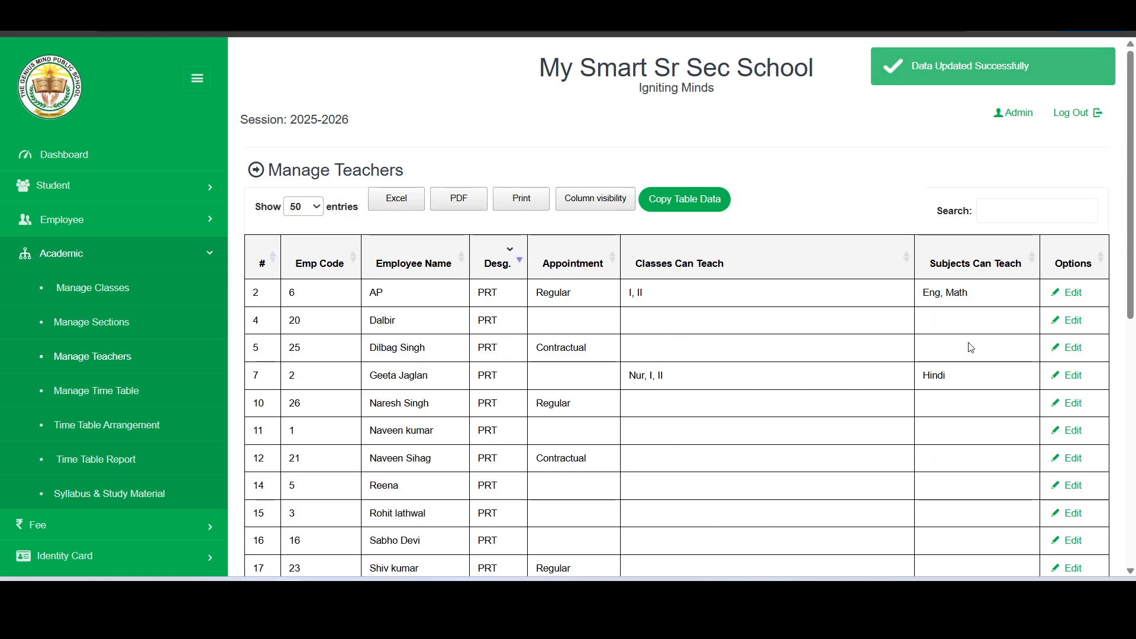
{"action": "left_click", "coordinate": [1065, 325]}
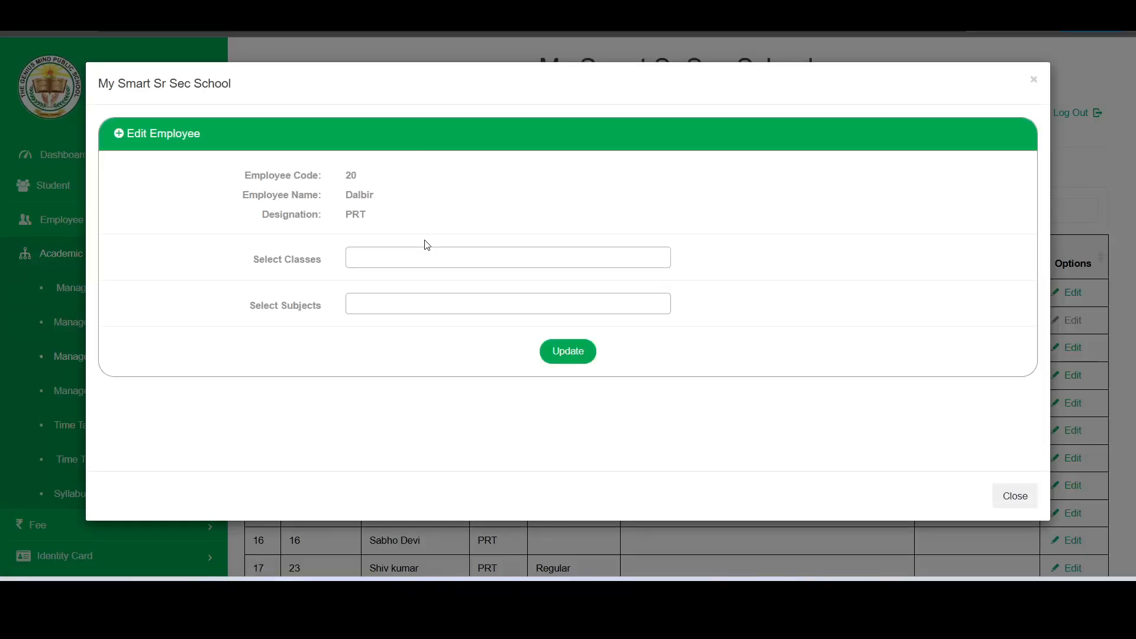
{"action": "left_click", "coordinate": [413, 260]}
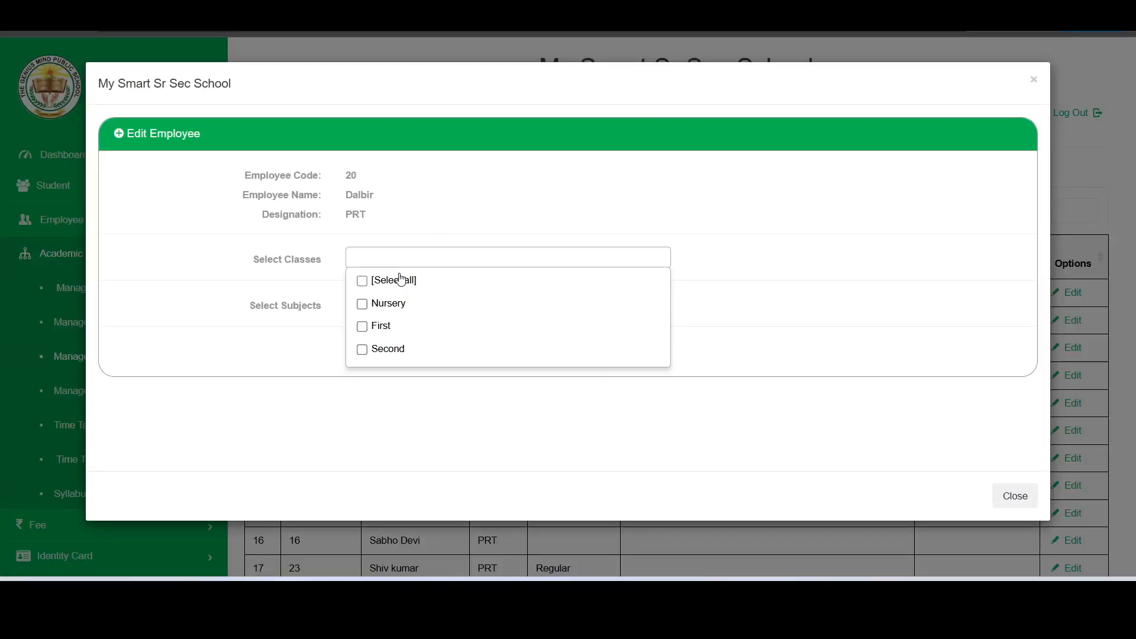
{"action": "left_click", "coordinate": [363, 304]}
{"action": "left_click", "coordinate": [363, 326]}
{"action": "left_click", "coordinate": [350, 319]}
- Assign classes Nursery and First and subjects English, EVS and Hindi to this PRT teacher and update the record
{"action": "left_click", "coordinate": [441, 303]}
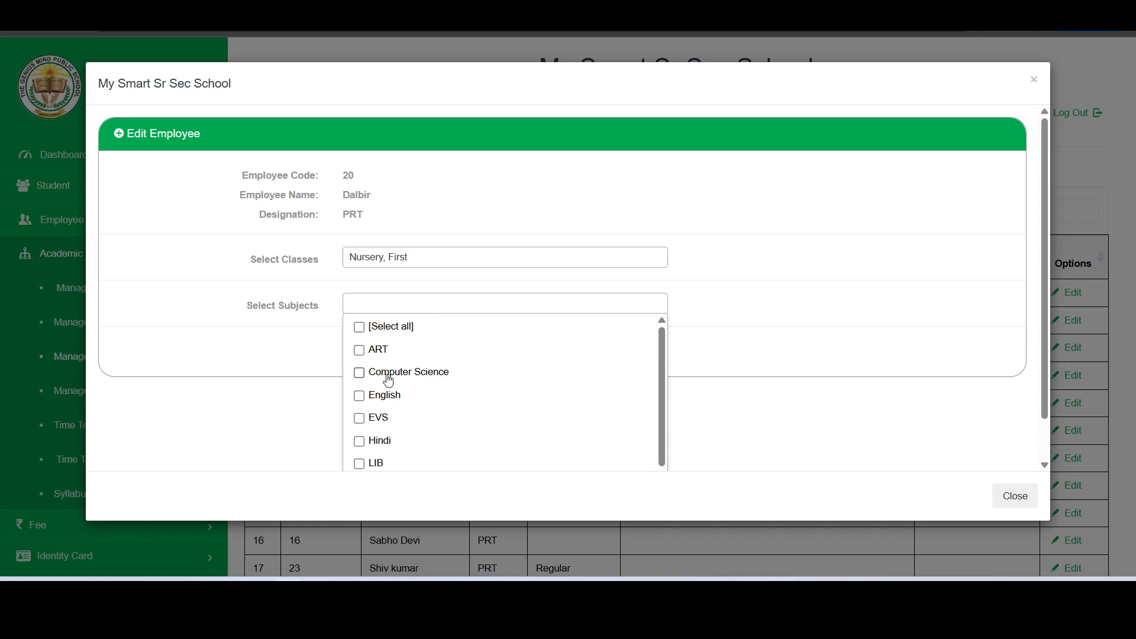
{"action": "scroll", "coordinate": [385, 420], "scroll_direction": "down", "scroll_amount": 1}
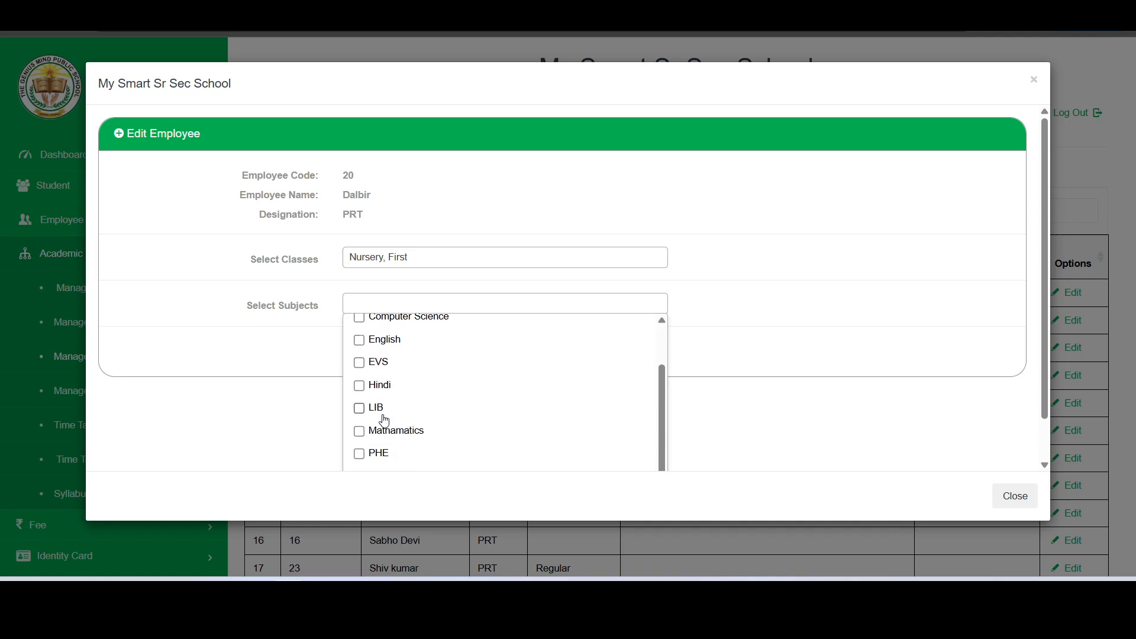
{"action": "left_click", "coordinate": [380, 387]}
{"action": "left_click", "coordinate": [385, 362]}
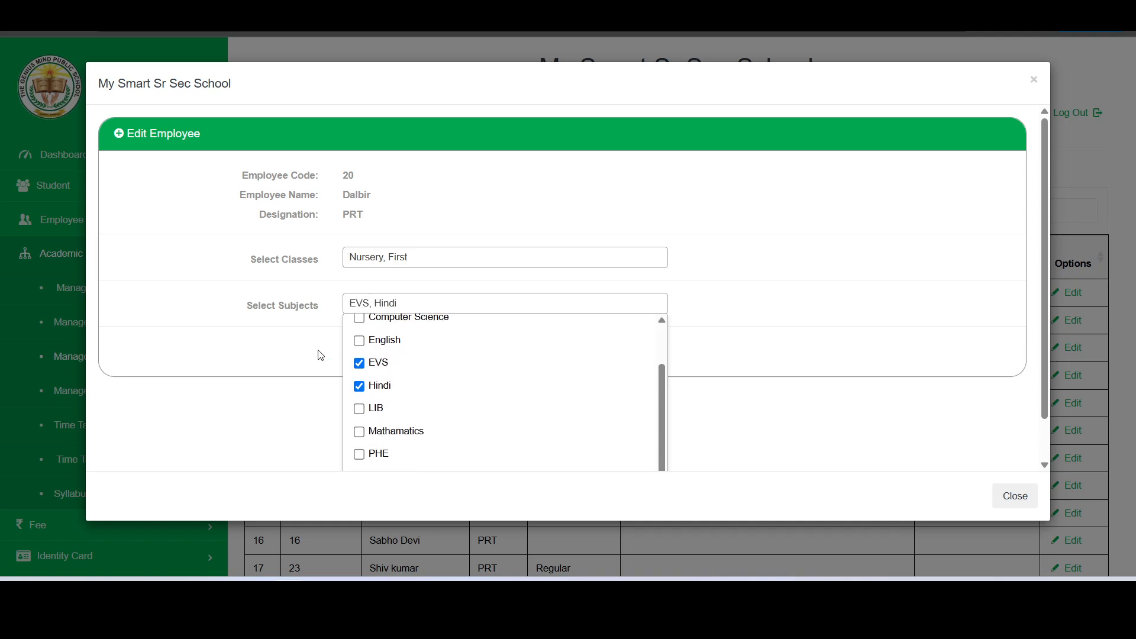
{"action": "left_click_drag", "start_coordinate": [317, 350], "coordinate": [360, 340]}
{"action": "left_click", "coordinate": [377, 312]}
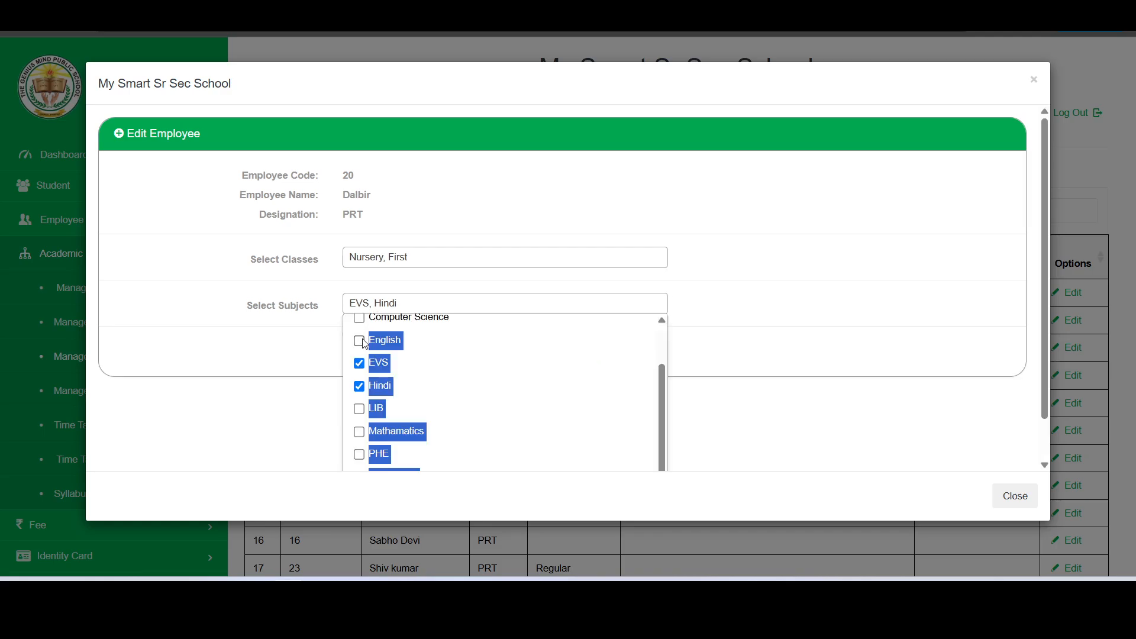
{"action": "left_click", "coordinate": [359, 341]}
{"action": "left_click", "coordinate": [322, 349]}
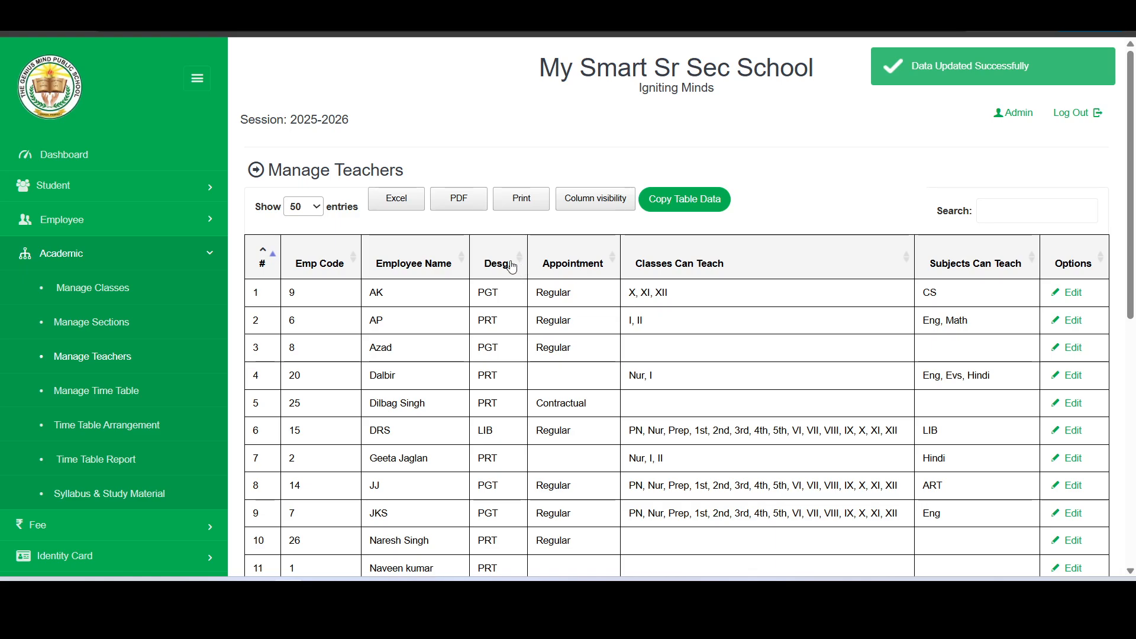
- Sort the teachers by designation in descending order and assign all classes to the third listed PRT teacher
{"action": "left_click", "coordinate": [515, 263]}
{"action": "left_click", "coordinate": [515, 263]}
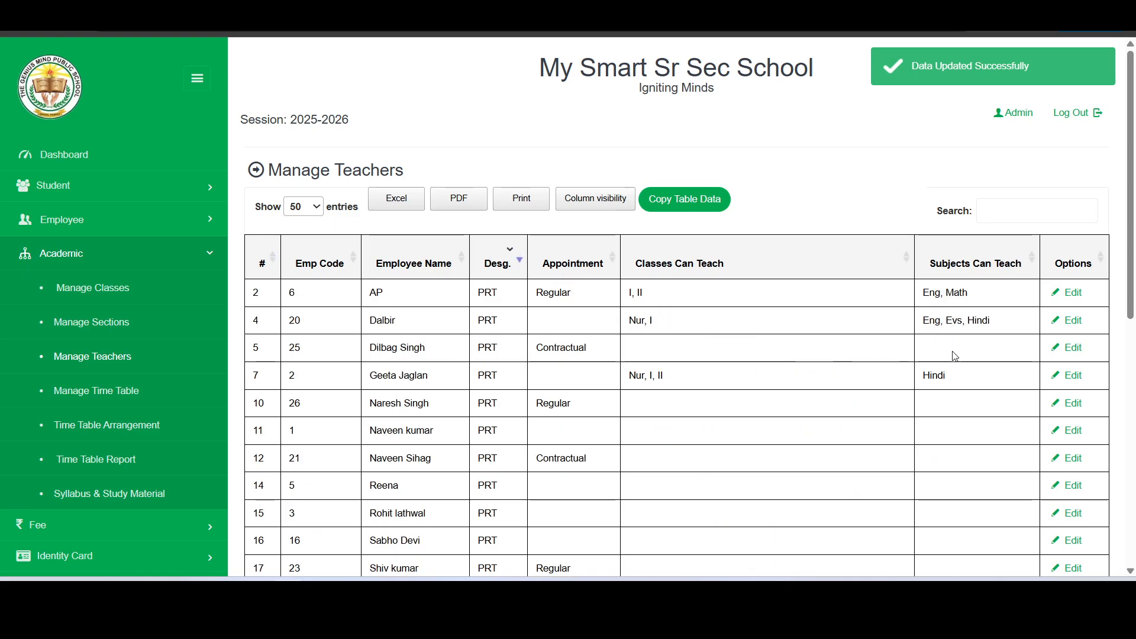
{"action": "left_click", "coordinate": [1078, 352]}
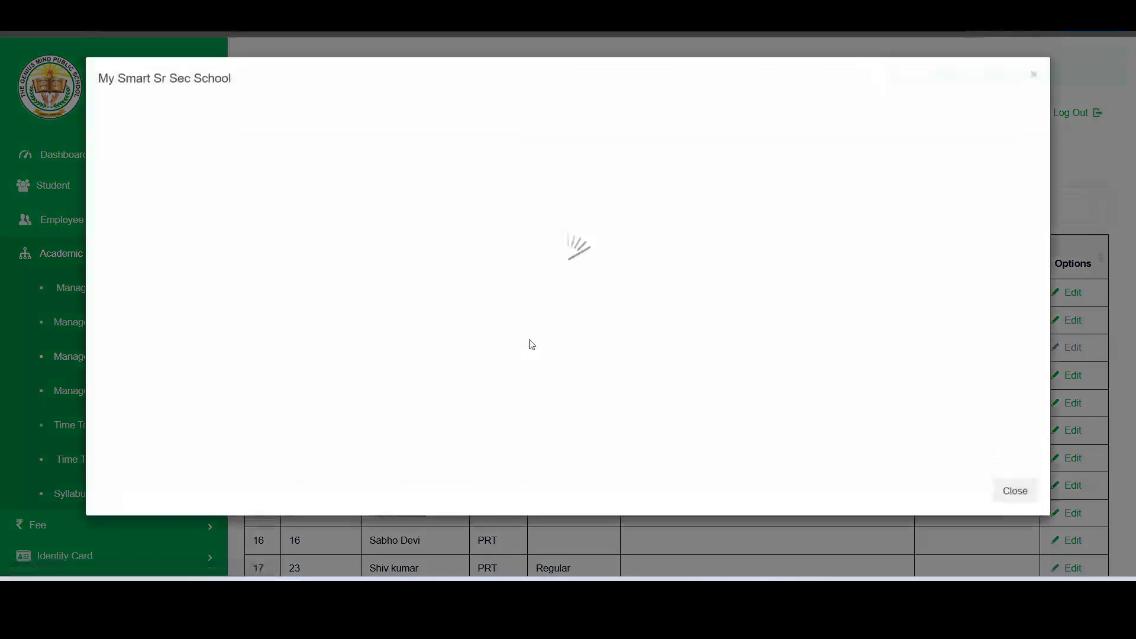
{"action": "left_click", "coordinate": [406, 261]}
{"action": "left_click", "coordinate": [403, 282]}
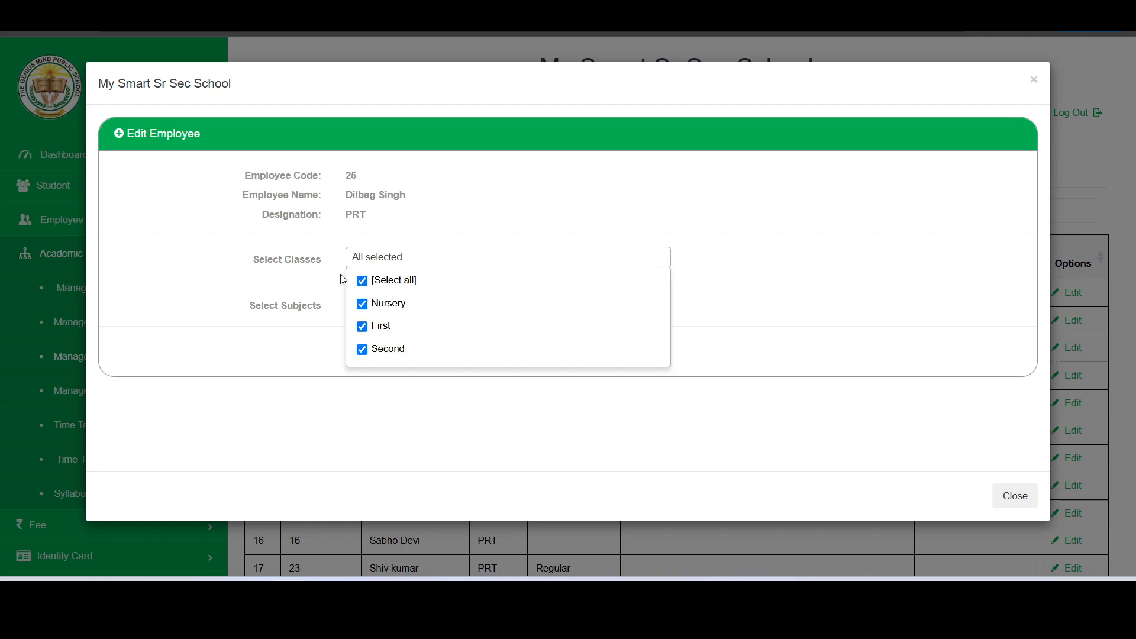
- Assign the subjects ART, Computer Science, English, EVS and Hindi to this teacher and update the record
{"action": "left_click", "coordinate": [373, 303]}
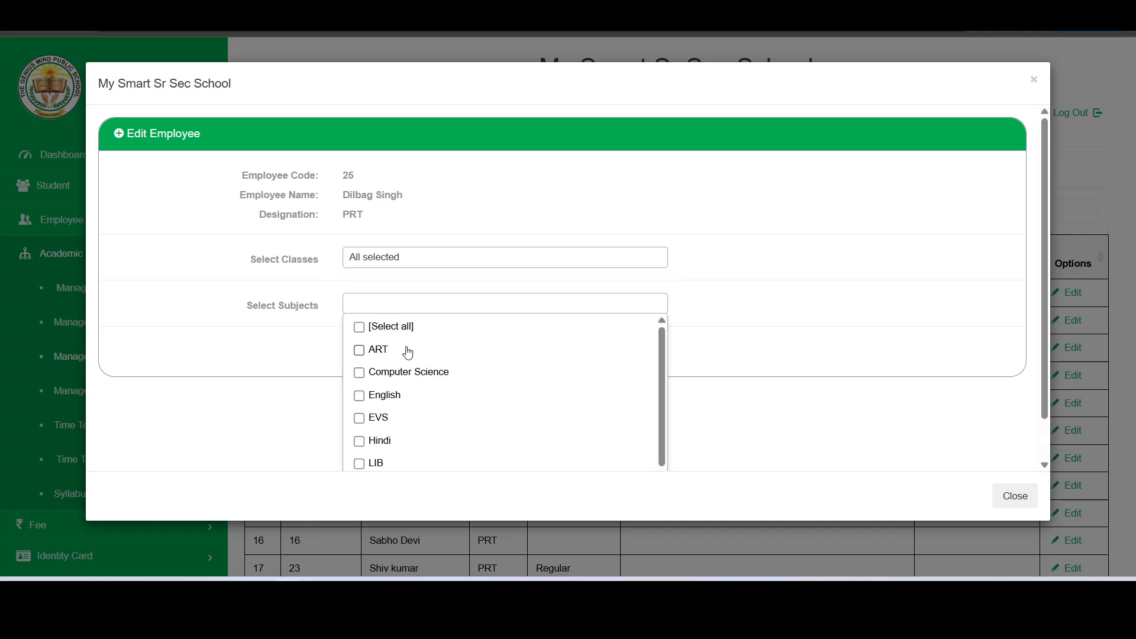
{"action": "left_click", "coordinate": [381, 373]}
{"action": "left_click", "coordinate": [381, 394]}
{"action": "left_click", "coordinate": [378, 419]}
{"action": "left_click", "coordinate": [376, 442]}
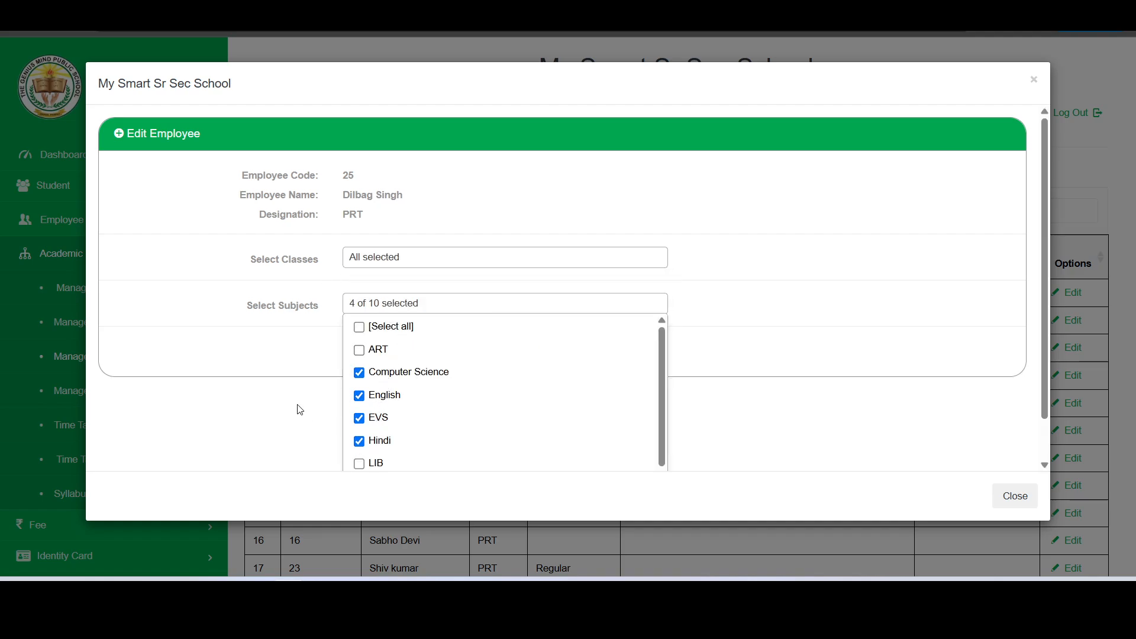
{"action": "left_click", "coordinate": [301, 408]}
{"action": "left_click", "coordinate": [518, 305]}
{"action": "left_click", "coordinate": [378, 351]}
{"action": "left_click", "coordinate": [330, 350]}
{"action": "left_click", "coordinate": [592, 356]}
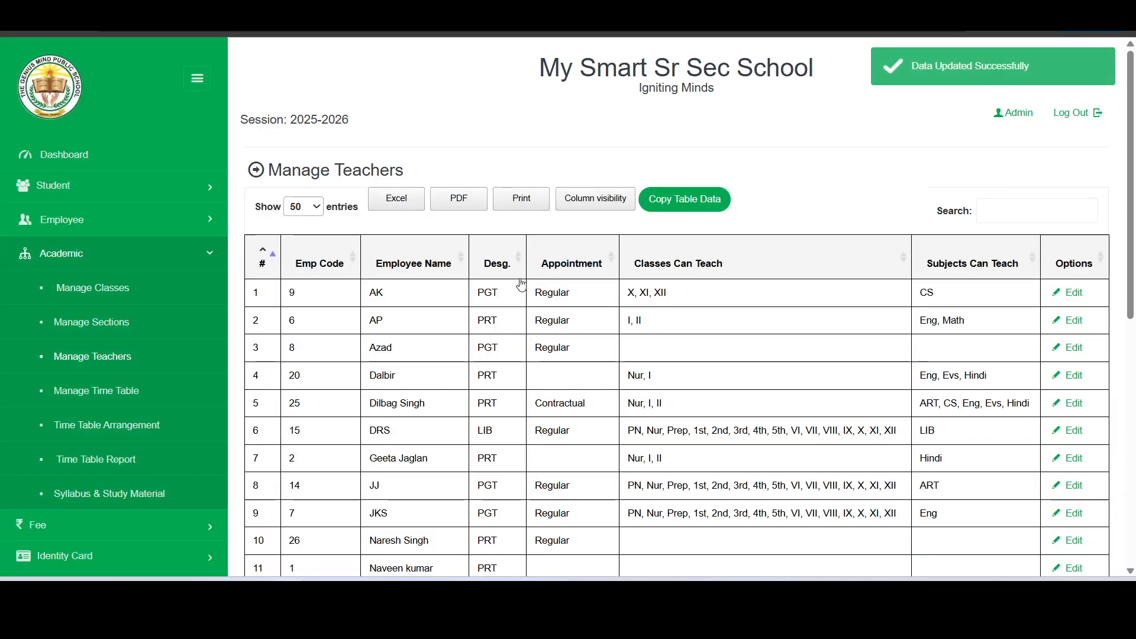
- Sort the teachers by designation in descending order to bring the PRT teachers to the start of the list
{"action": "left_click", "coordinate": [509, 256]}
{"action": "left_click", "coordinate": [506, 260]}
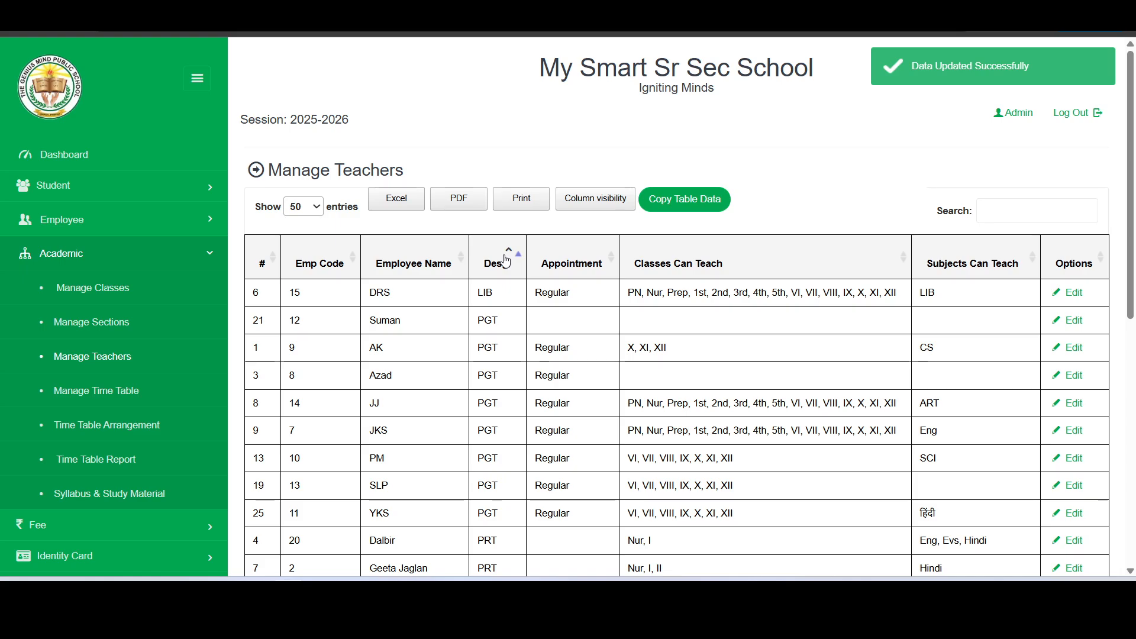
{"action": "left_click", "coordinate": [506, 260]}
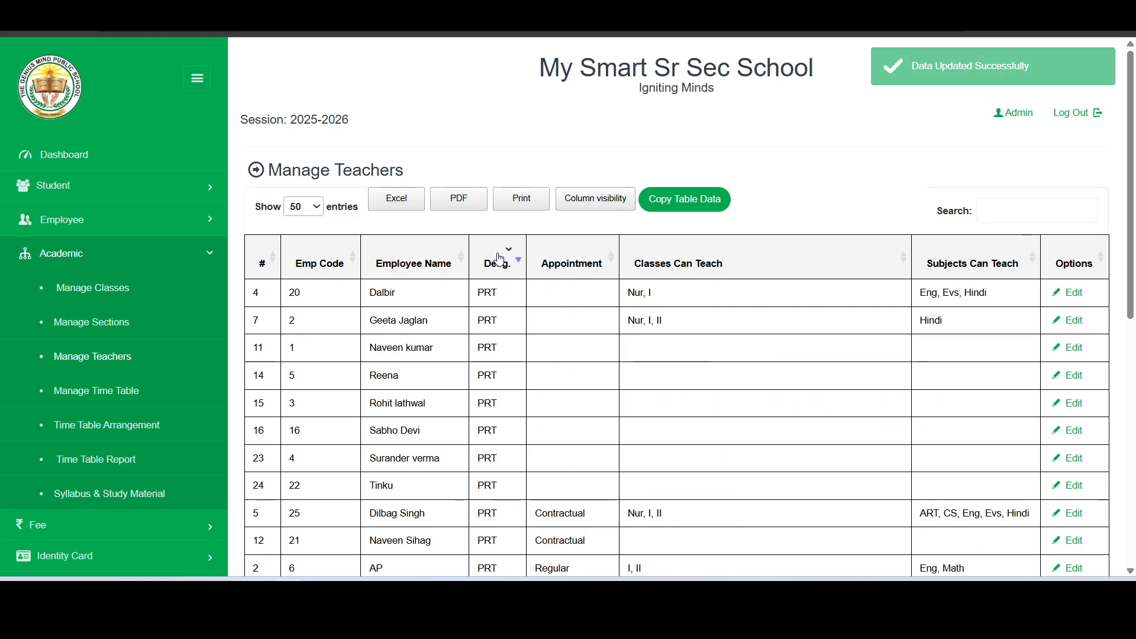
{"action": "left_click", "coordinate": [500, 259]}
{"action": "left_click", "coordinate": [500, 259]}
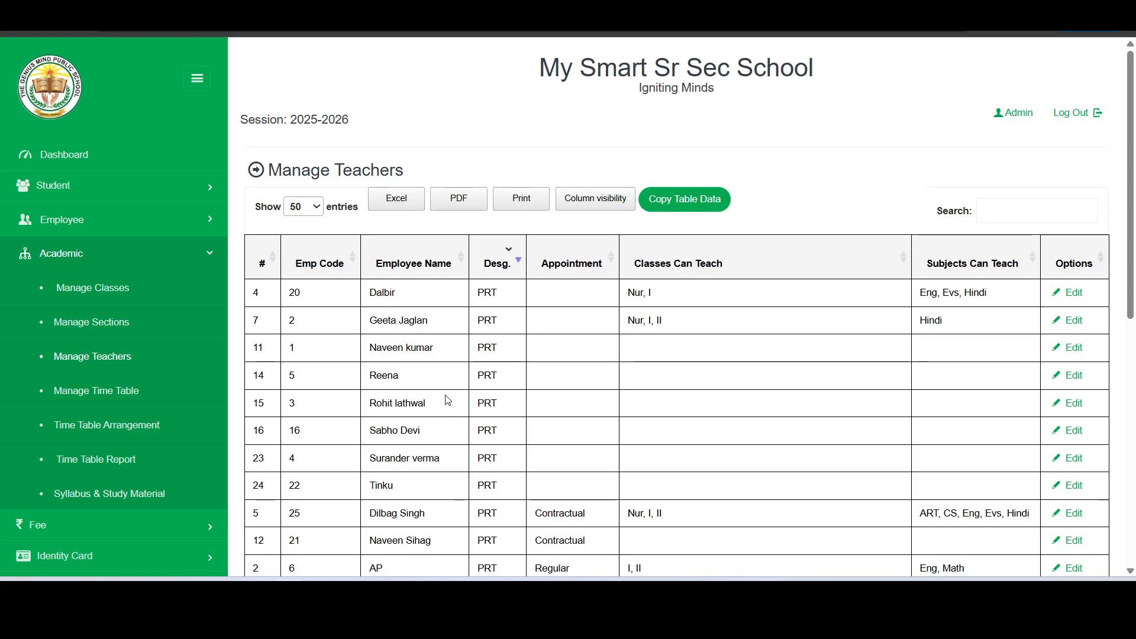
- Assign all classes and all subjects to the fourth listed PRT teacher and update the record
{"action": "left_click", "coordinate": [1072, 377]}
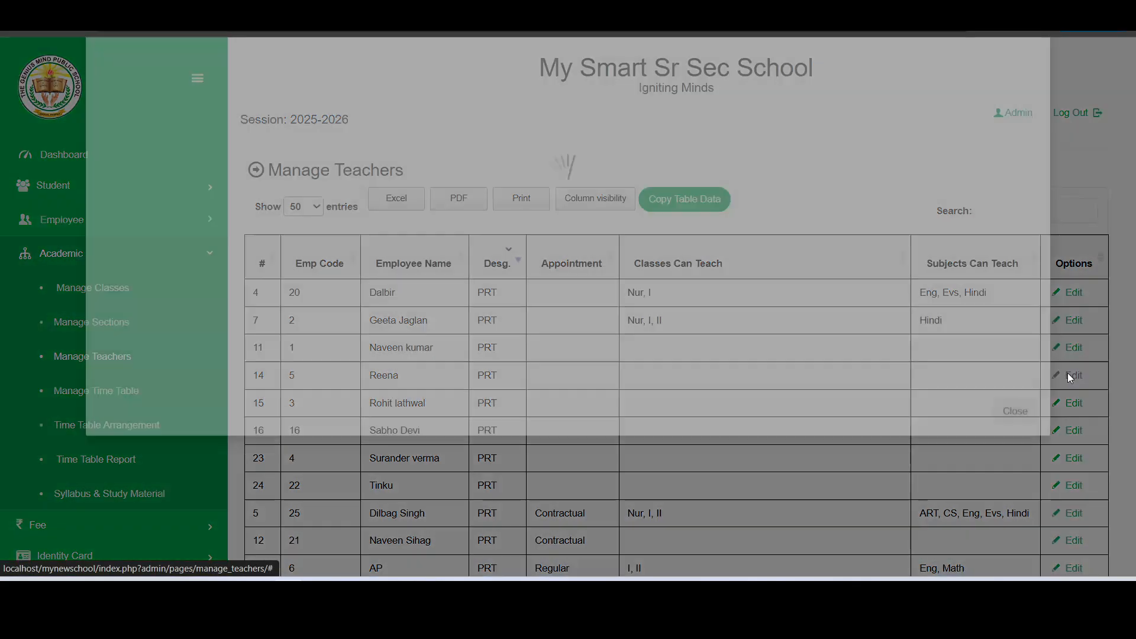
{"action": "left_click", "coordinate": [379, 261]}
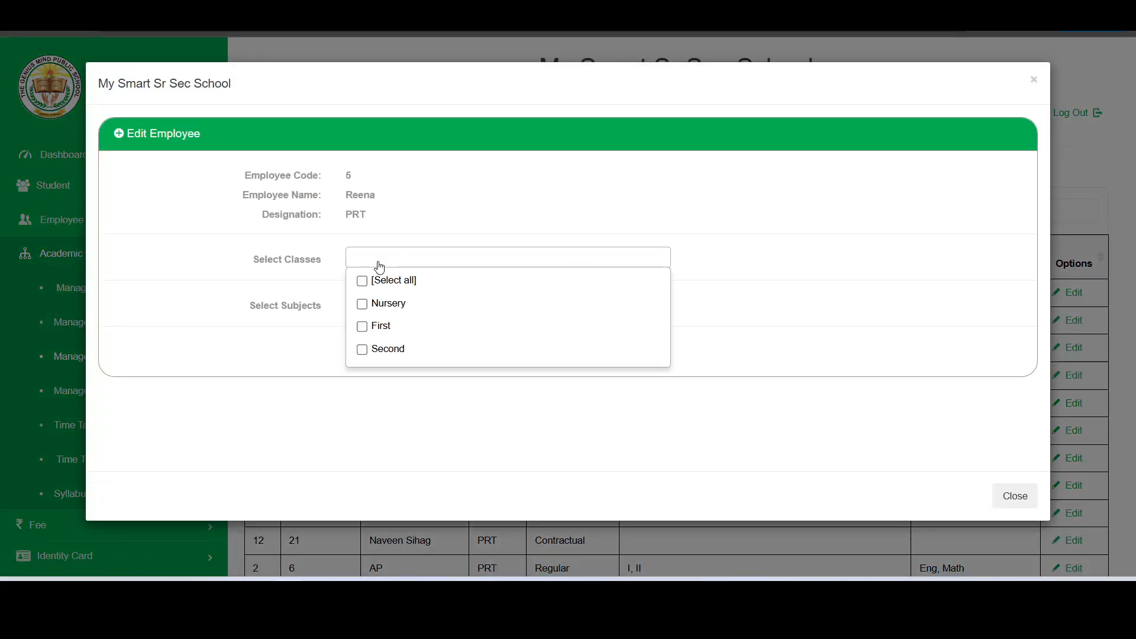
{"action": "left_click", "coordinate": [403, 279]}
{"action": "left_click", "coordinate": [336, 302]}
{"action": "left_click", "coordinate": [408, 307]}
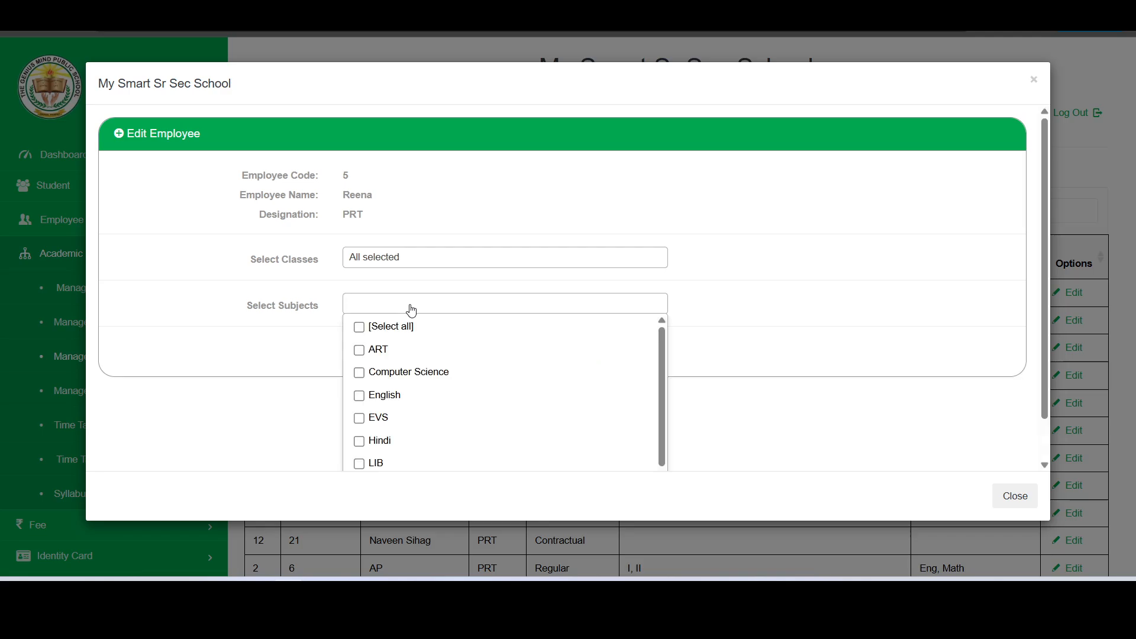
{"action": "left_click", "coordinate": [381, 327]}
{"action": "left_click", "coordinate": [299, 335]}
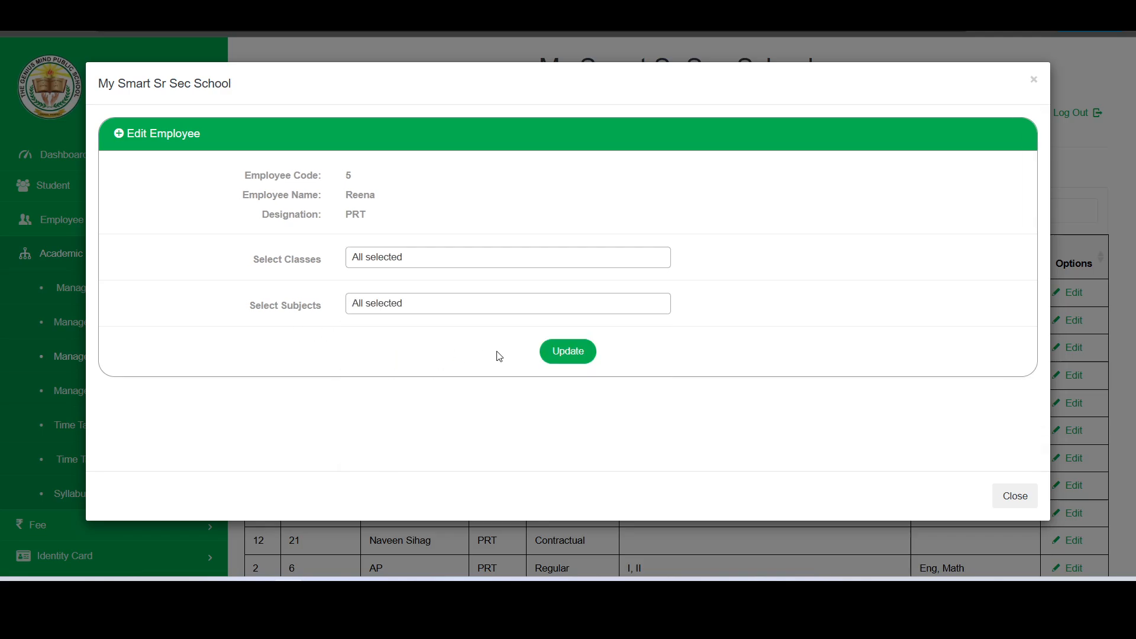
{"action": "left_click", "coordinate": [558, 354]}
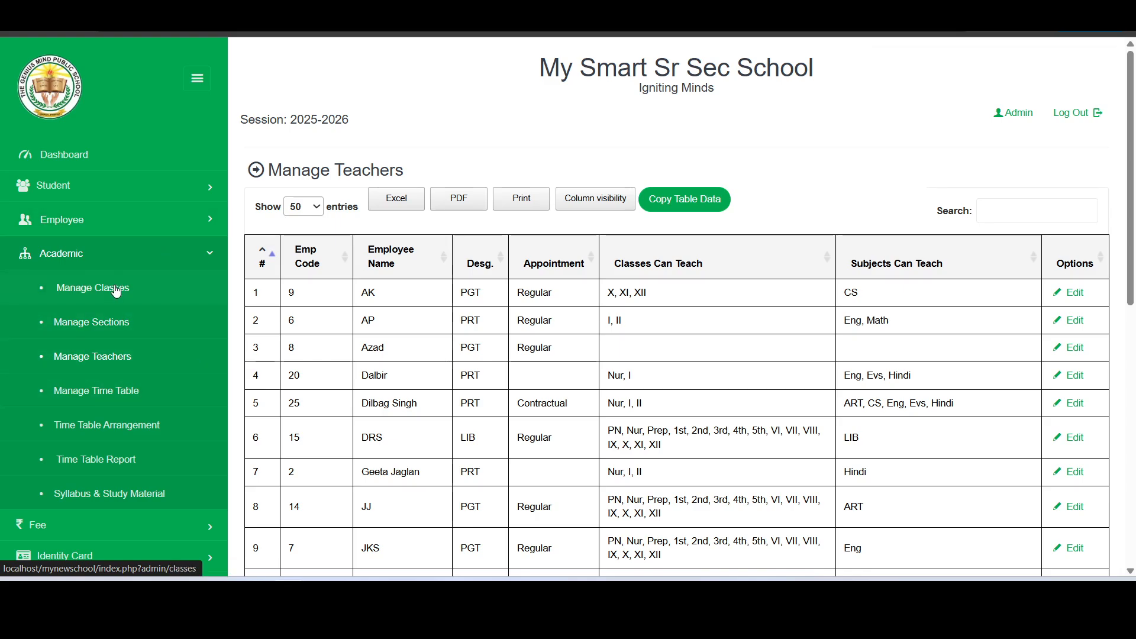
- Review the sections of Class First and the list of existing time tables
{"action": "left_click", "coordinate": [107, 327]}
{"action": "left_click", "coordinate": [279, 264]}
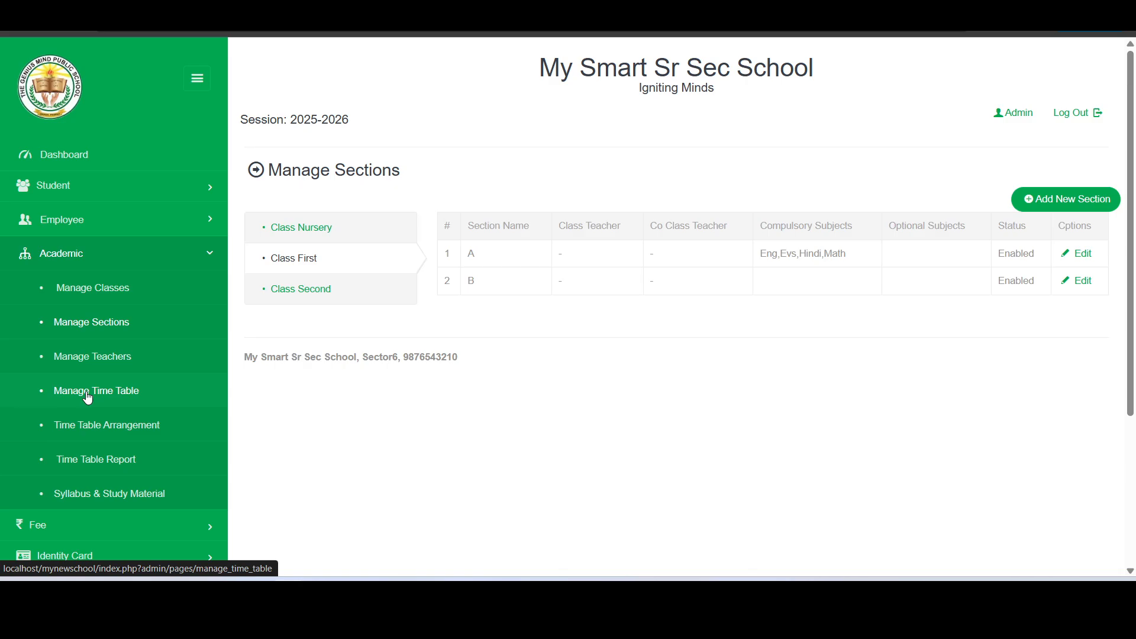
{"action": "left_click", "coordinate": [89, 397]}
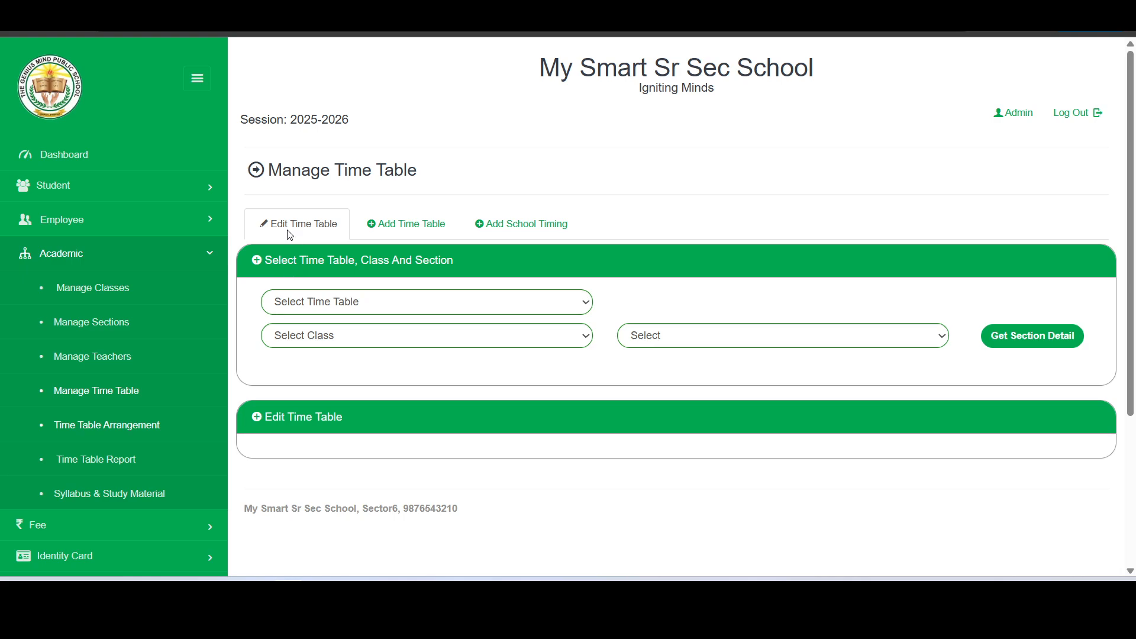
{"action": "left_click", "coordinate": [418, 228]}
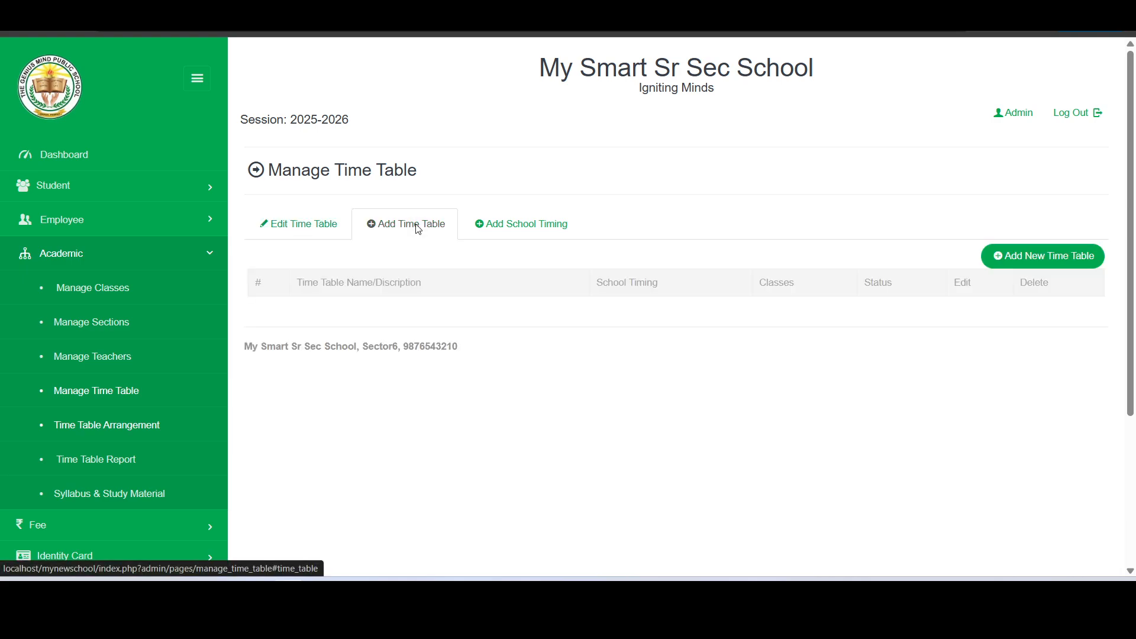
- Start a new school timing entry with the name 2025-26
{"action": "left_click", "coordinate": [548, 233]}
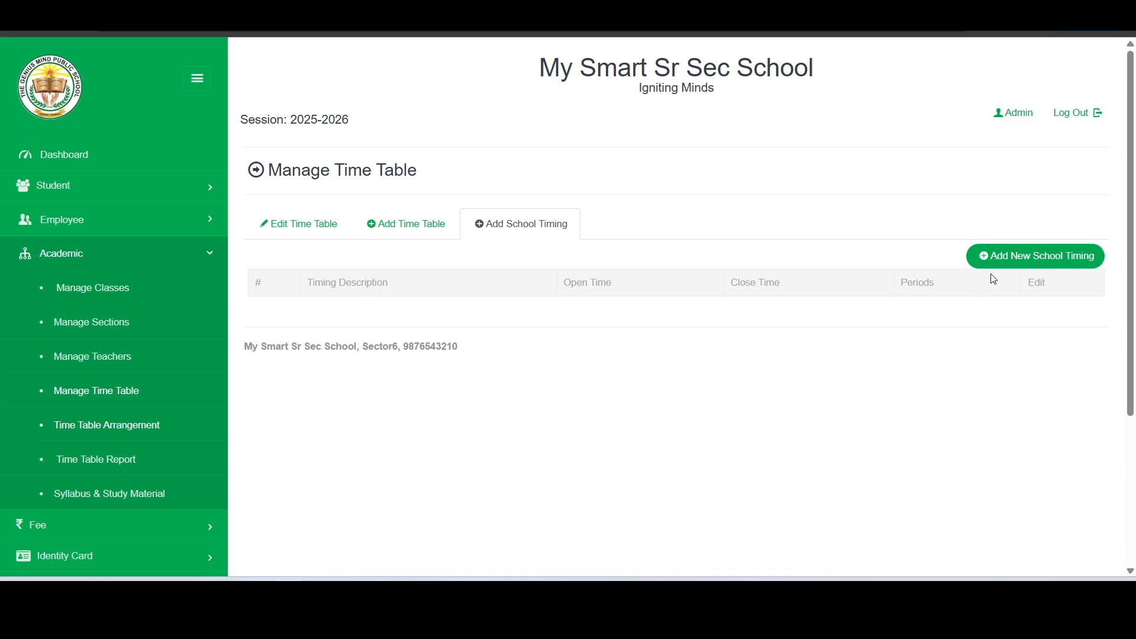
{"action": "left_click", "coordinate": [1014, 266]}
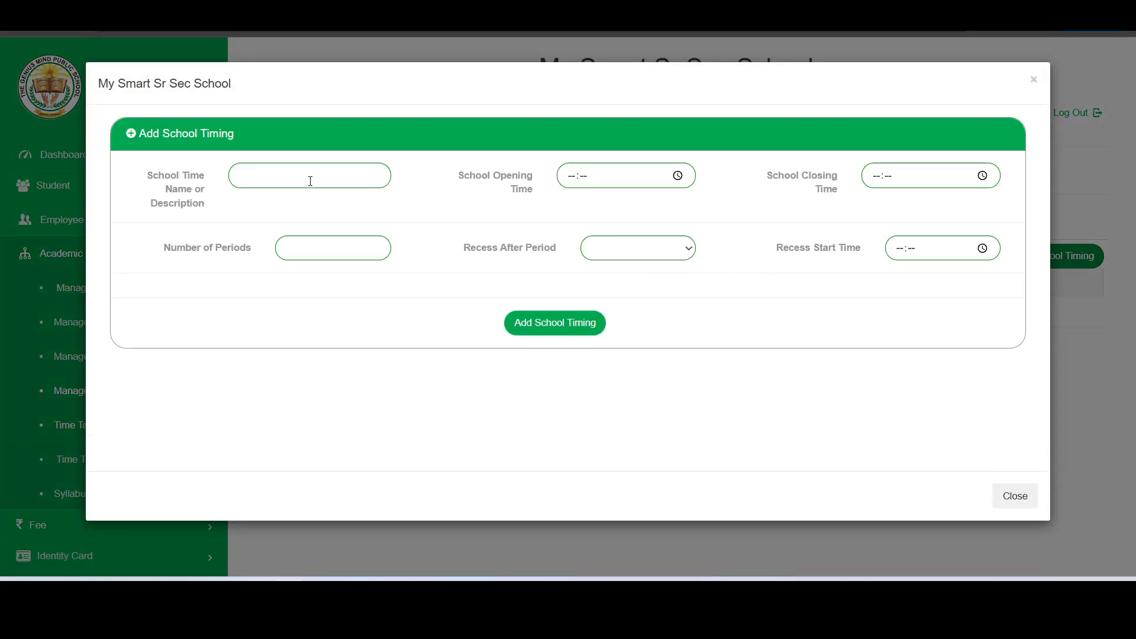
{"action": "left_click", "coordinate": [308, 178]}
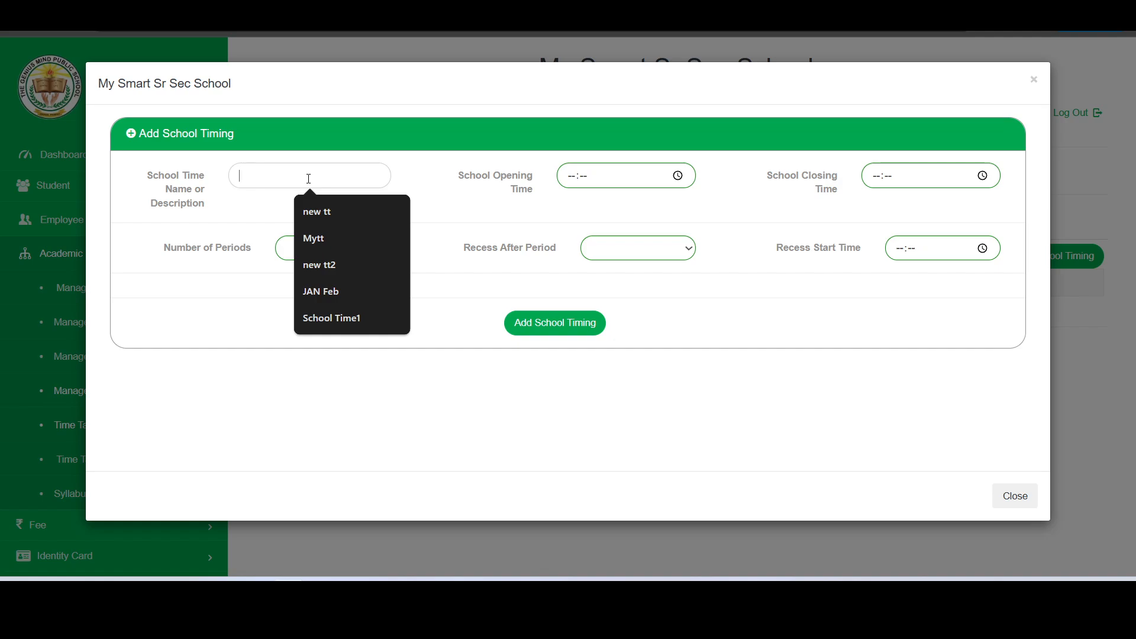
{"action": "type", "text": "20"}
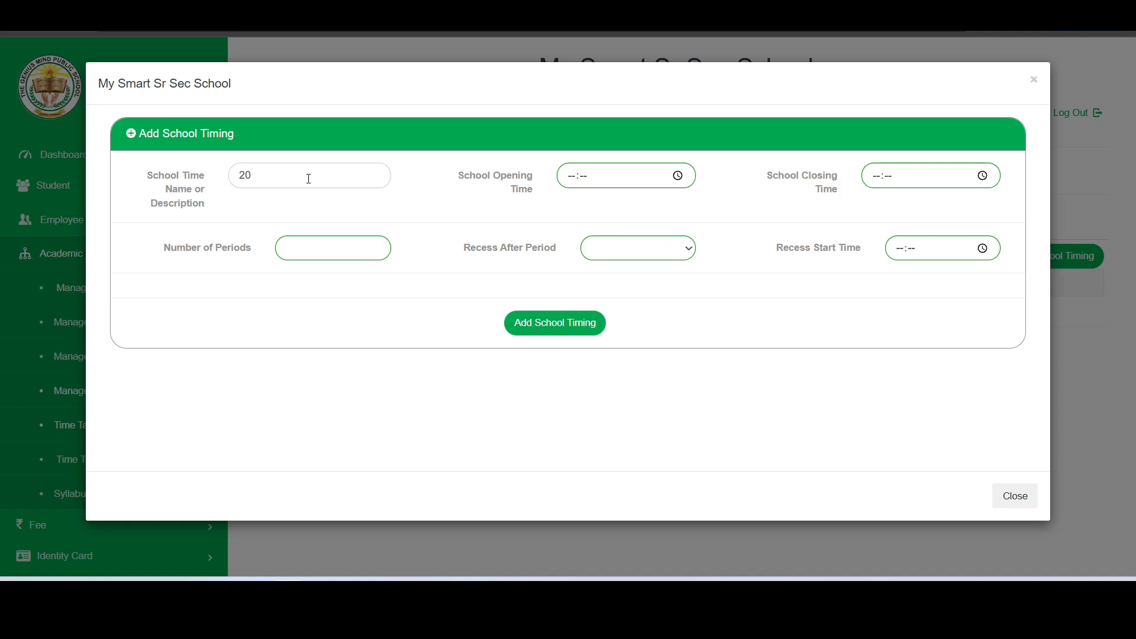
{"action": "type", "text": "25-26"}
- Set the school opening time of the new timing to 08:00
{"action": "left_click", "coordinate": [678, 176]}
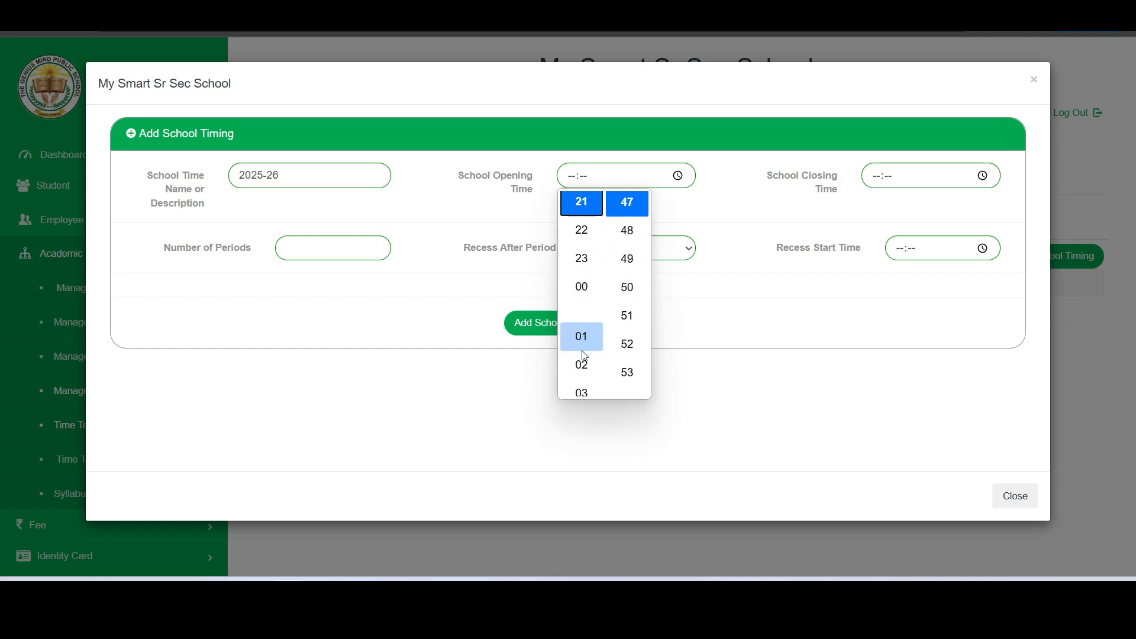
{"action": "scroll", "coordinate": [583, 349], "scroll_direction": "down", "scroll_amount": 5}
{"action": "scroll", "coordinate": [590, 318], "scroll_direction": "down", "scroll_amount": 5}
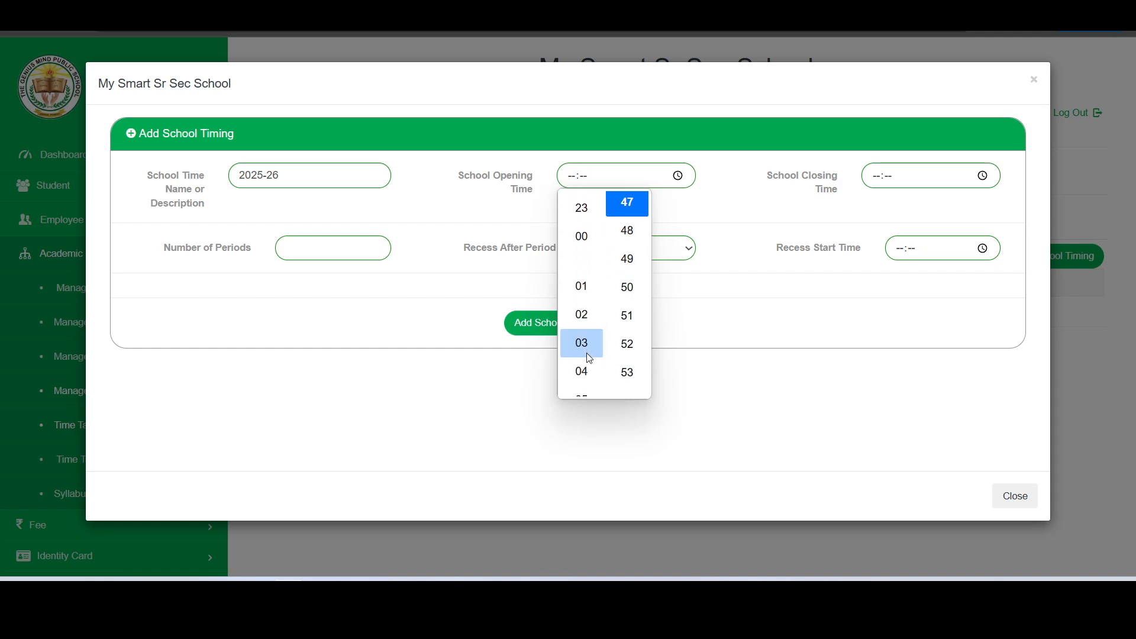
{"action": "scroll", "coordinate": [589, 331], "scroll_direction": "down", "scroll_amount": 5}
{"action": "scroll", "coordinate": [589, 345], "scroll_direction": "down", "scroll_amount": 1}
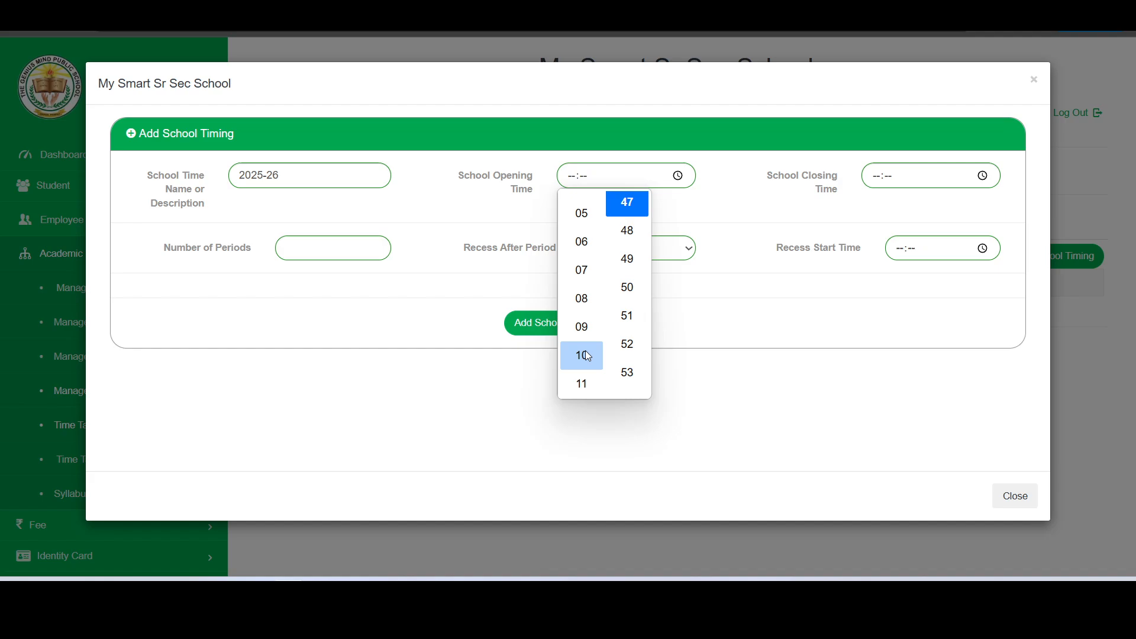
{"action": "left_click", "coordinate": [582, 299]}
{"action": "scroll", "coordinate": [626, 270], "scroll_direction": "up", "scroll_amount": 10}
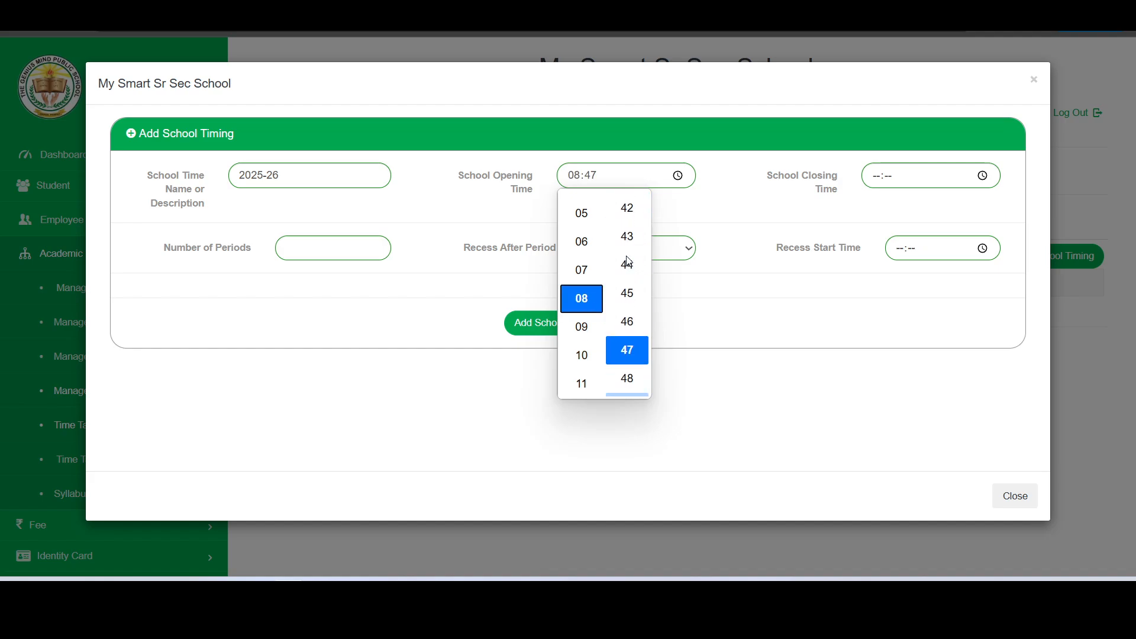
{"action": "scroll", "coordinate": [629, 261], "scroll_direction": "up", "scroll_amount": 12}
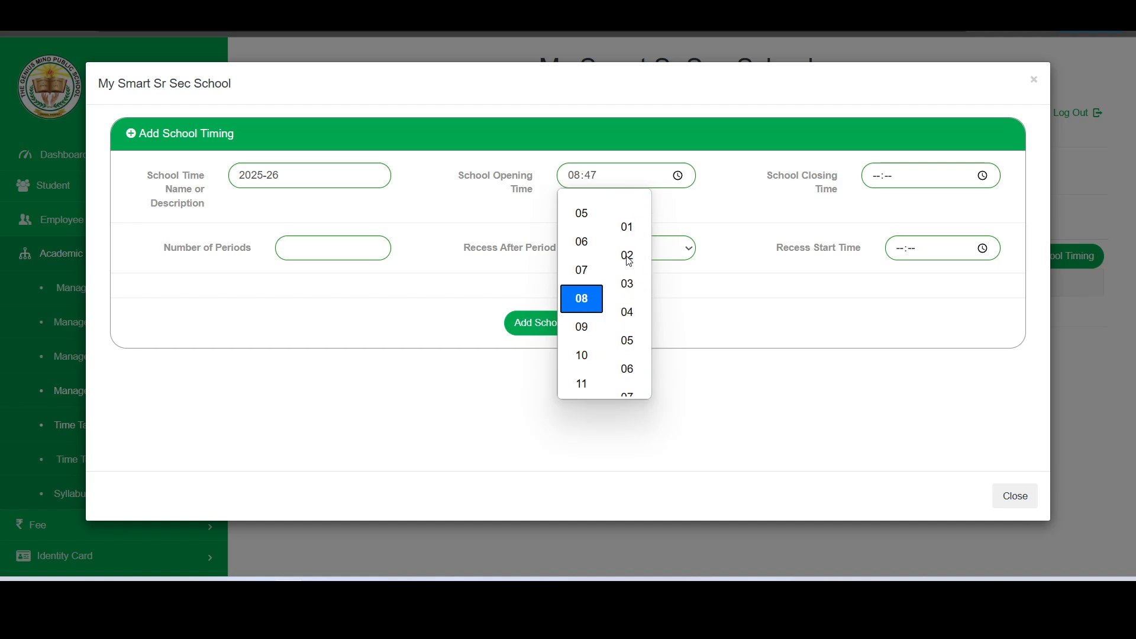
{"action": "scroll", "coordinate": [629, 261], "scroll_direction": "up", "scroll_amount": 3}
{"action": "left_click", "coordinate": [629, 292]}
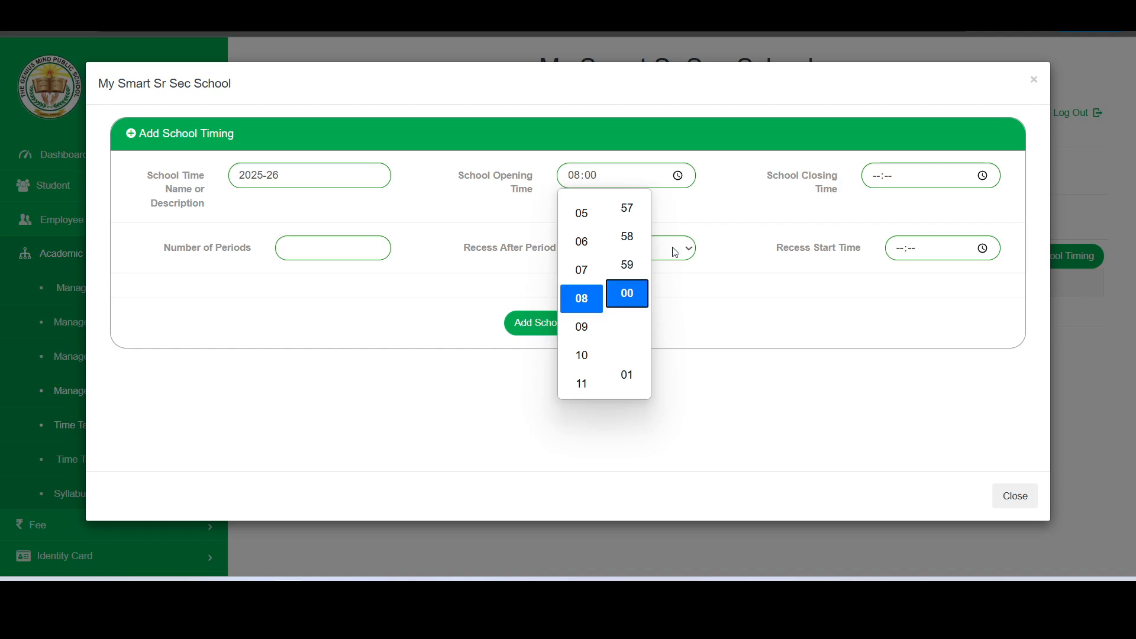
{"action": "left_click", "coordinate": [777, 209]}
- Set the school closing time of the new timing to 14:30
{"action": "left_click", "coordinate": [983, 176]}
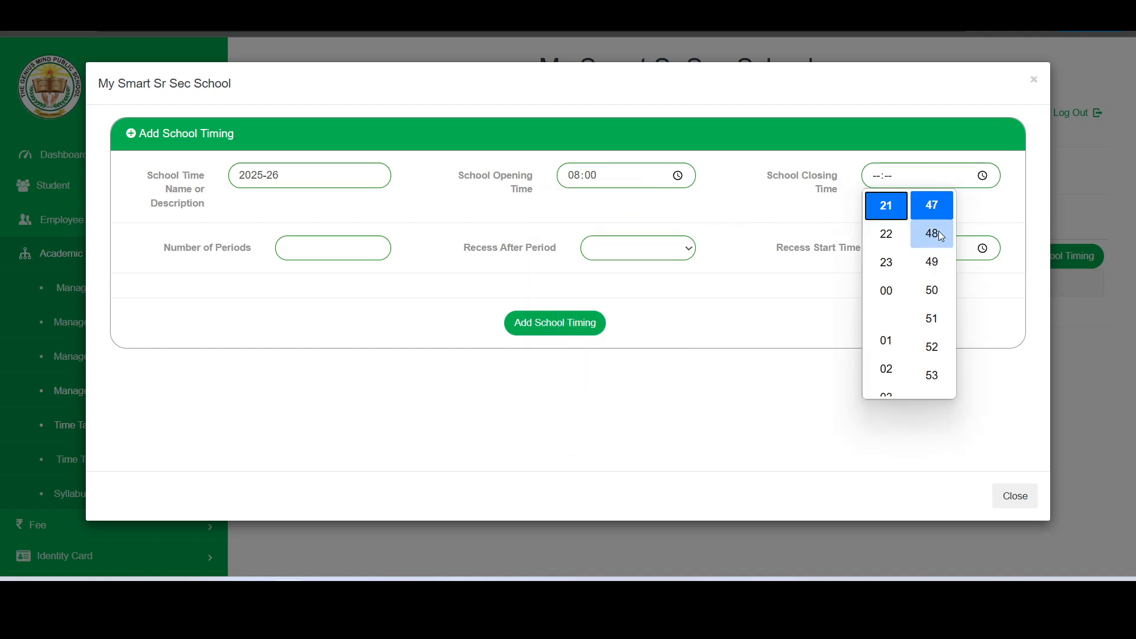
{"action": "scroll", "coordinate": [904, 271], "scroll_direction": "down", "scroll_amount": 4}
{"action": "scroll", "coordinate": [894, 276], "scroll_direction": "up", "scroll_amount": 5}
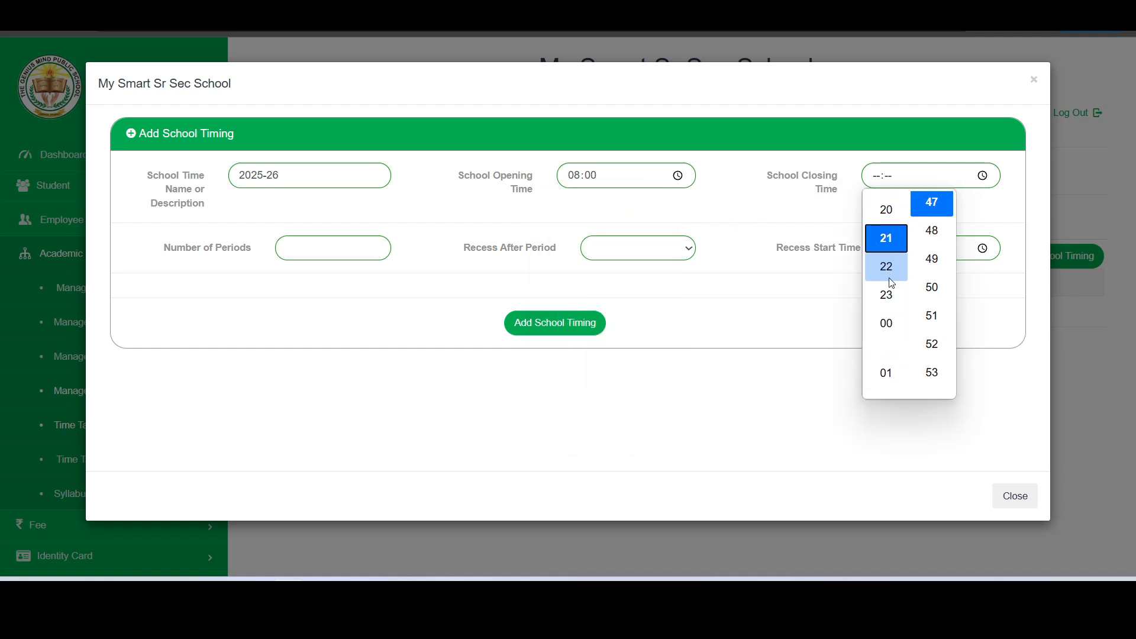
{"action": "scroll", "coordinate": [892, 281], "scroll_direction": "up", "scroll_amount": 1}
{"action": "scroll", "coordinate": [888, 281], "scroll_direction": "up", "scroll_amount": 4}
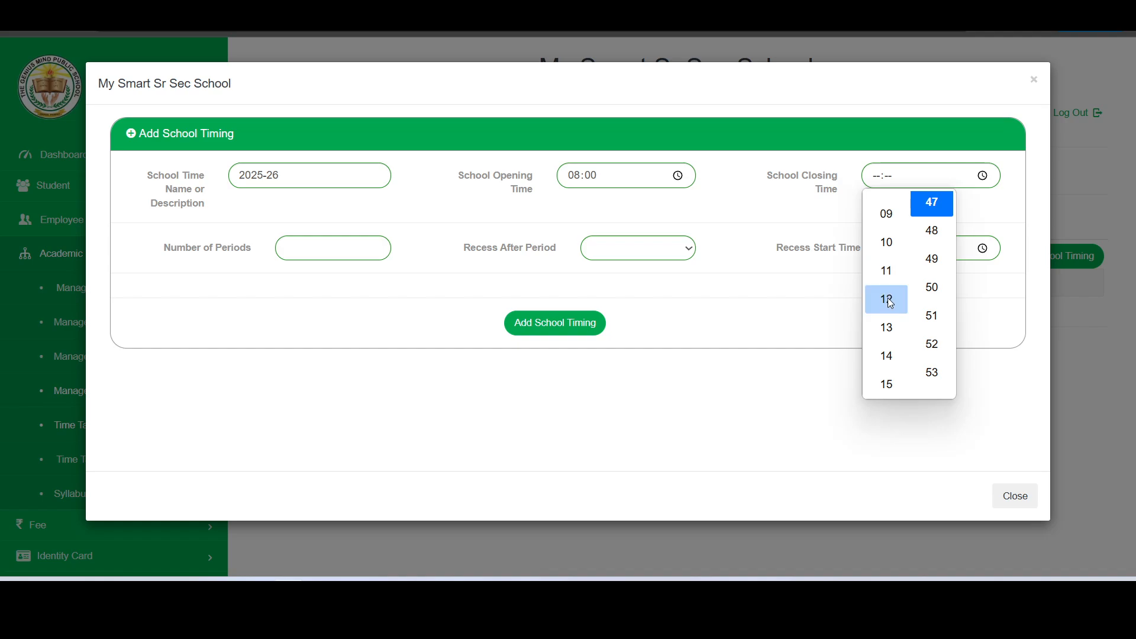
{"action": "scroll", "coordinate": [888, 299], "scroll_direction": "up", "scroll_amount": 1}
{"action": "left_click", "coordinate": [886, 372]}
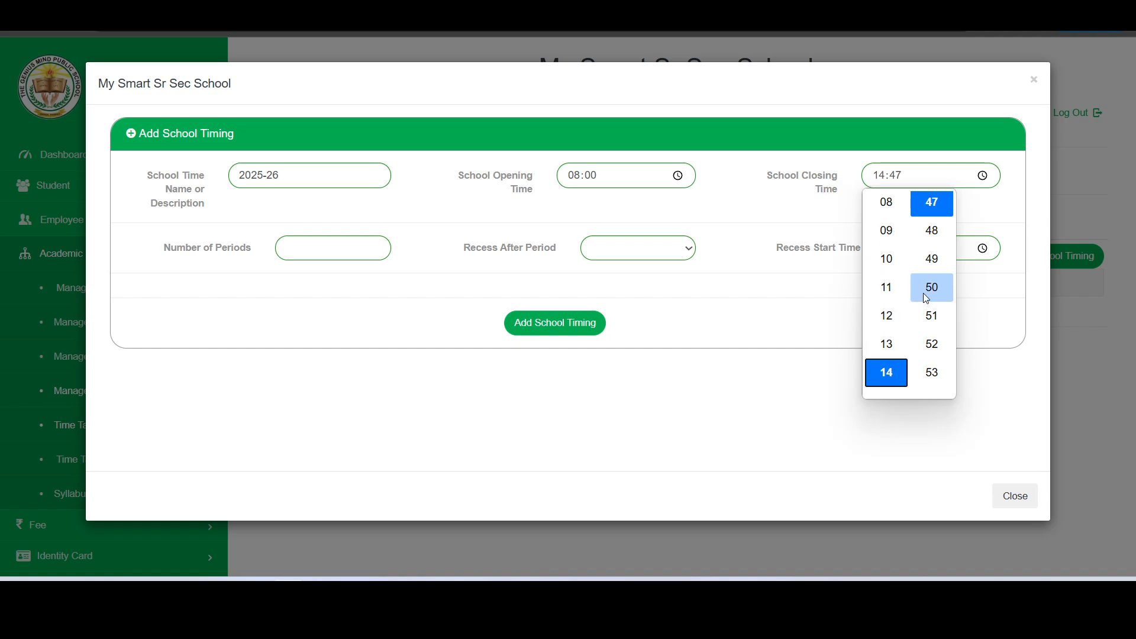
{"action": "scroll", "coordinate": [932, 278], "scroll_direction": "up", "scroll_amount": 3}
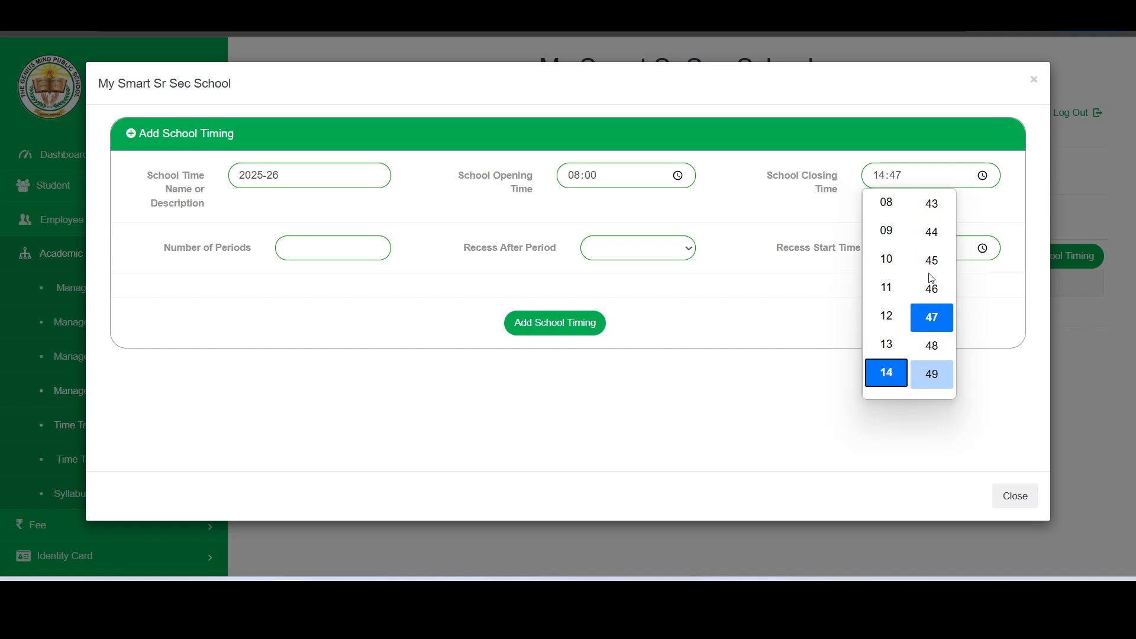
{"action": "scroll", "coordinate": [933, 278], "scroll_direction": "up", "scroll_amount": 9}
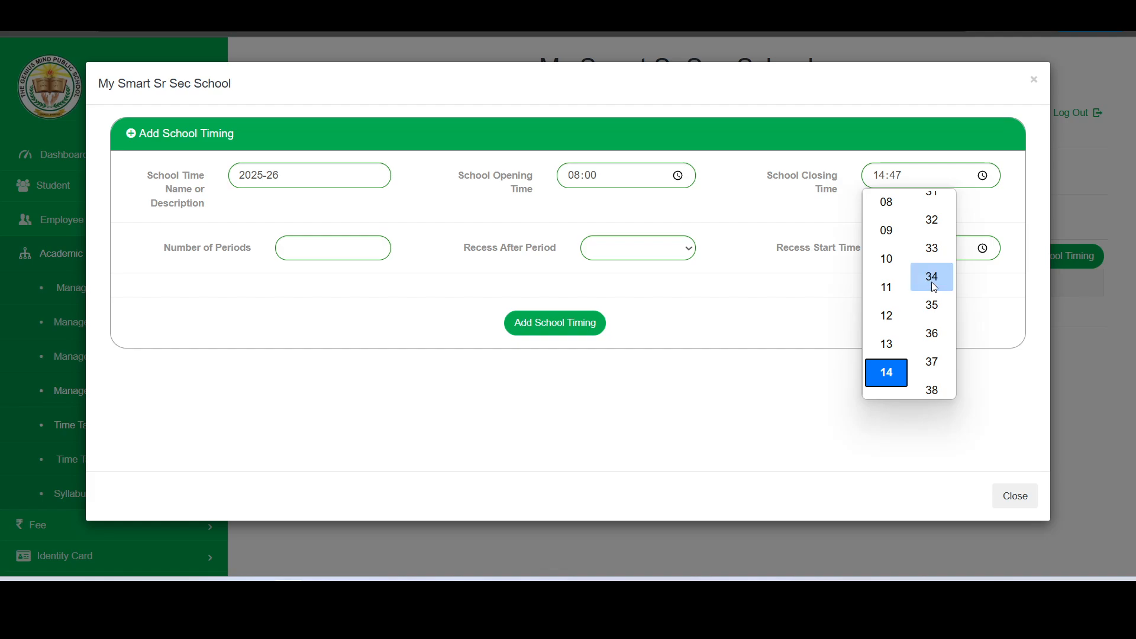
{"action": "left_click", "coordinate": [936, 310]}
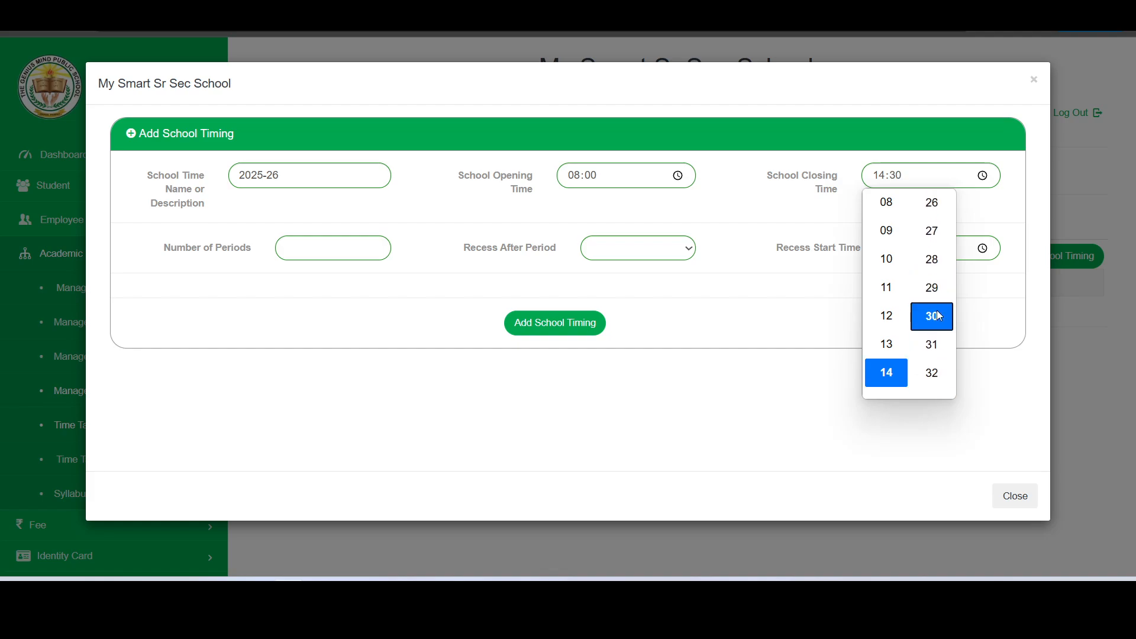
{"action": "left_click", "coordinate": [760, 295]}
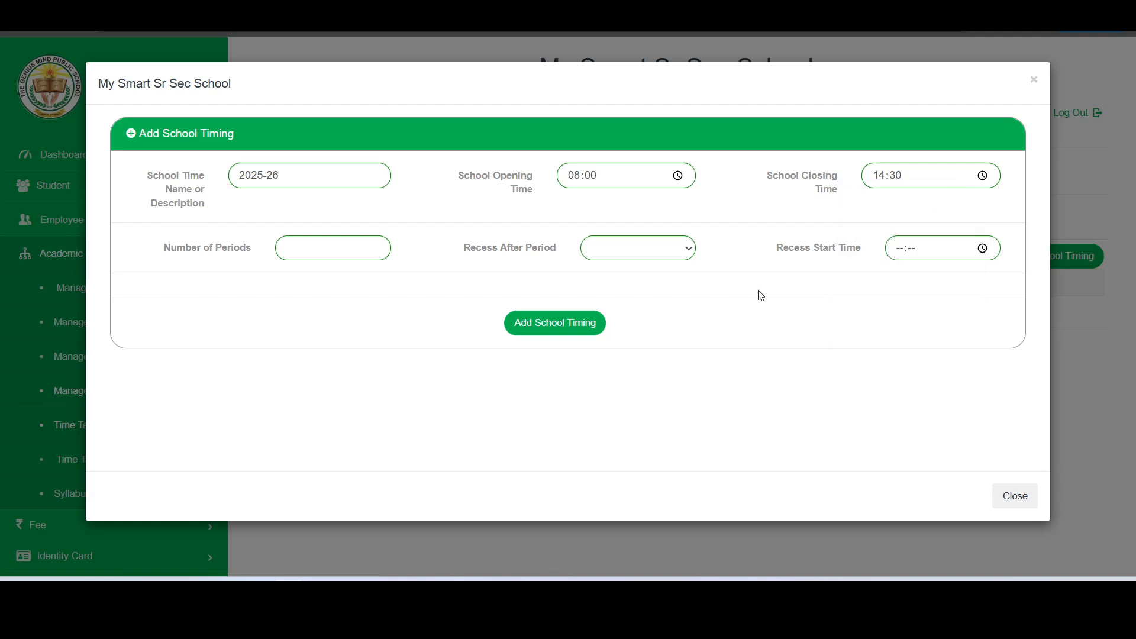
- Set the number of periods to 8 and place the recess after Period 4
{"action": "left_click", "coordinate": [308, 252]}
{"action": "left_click", "coordinate": [633, 248]}
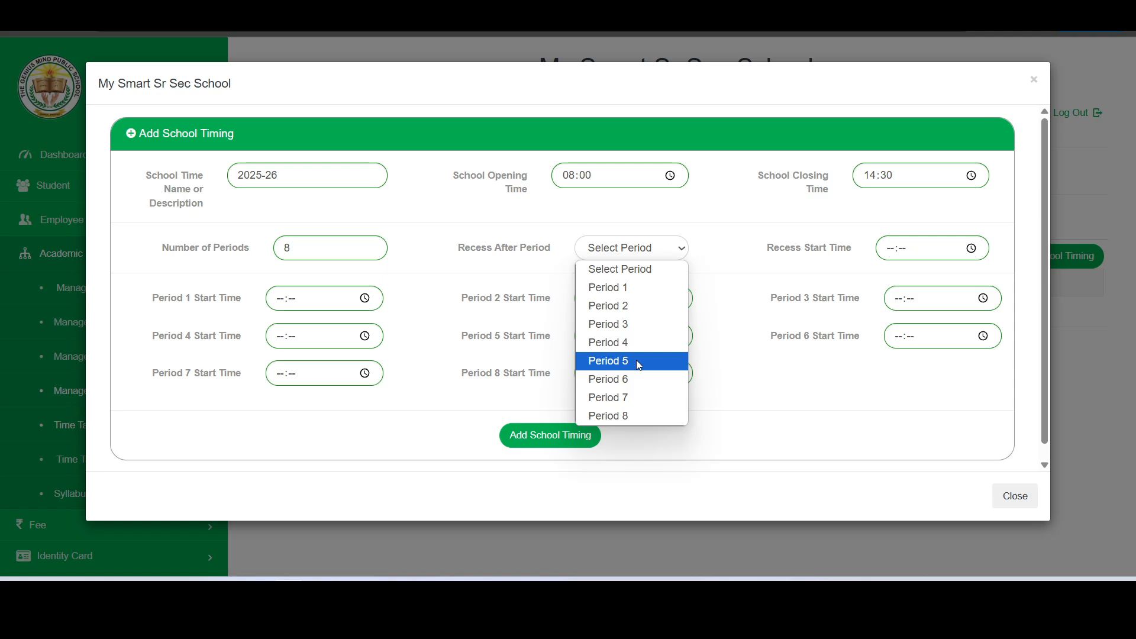
{"action": "left_click", "coordinate": [625, 342]}
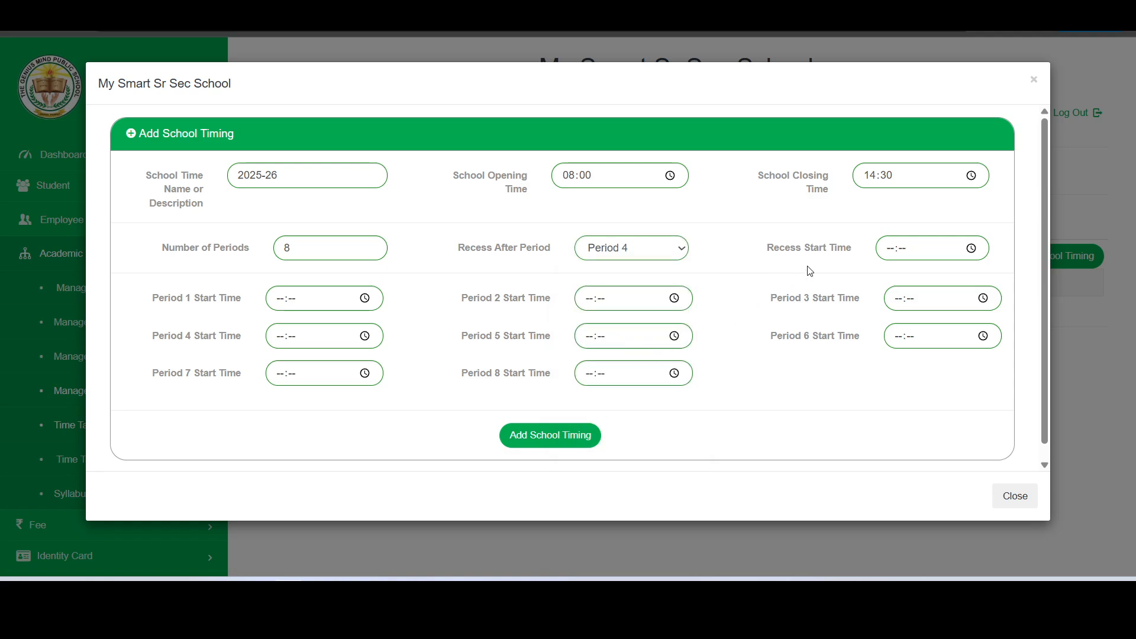
- Set the recess start time of the new timing to 11:00
{"action": "left_click", "coordinate": [971, 249]}
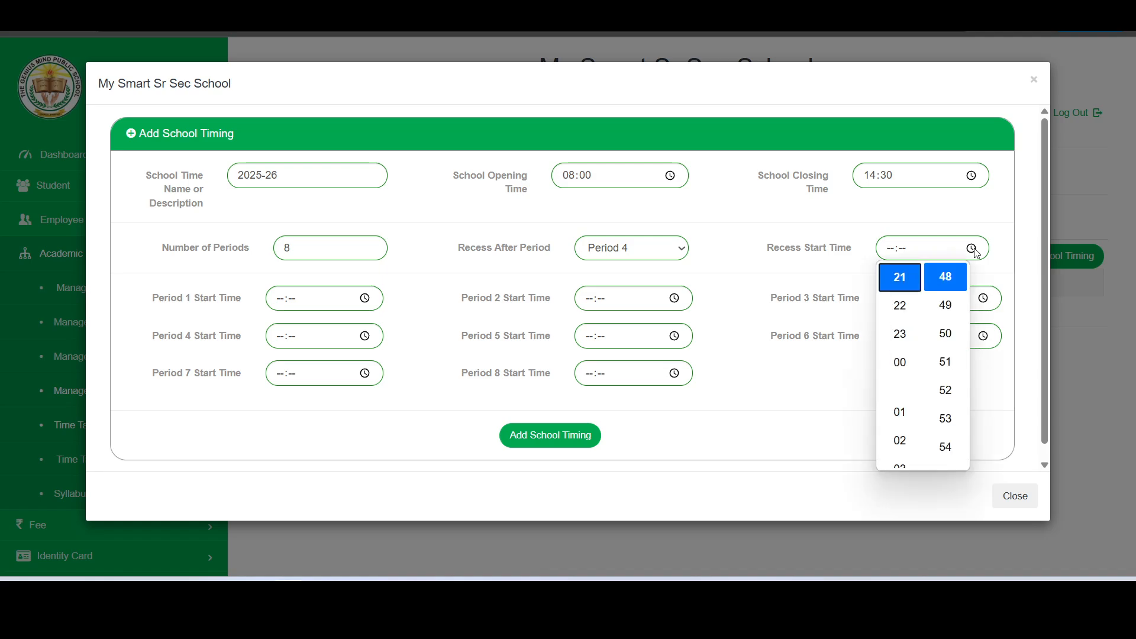
{"action": "scroll", "coordinate": [911, 311], "scroll_direction": "up", "scroll_amount": 5}
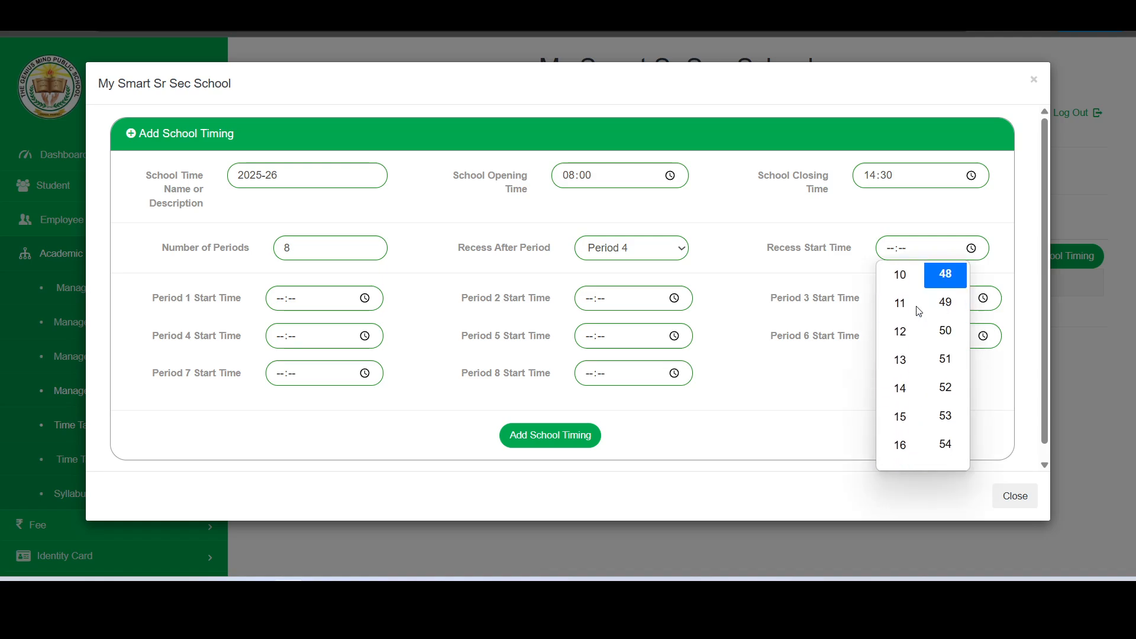
{"action": "left_click", "coordinate": [916, 310]}
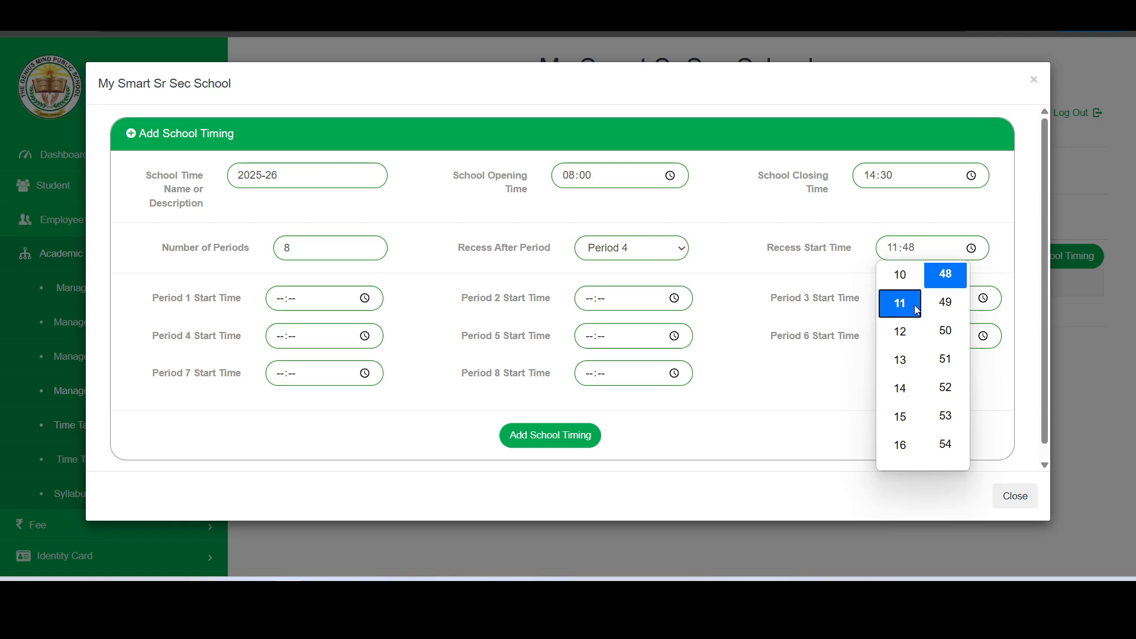
{"action": "left_click", "coordinate": [932, 249]}
{"action": "left_click", "coordinate": [915, 250]}
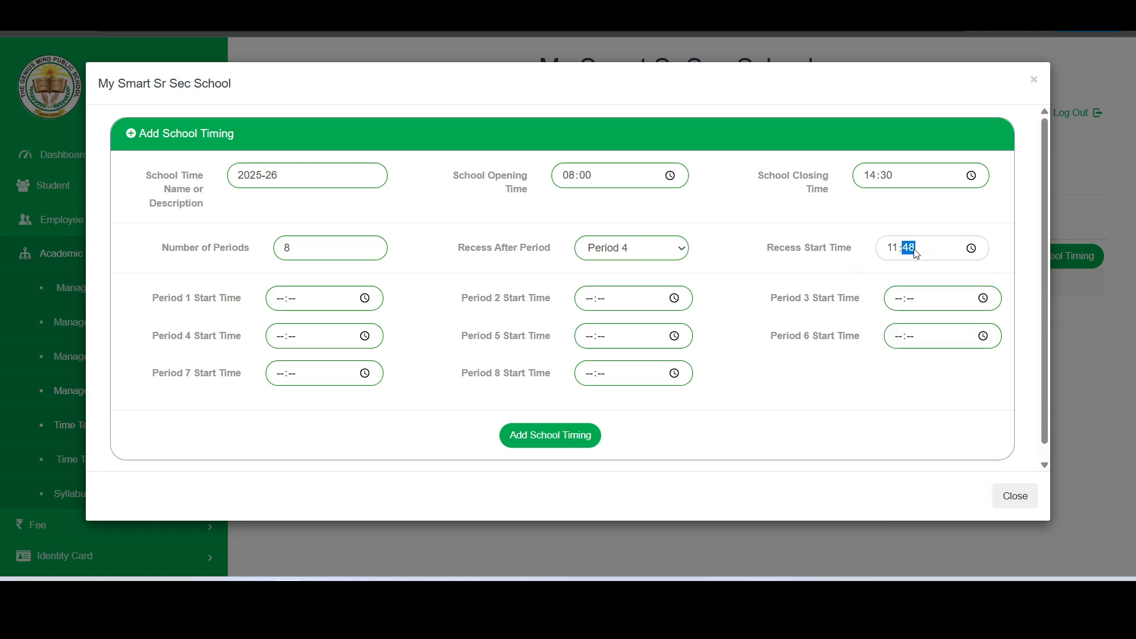
{"action": "type", "text": "00"}
{"action": "left_click", "coordinate": [851, 282]}
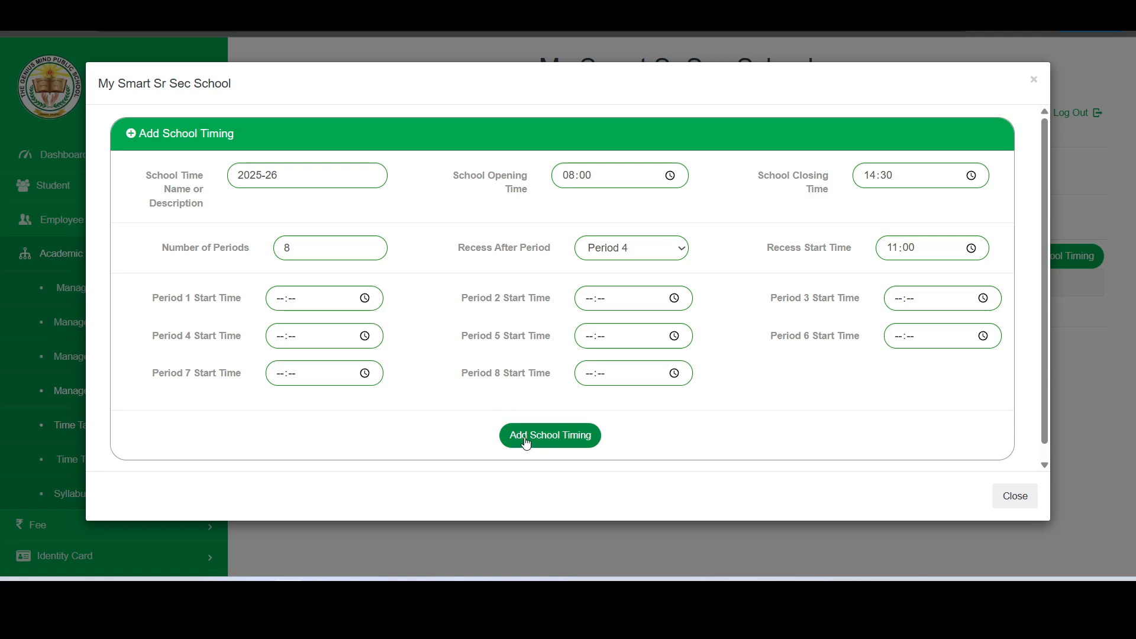
- Add the school timing with the period start times left blank, and check the saved entry in its edit form
{"action": "left_click", "coordinate": [364, 297]}
{"action": "left_click", "coordinate": [418, 300]}
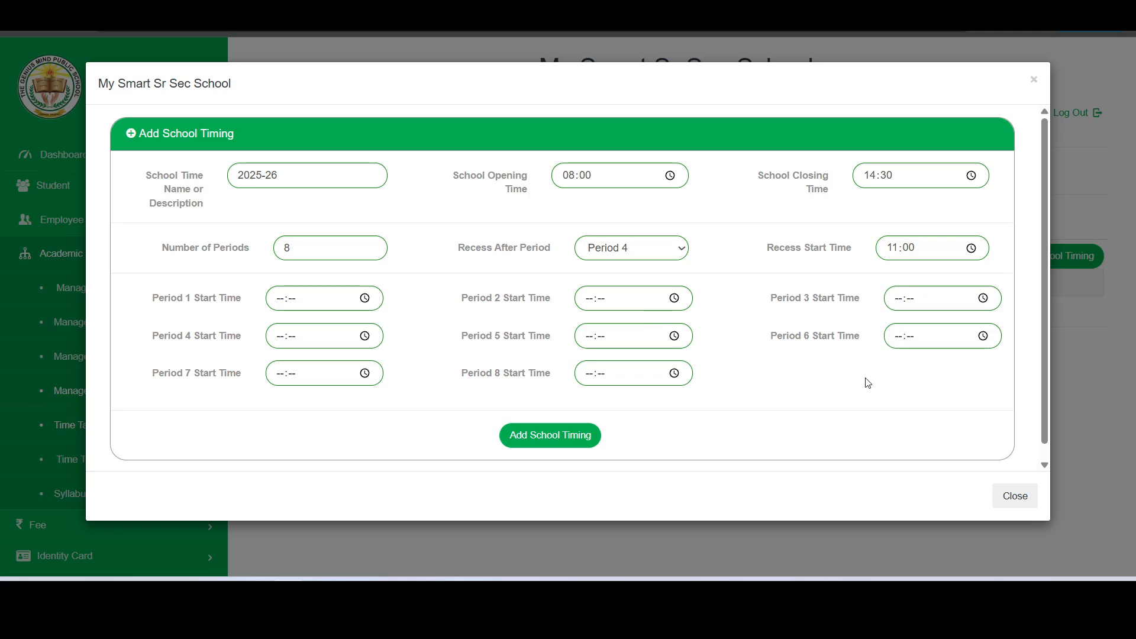
{"action": "left_click", "coordinate": [578, 437]}
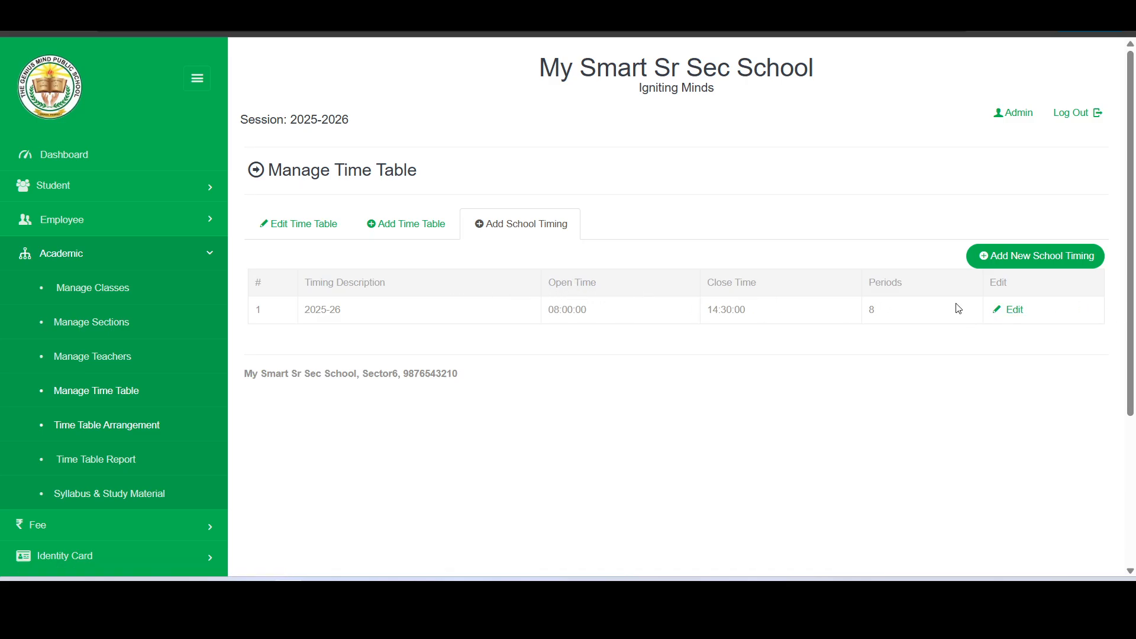
{"action": "left_click", "coordinate": [1008, 310]}
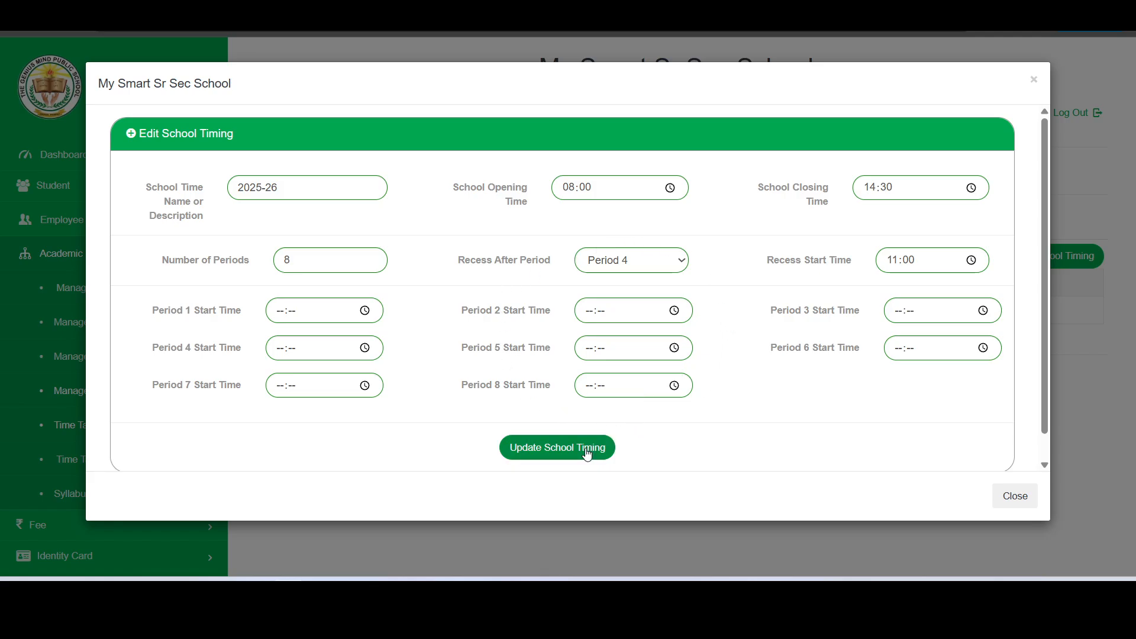
{"action": "left_click", "coordinate": [1014, 498]}
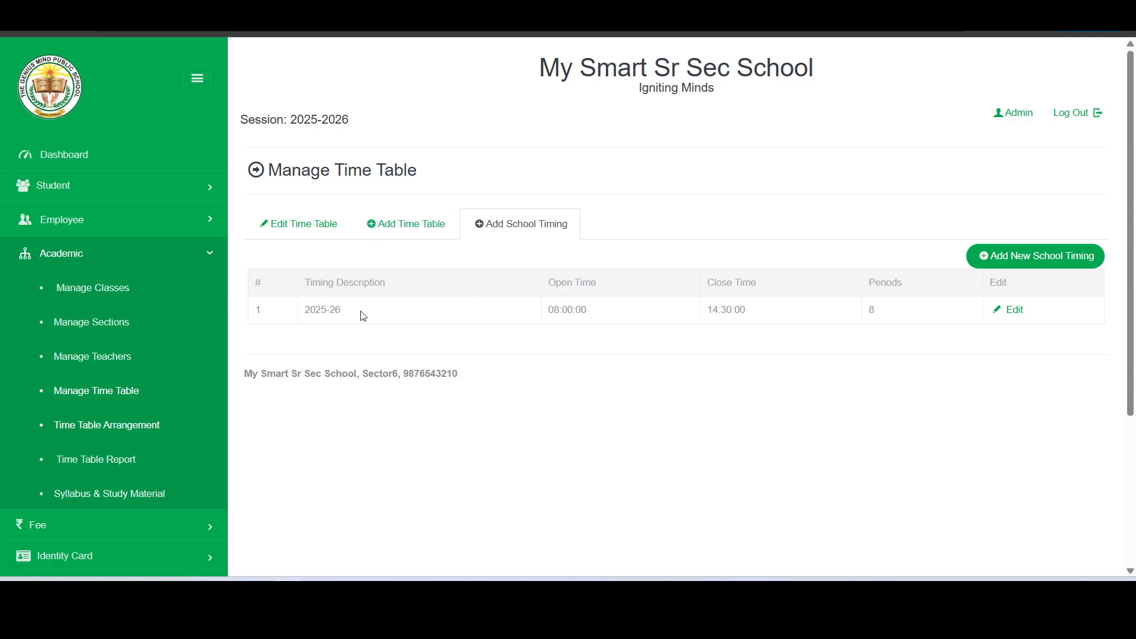
- Start a new time table with the name 2025-2026
{"action": "left_click", "coordinate": [417, 236]}
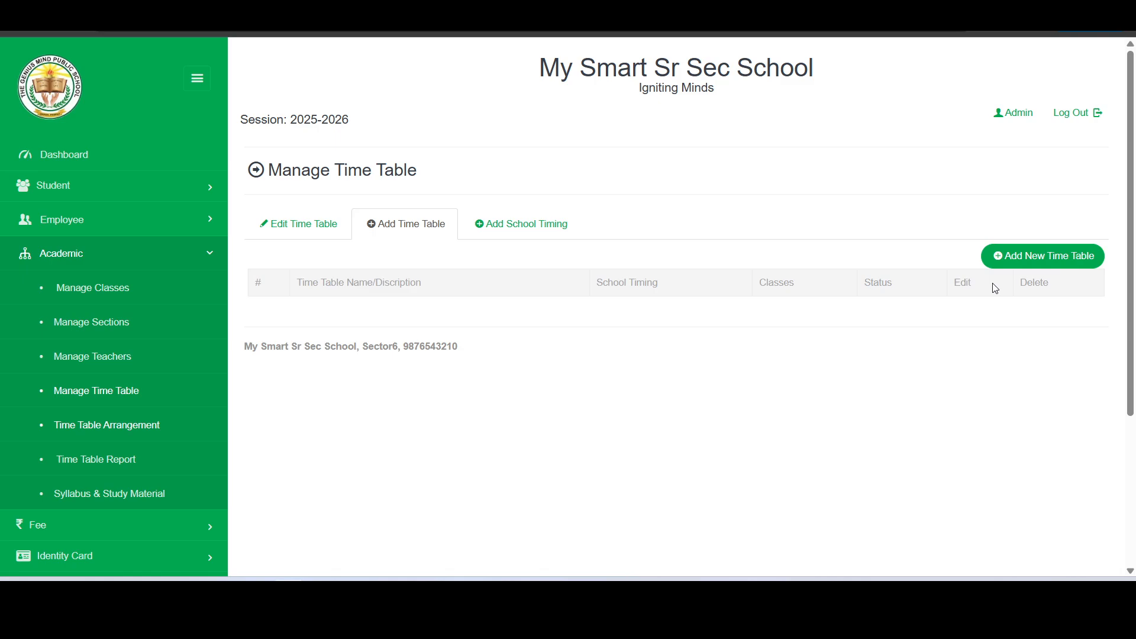
{"action": "left_click", "coordinate": [1023, 266]}
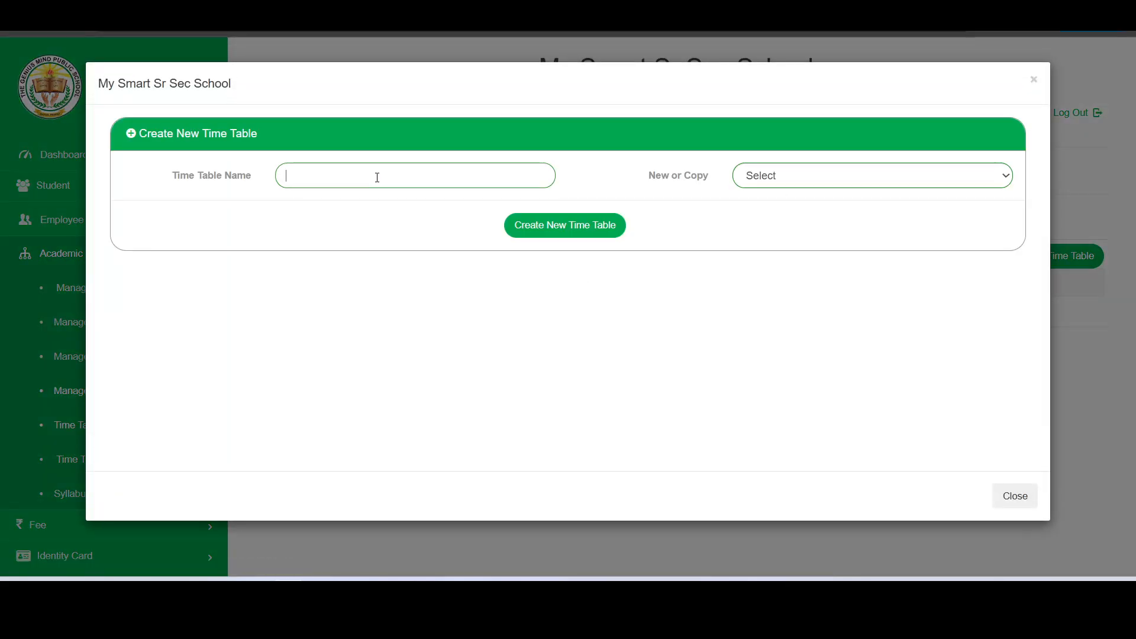
{"action": "left_click", "coordinate": [376, 178]}
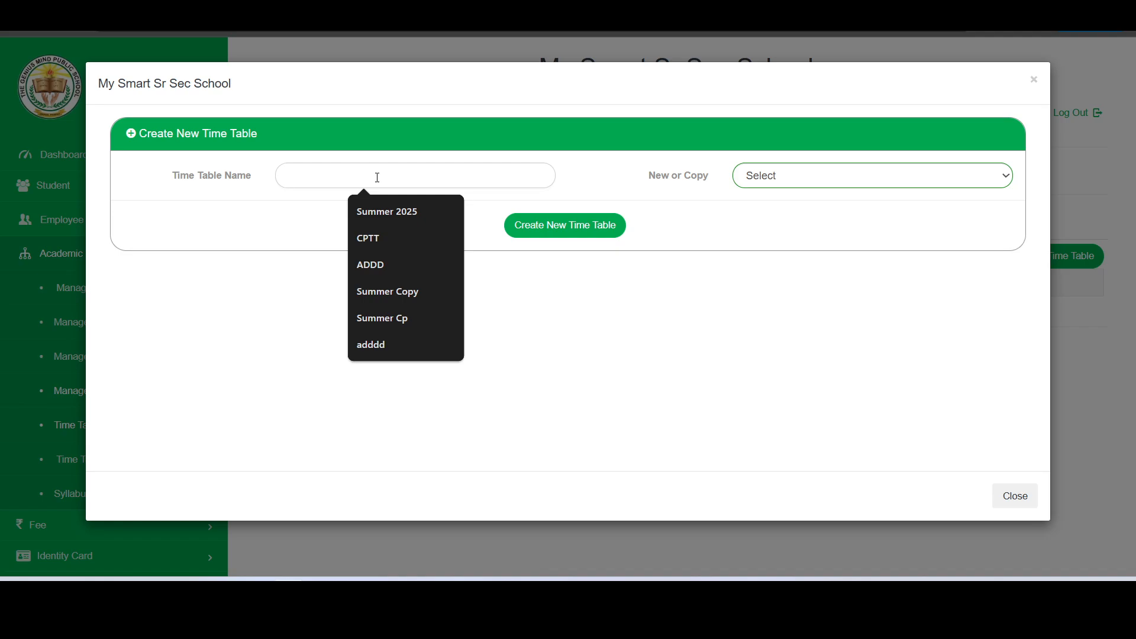
{"action": "type", "text": "2025-2025"}
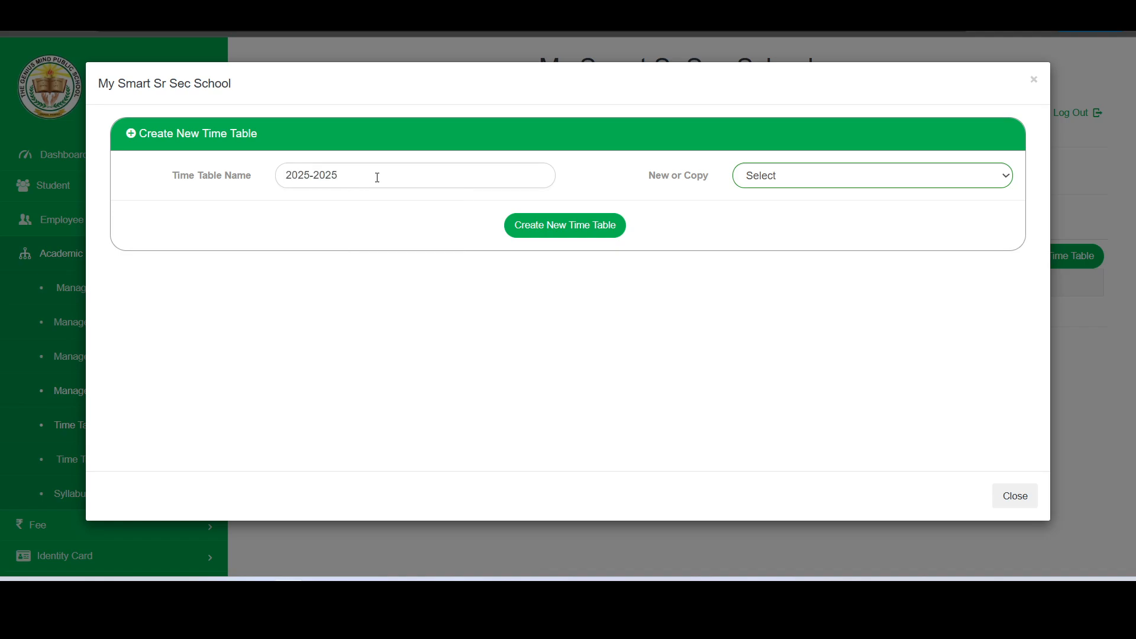
{"action": "key", "text": "BackSpace"}
{"action": "type", "text": "6"}
- Choose New as the time table's creation type and 2025-26 as its school timing
{"action": "left_click", "coordinate": [787, 186]}
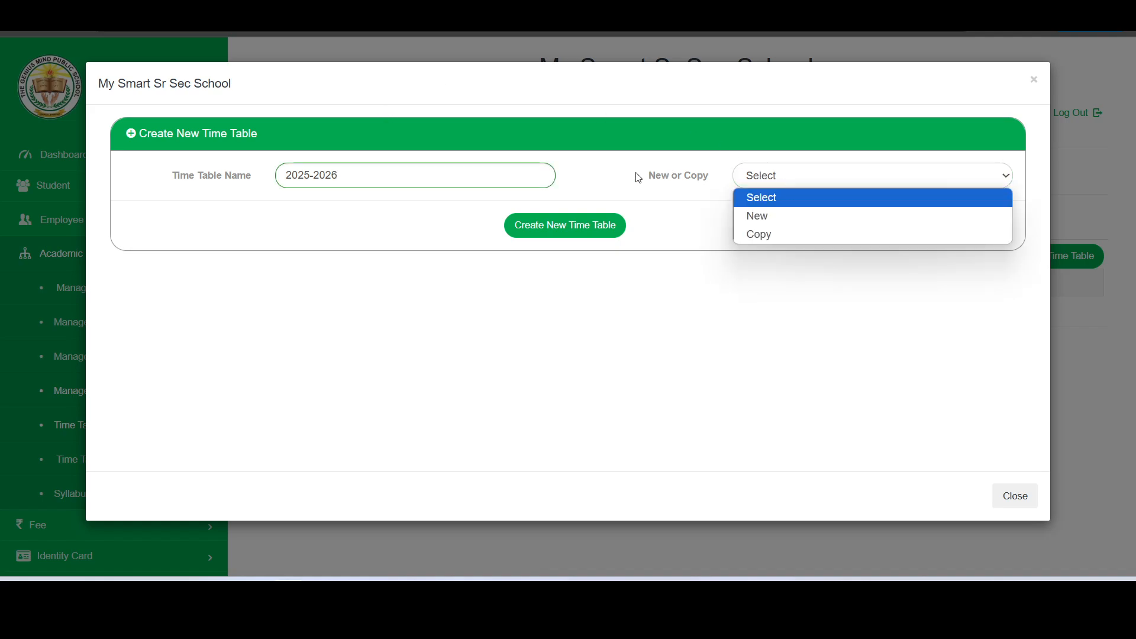
{"action": "left_click", "coordinate": [582, 183]}
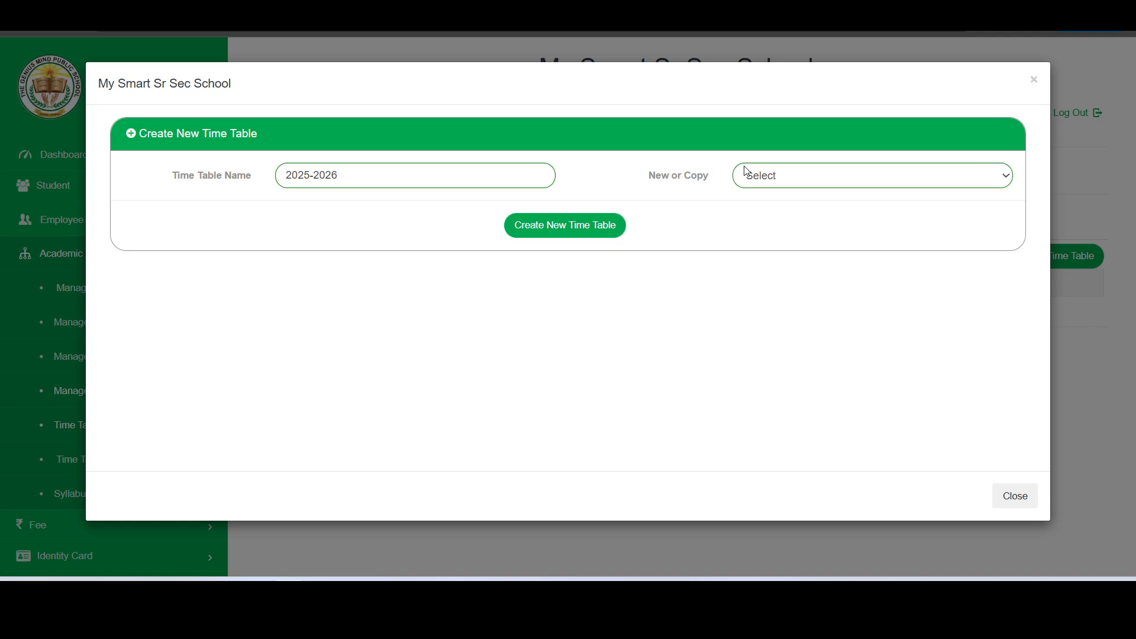
{"action": "left_click", "coordinate": [776, 178]}
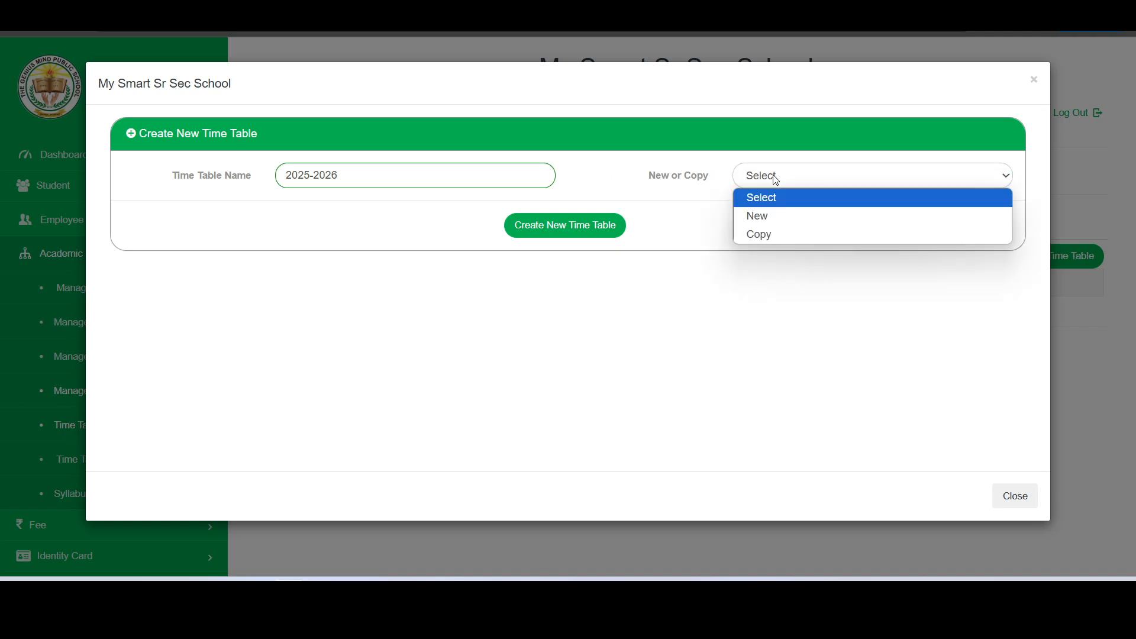
{"action": "left_click", "coordinate": [773, 217]}
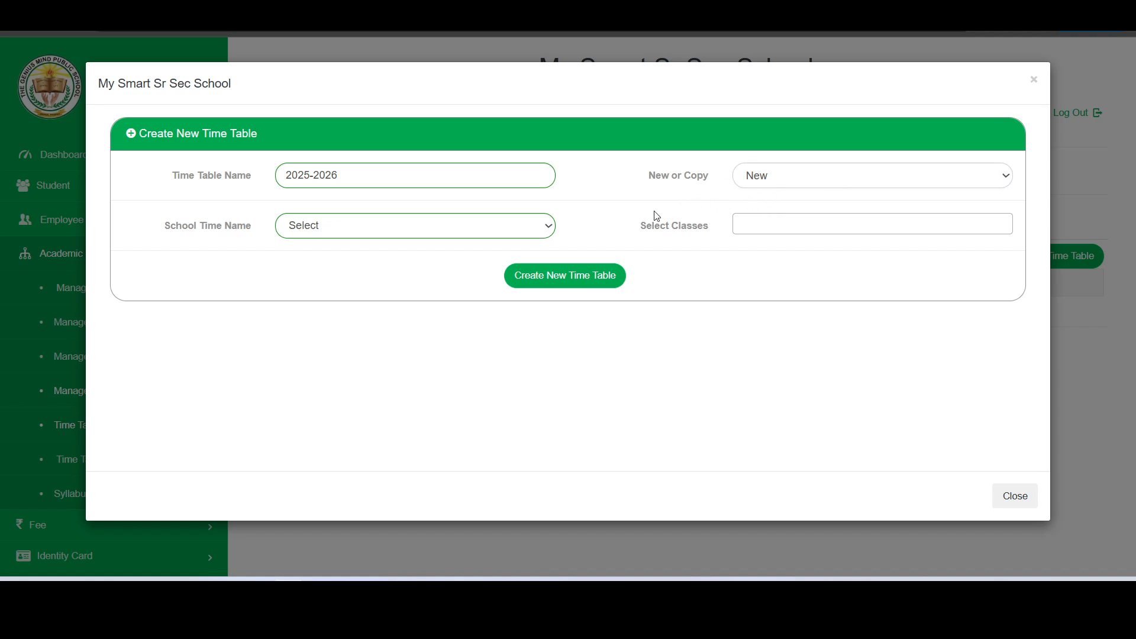
{"action": "left_click", "coordinate": [332, 230]}
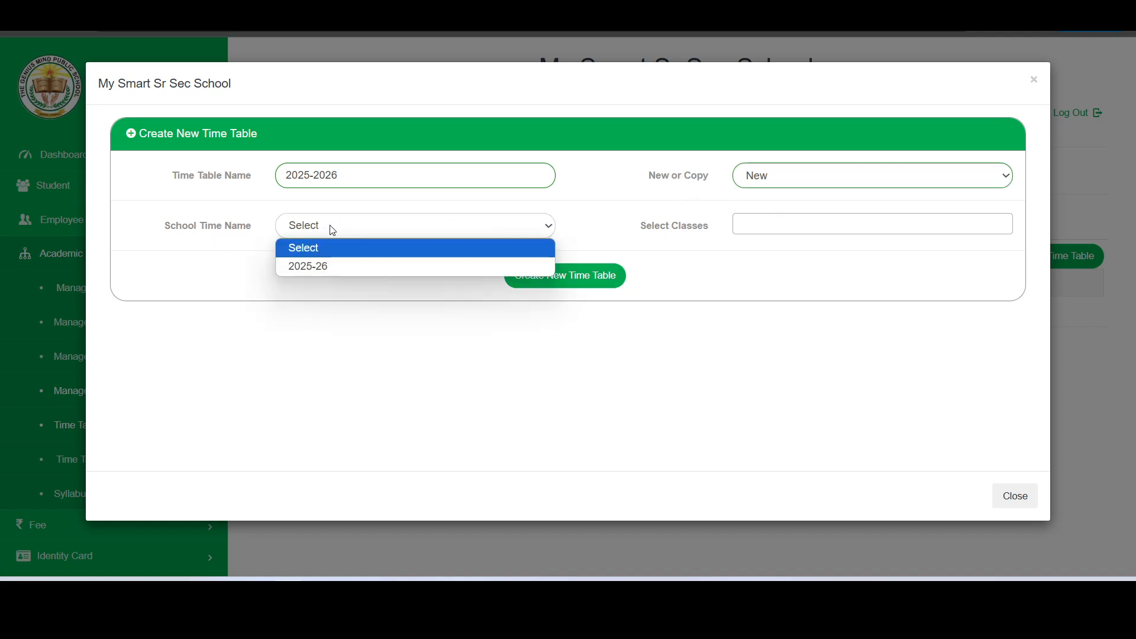
{"action": "left_click", "coordinate": [323, 268]}
- Select the classes First and Second for the time table and create it
{"action": "left_click", "coordinate": [809, 232]}
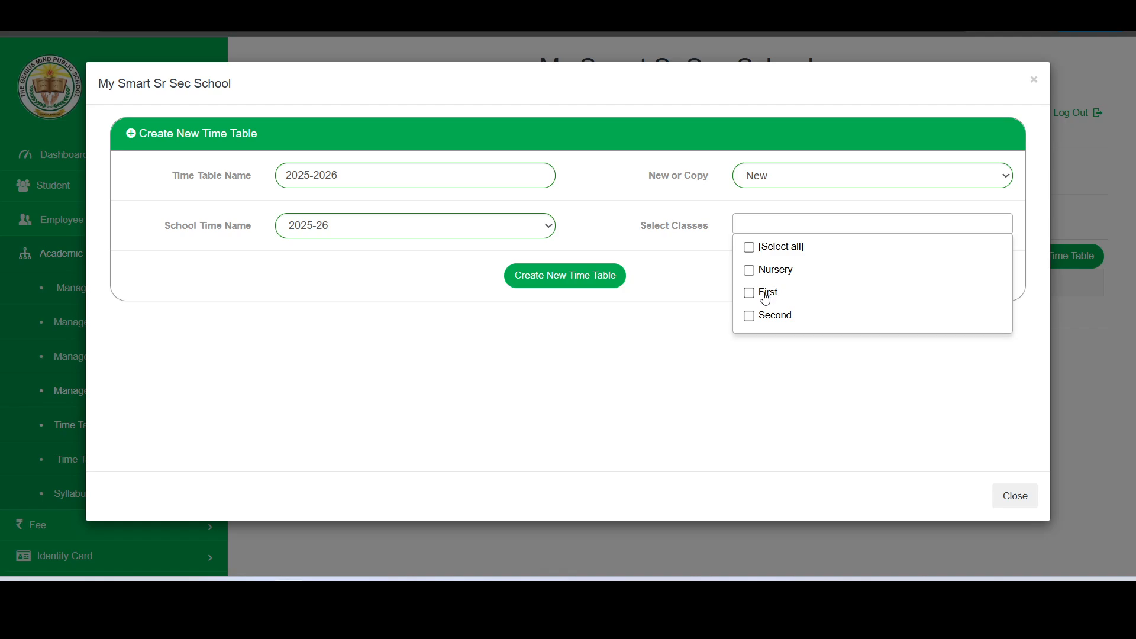
{"action": "left_click", "coordinate": [750, 246]}
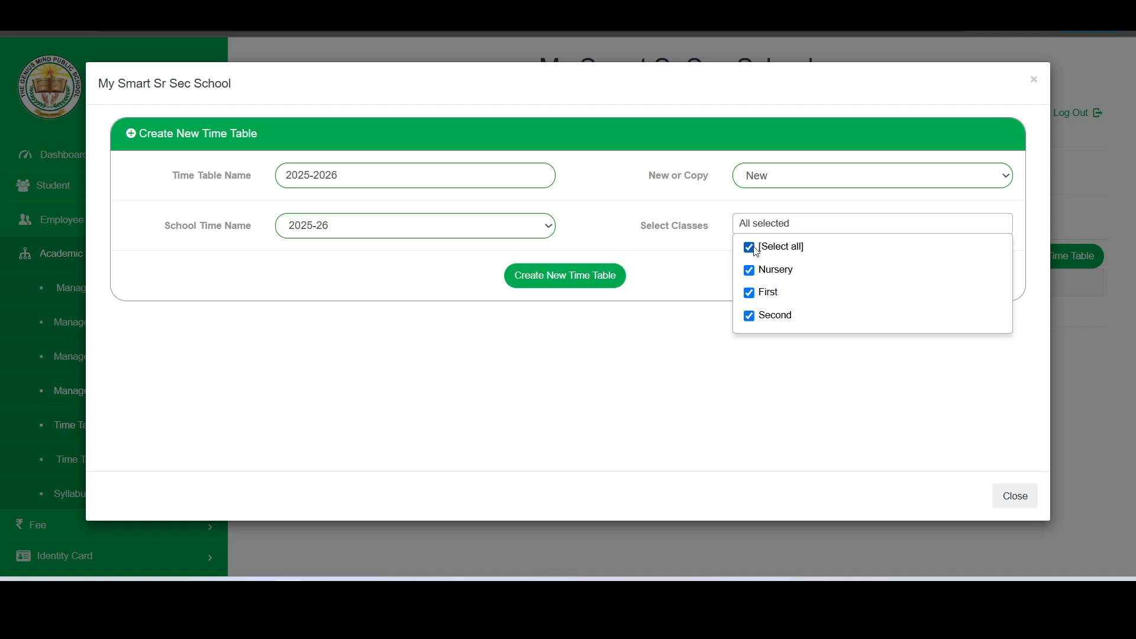
{"action": "left_click", "coordinate": [749, 247]}
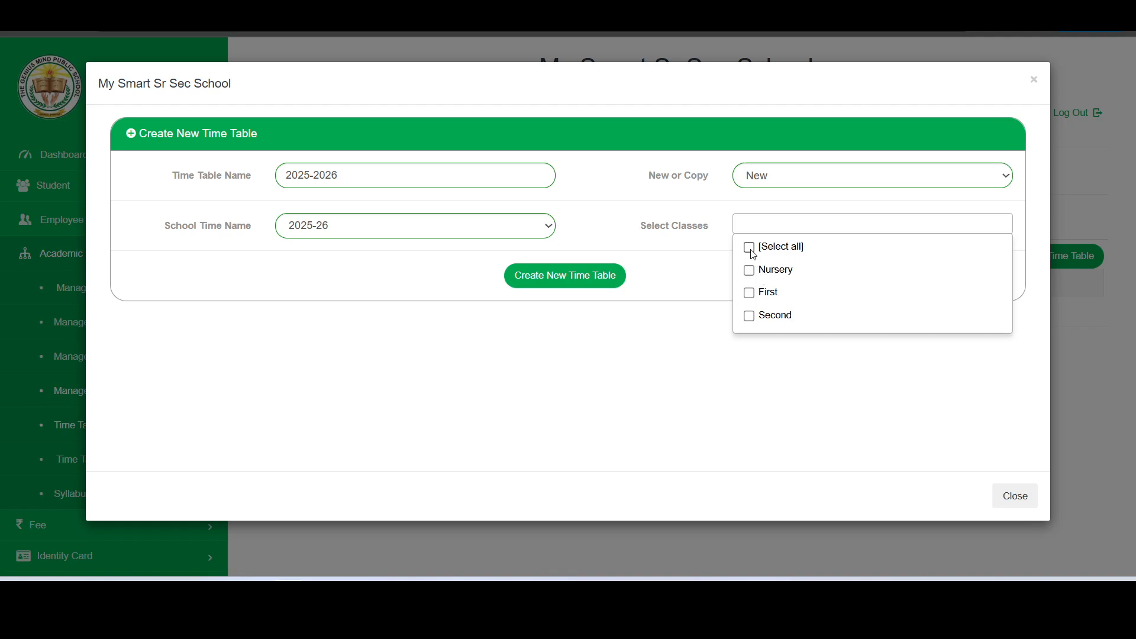
{"action": "left_click", "coordinate": [749, 293]}
{"action": "left_click", "coordinate": [749, 317]}
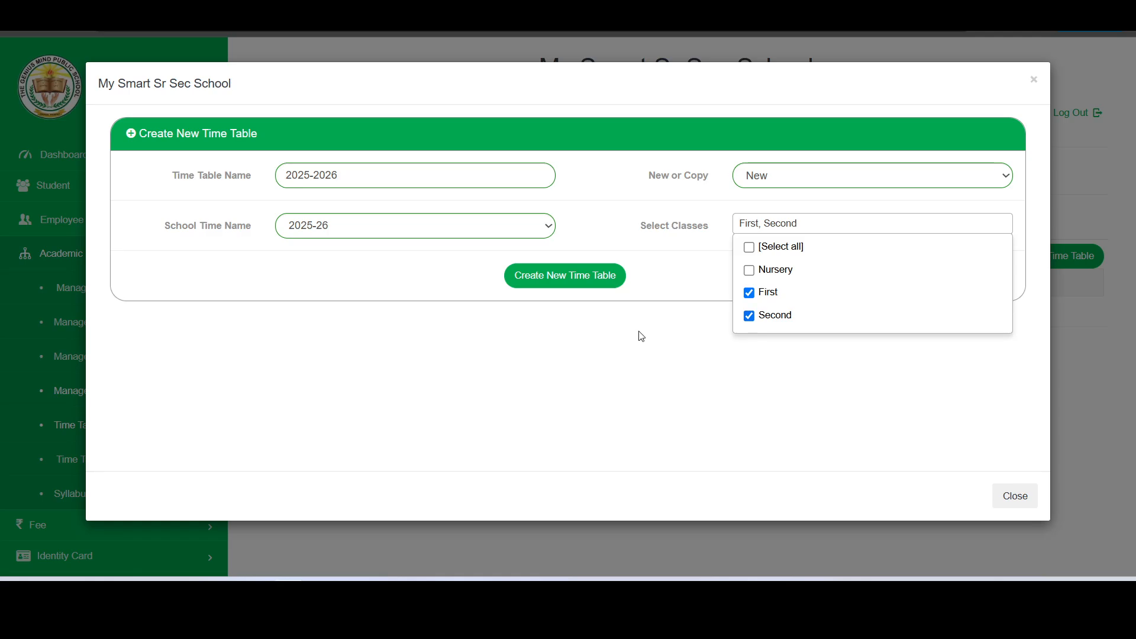
{"action": "left_click", "coordinate": [598, 288]}
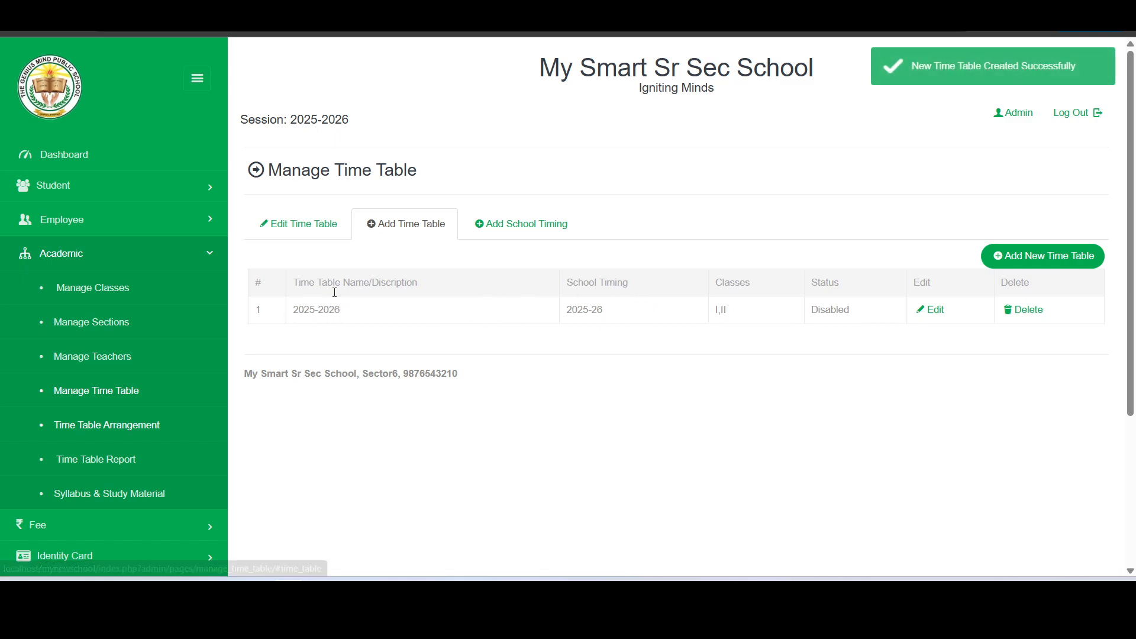
- Set the 2025-2026 time table's status to Enabled and update it
{"action": "left_click_drag", "start_coordinate": [296, 309], "coordinate": [915, 331]}
{"action": "left_click", "coordinate": [783, 375]}
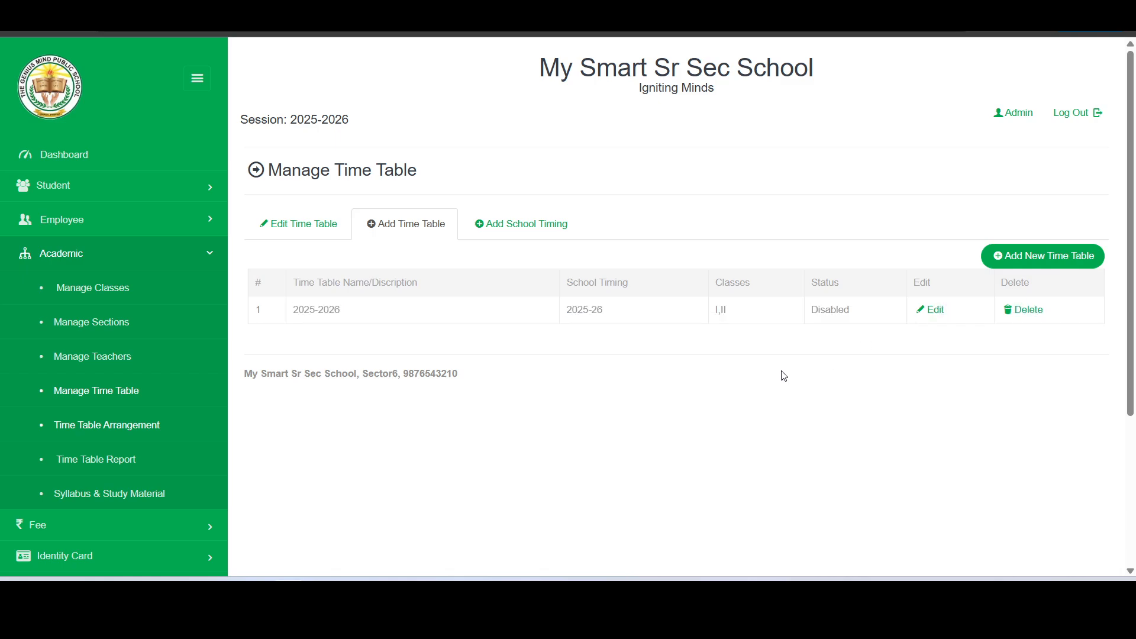
{"action": "left_click_drag", "start_coordinate": [733, 314], "coordinate": [715, 318]}
{"action": "left_click_drag", "start_coordinate": [858, 317], "coordinate": [802, 317]}
{"action": "left_click", "coordinate": [939, 311]}
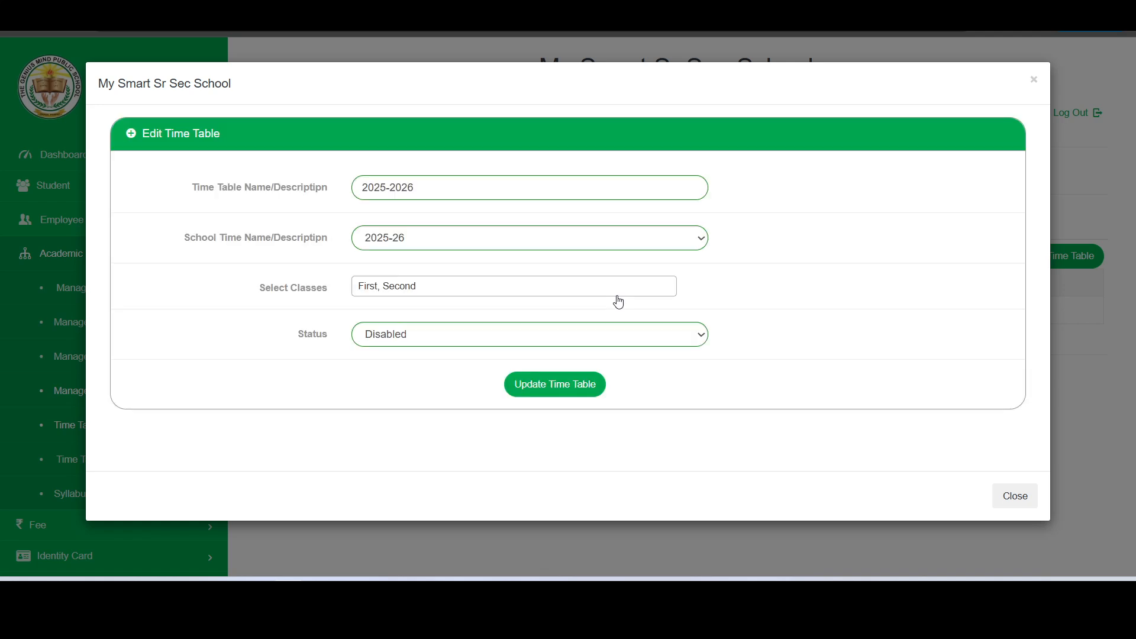
{"action": "left_click", "coordinate": [384, 335]}
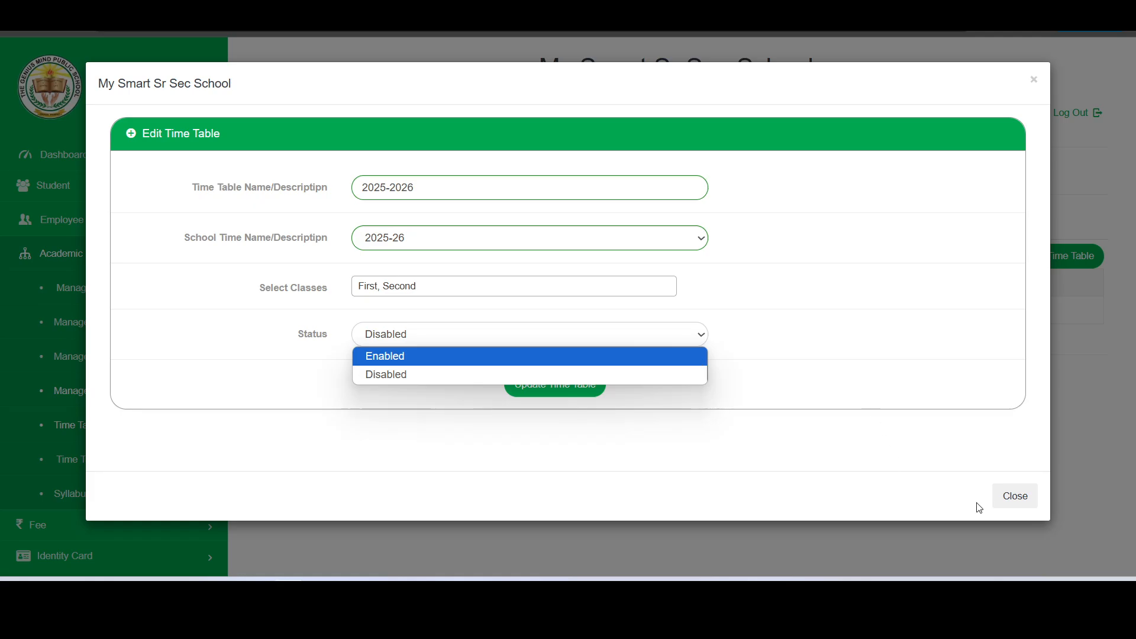
{"action": "left_click", "coordinate": [392, 356]}
{"action": "left_click", "coordinate": [558, 390]}
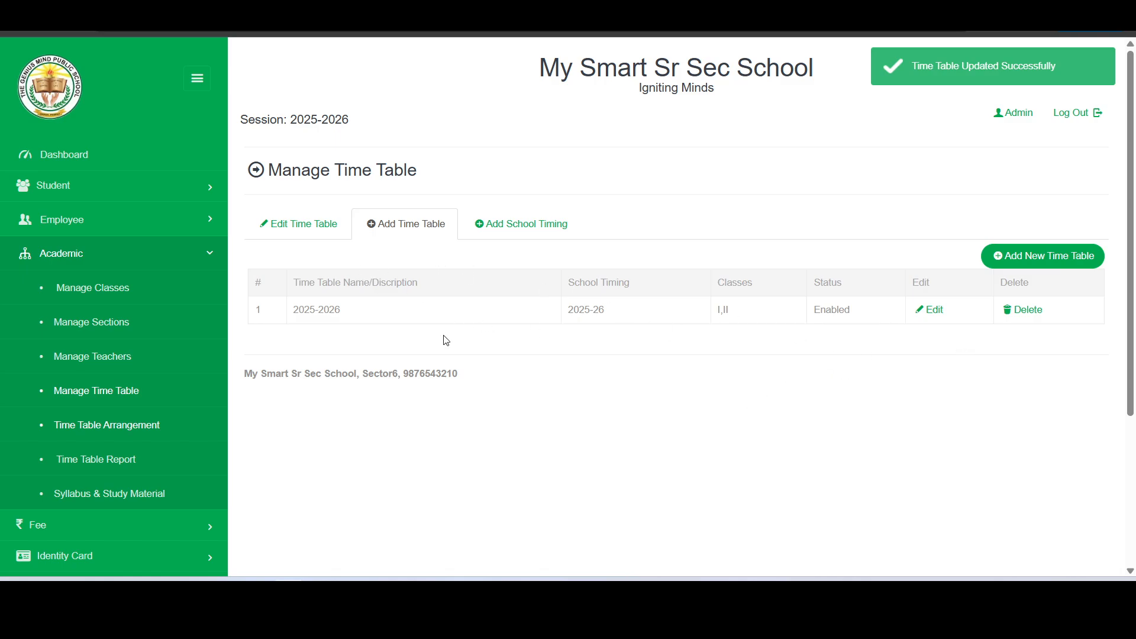
- Rename the school timing as Summer Time and check its name in the time table list
{"action": "left_click_drag", "start_coordinate": [297, 311], "coordinate": [355, 312]}
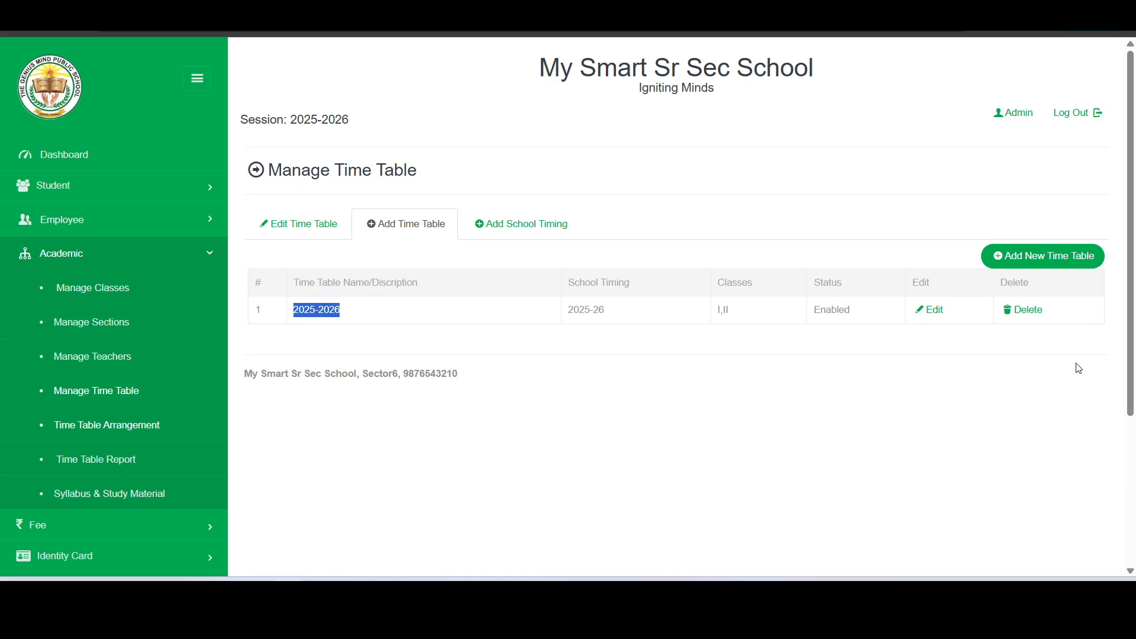
{"action": "left_click", "coordinate": [515, 228]}
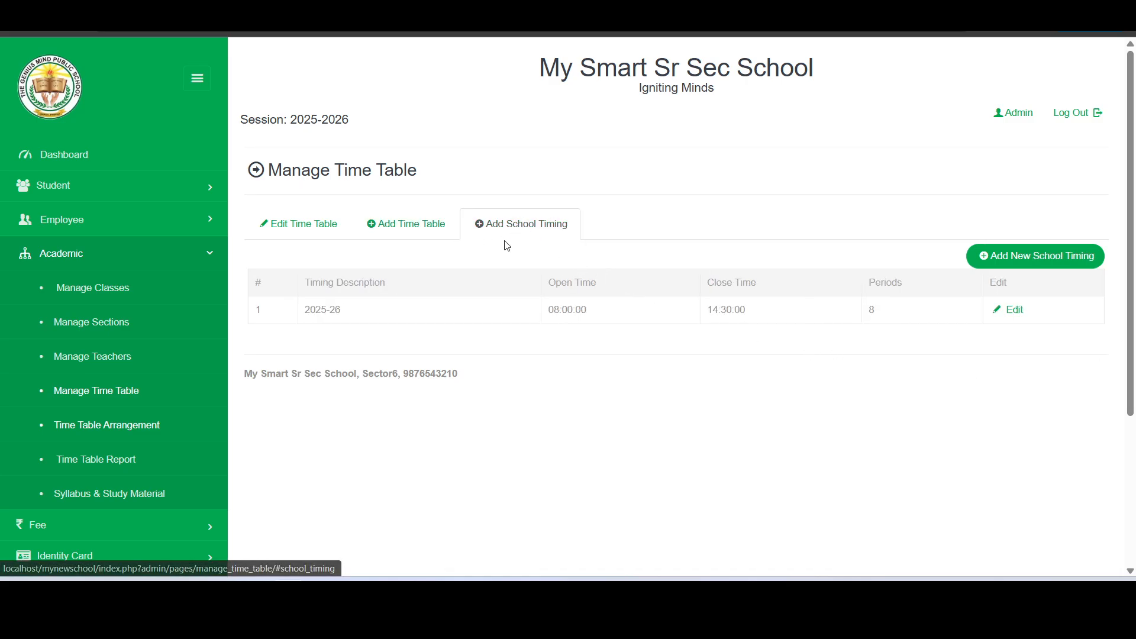
{"action": "left_click", "coordinate": [1014, 316]}
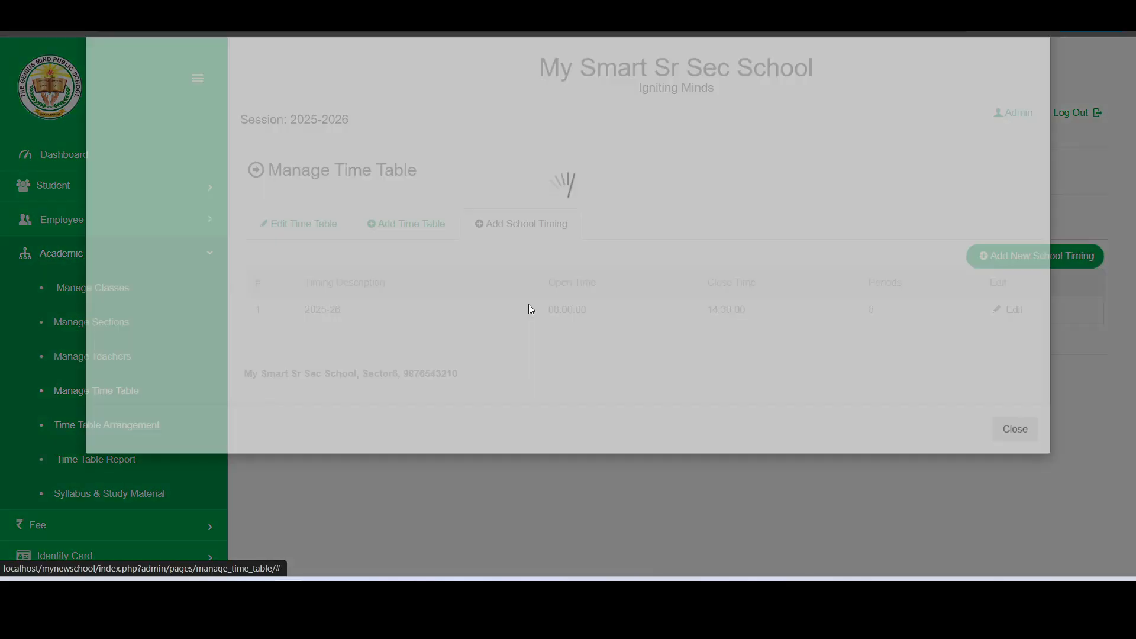
{"action": "left_click_drag", "start_coordinate": [337, 190], "coordinate": [197, 179]}
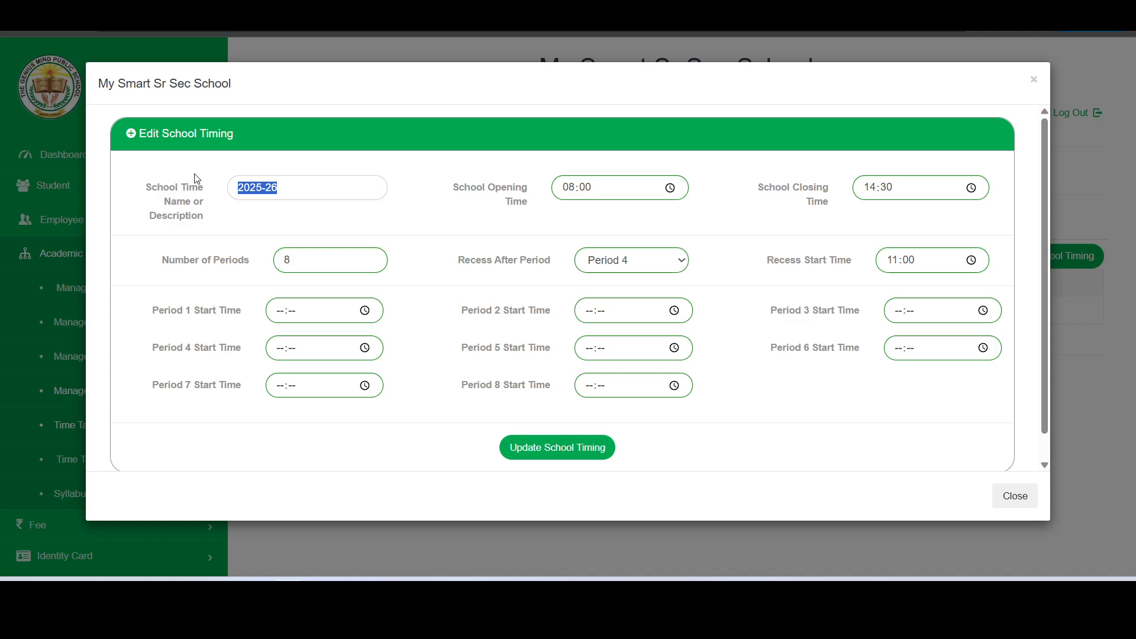
{"action": "type", "text": "Summer Time"}
{"action": "left_click", "coordinate": [556, 445]}
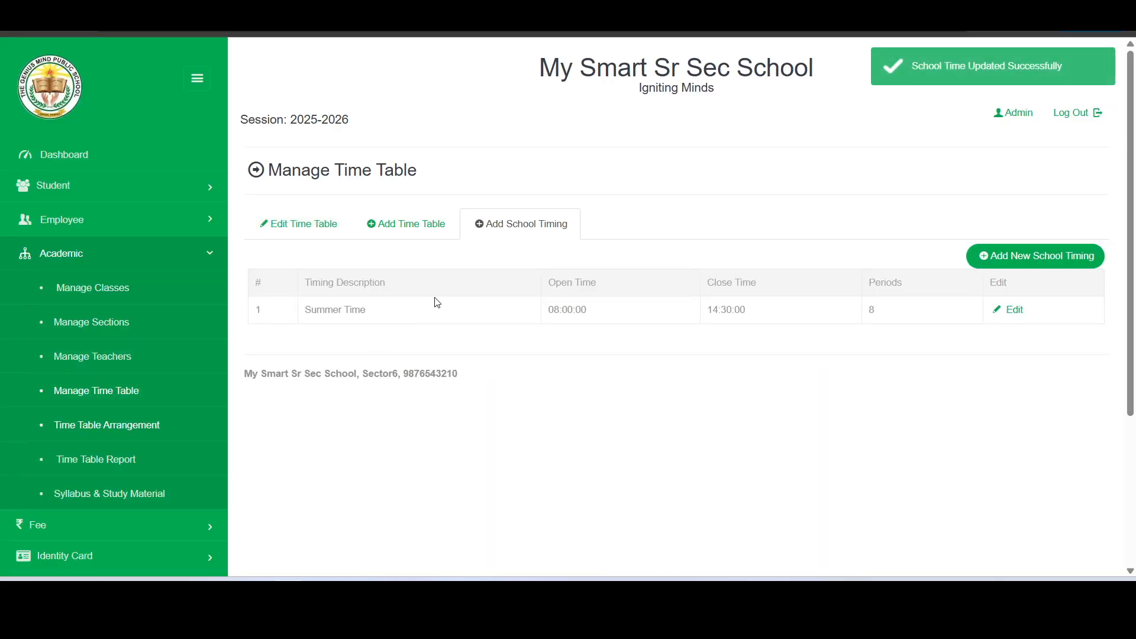
{"action": "left_click", "coordinate": [395, 228]}
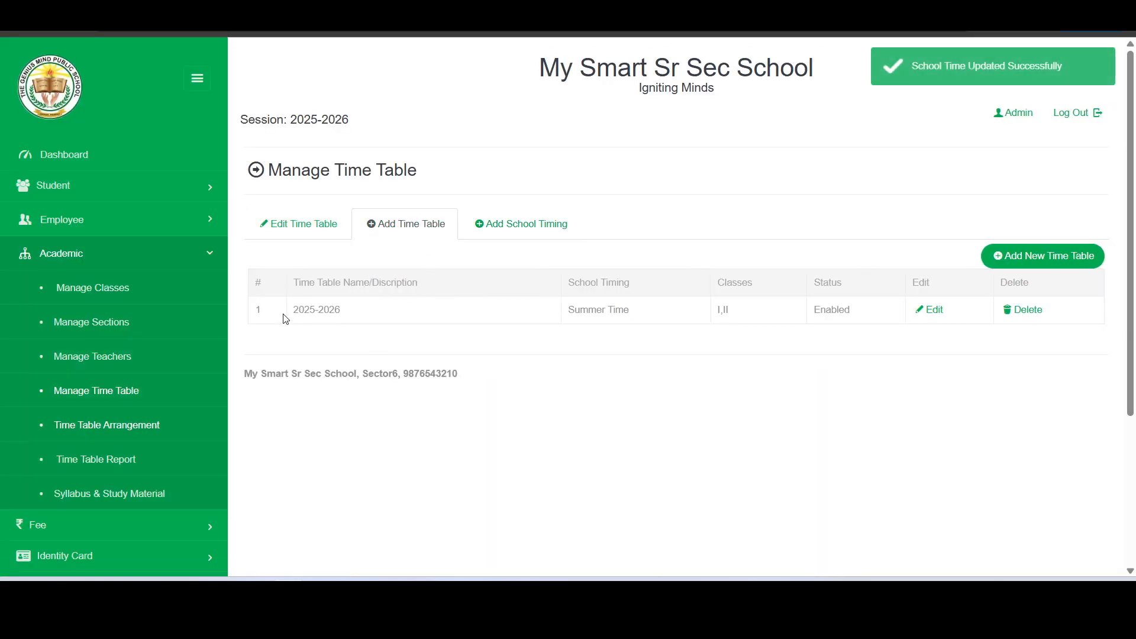
{"action": "left_click_drag", "start_coordinate": [285, 310], "coordinate": [694, 320]}
{"action": "left_click", "coordinate": [694, 321]}
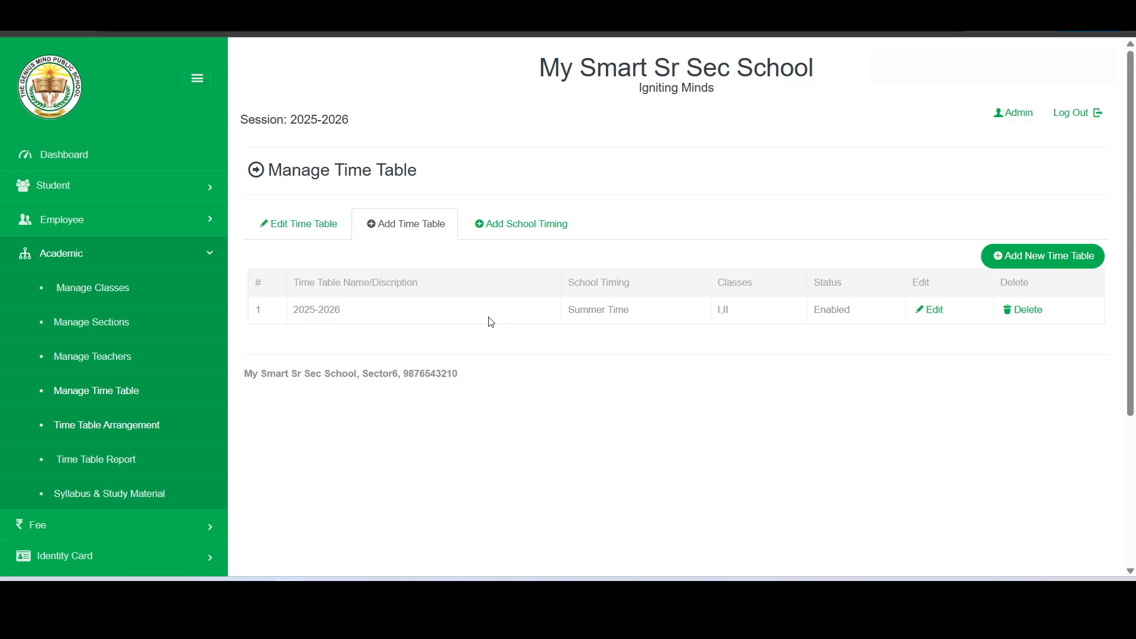
- Load the 2025-2026 time table of class First, section A, for editing
{"action": "left_click", "coordinate": [309, 239]}
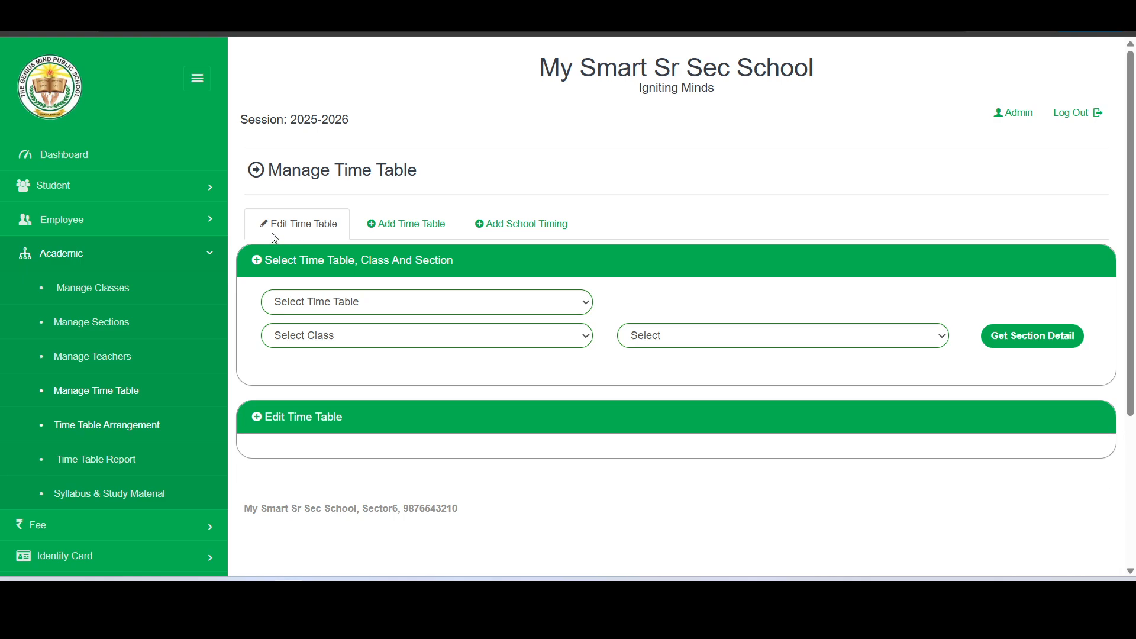
{"action": "left_click", "coordinate": [389, 300]}
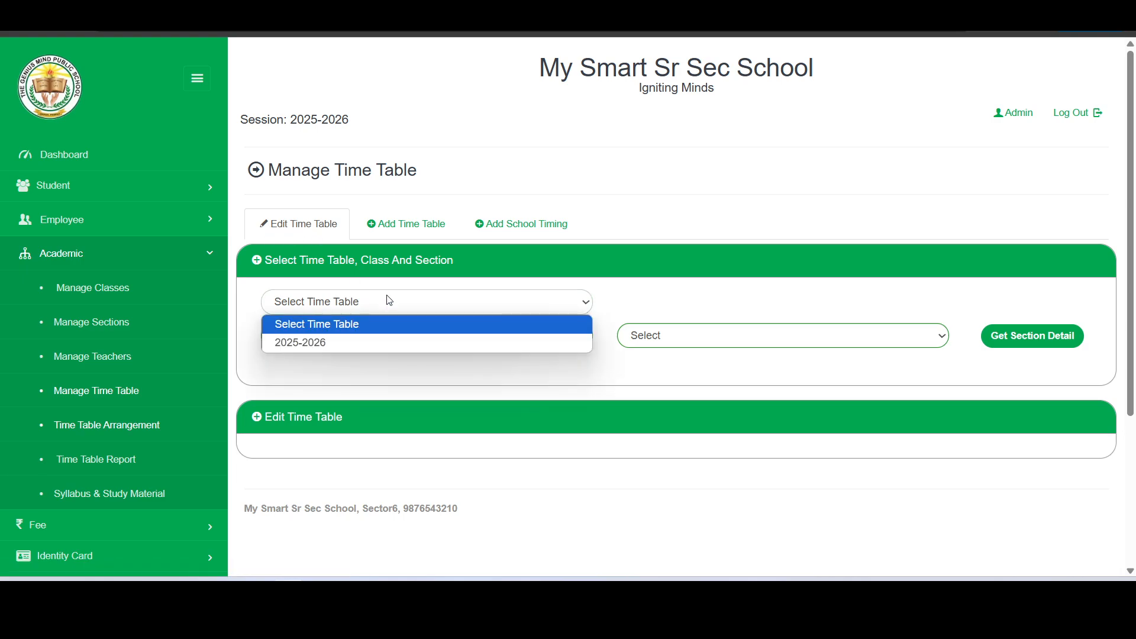
{"action": "left_click", "coordinate": [300, 342]}
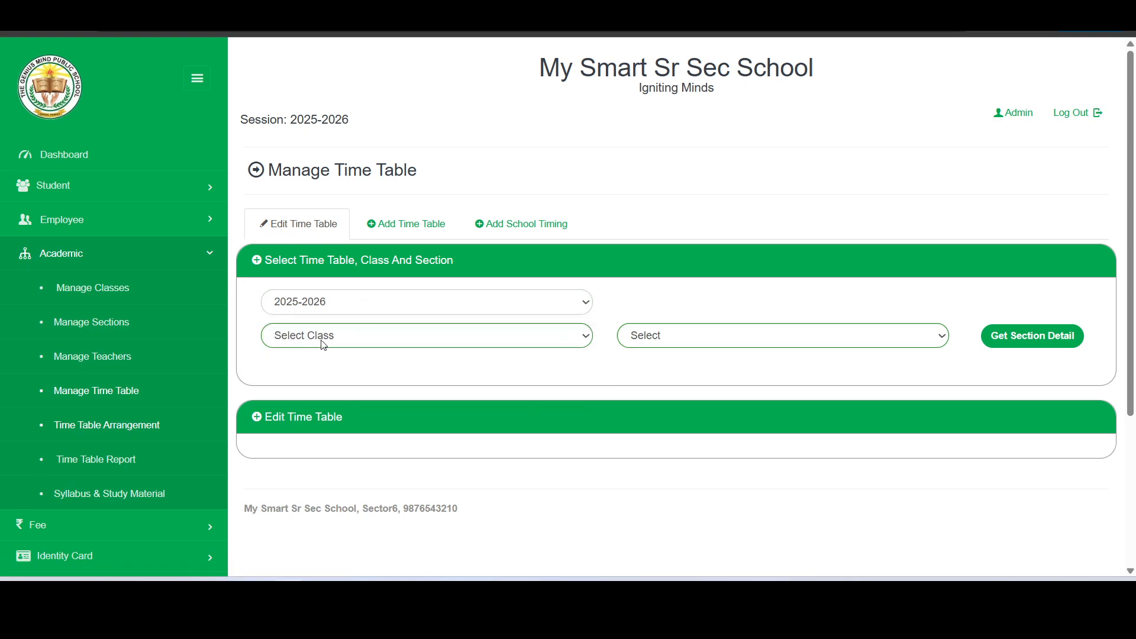
{"action": "left_click", "coordinate": [351, 341]}
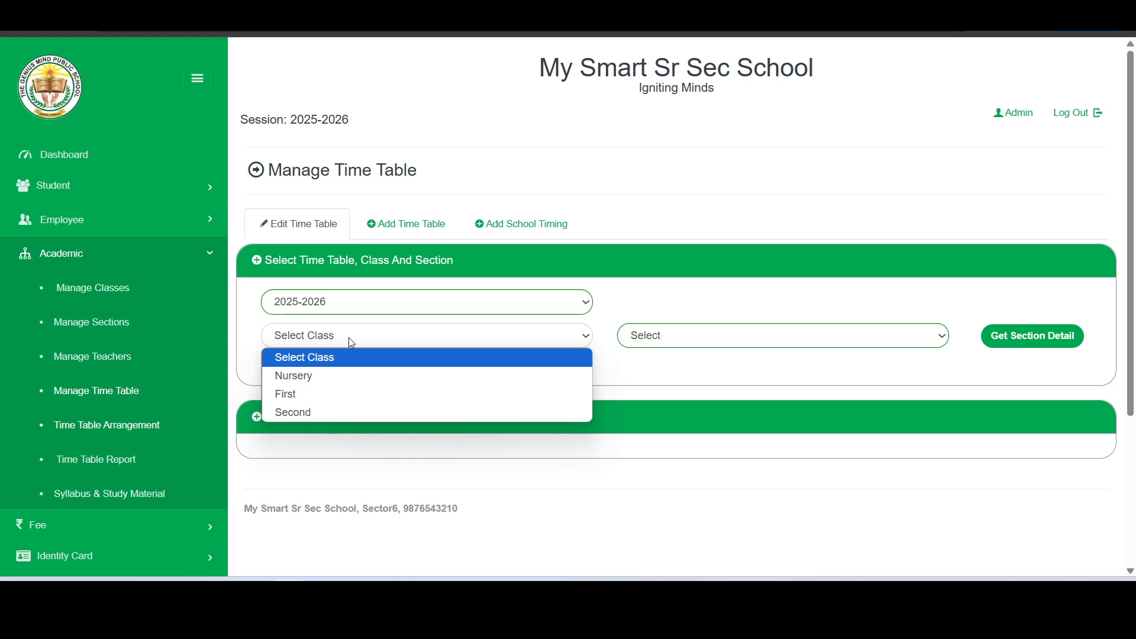
{"action": "left_click", "coordinate": [313, 392]}
{"action": "left_click", "coordinate": [732, 344]}
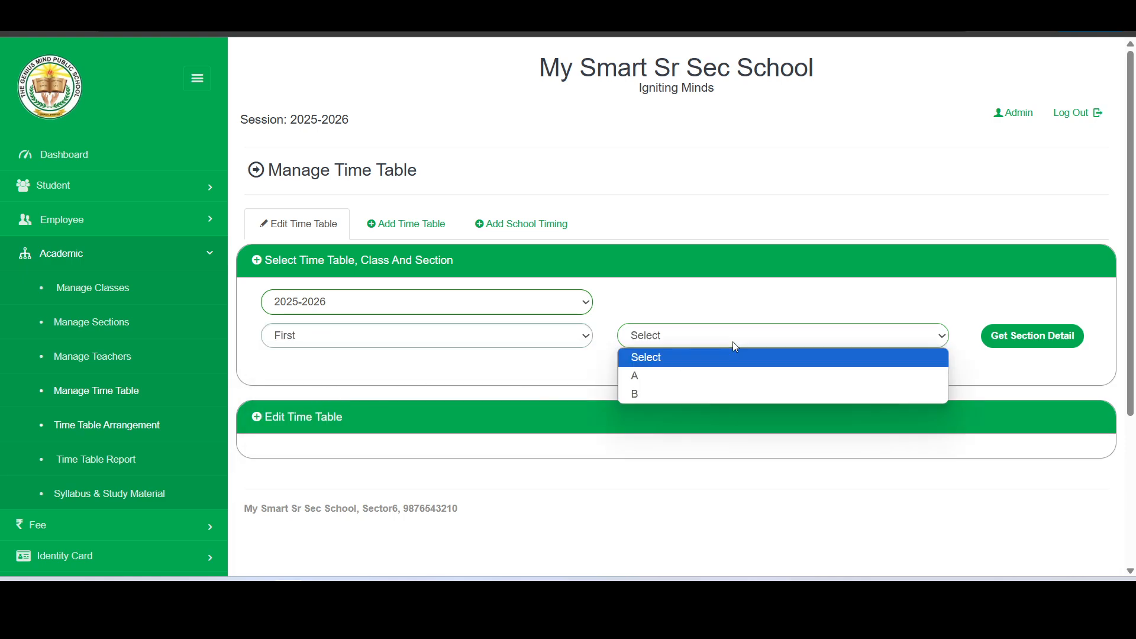
{"action": "left_click", "coordinate": [704, 376]}
{"action": "scroll", "coordinate": [703, 379], "scroll_direction": "down", "scroll_amount": 3}
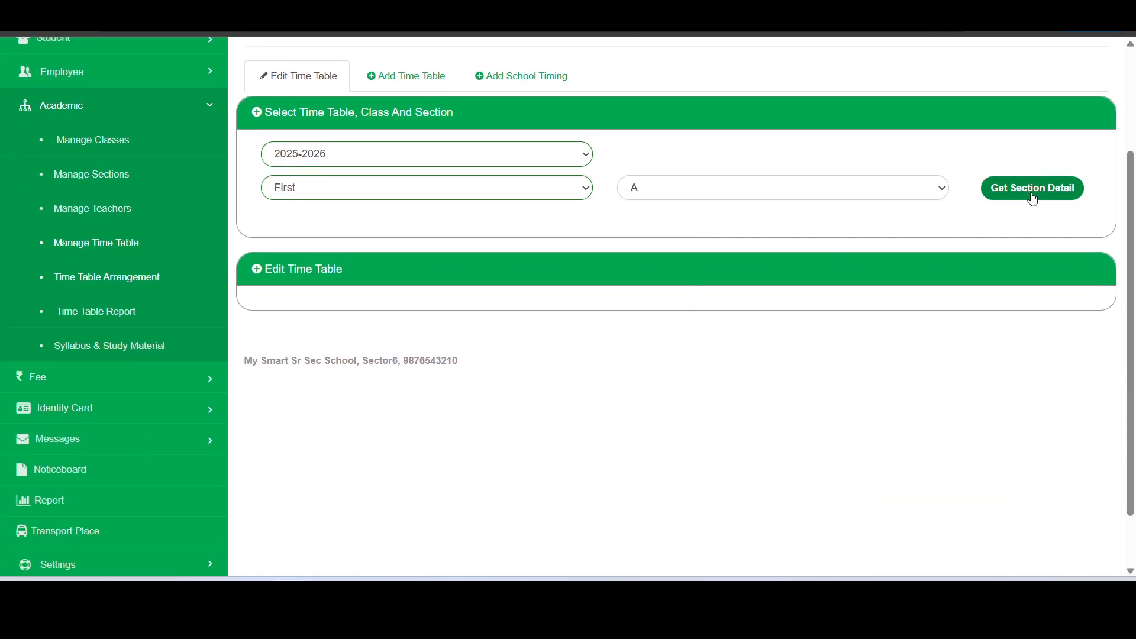
{"action": "left_click", "coordinate": [1032, 197]}
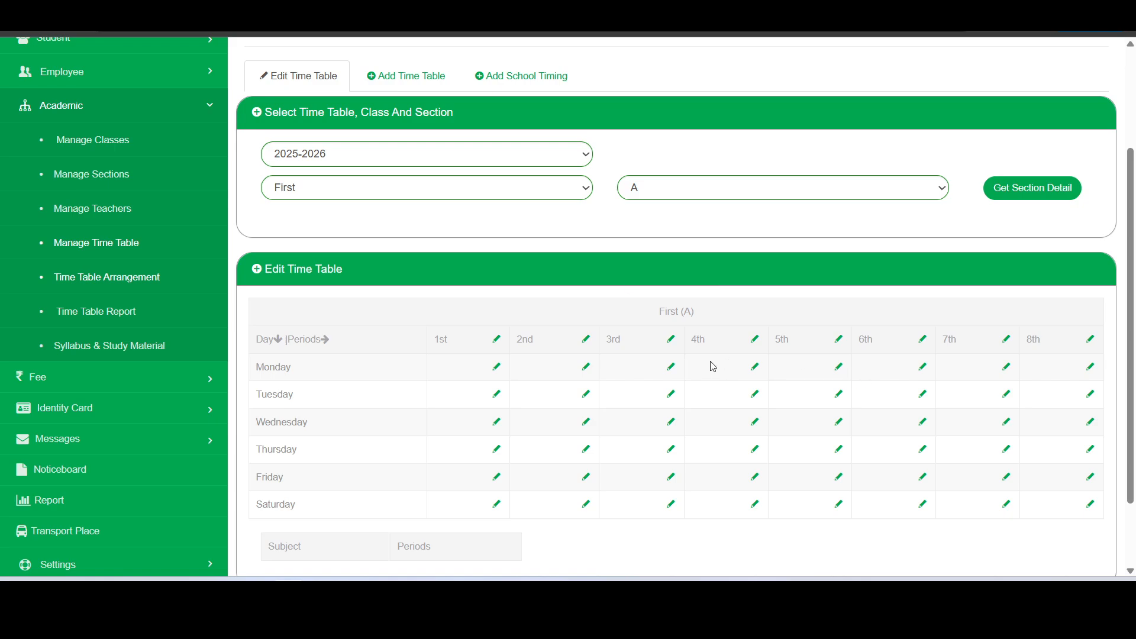
{"action": "scroll", "coordinate": [713, 367], "scroll_direction": "down", "scroll_amount": 2}
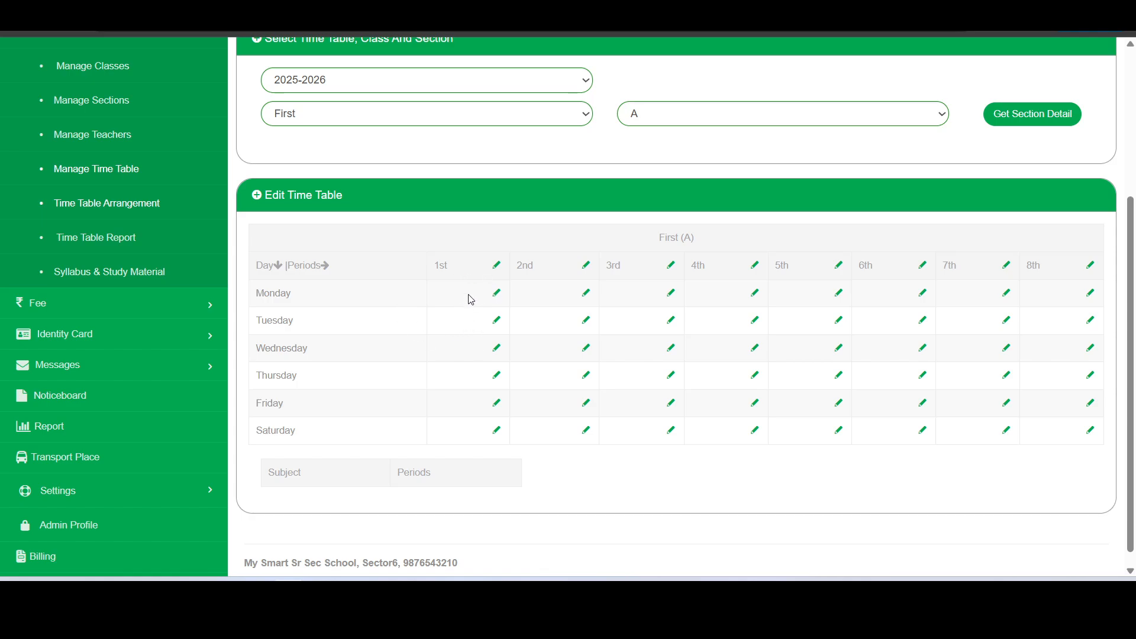
{"action": "left_click", "coordinate": [498, 295]}
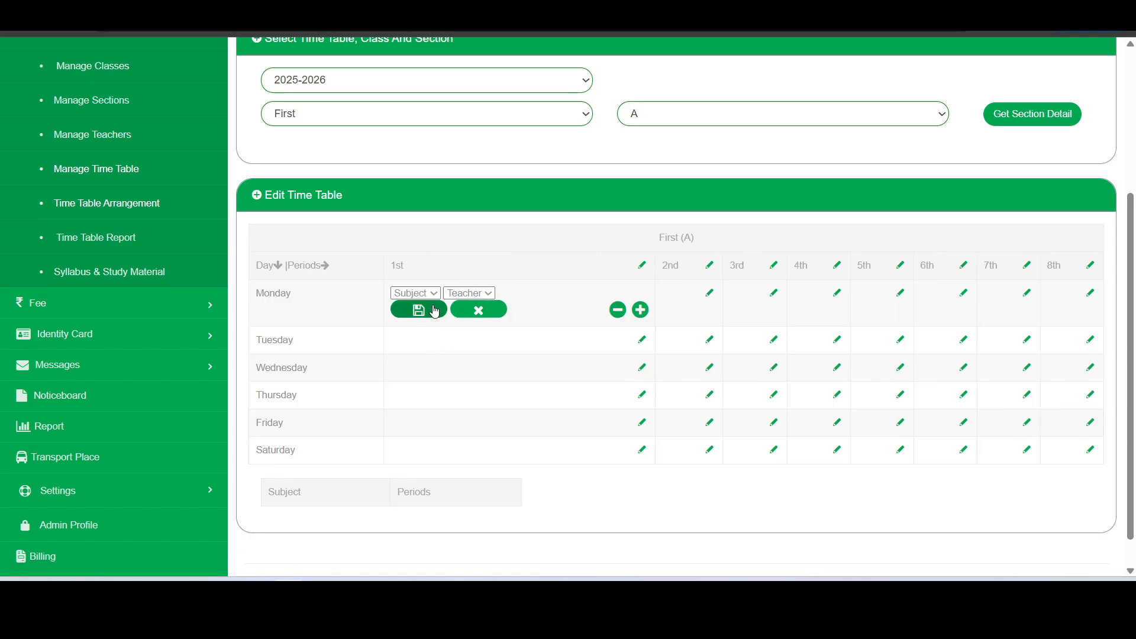
{"action": "left_click", "coordinate": [495, 309]}
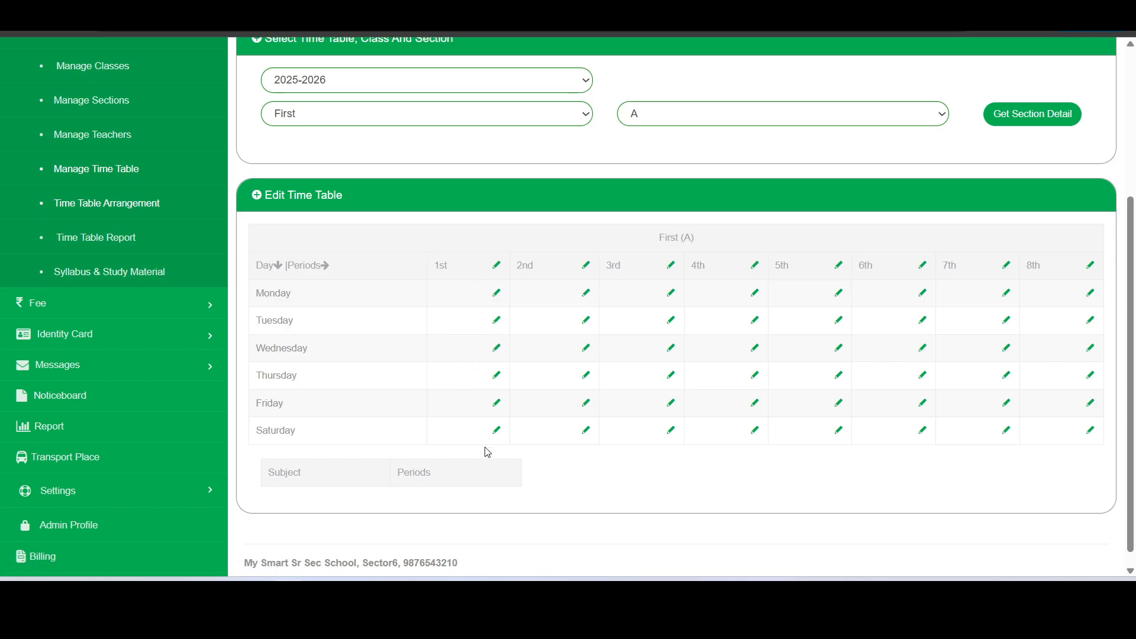
{"action": "double_click", "coordinate": [438, 270]}
{"action": "left_click", "coordinate": [427, 268]}
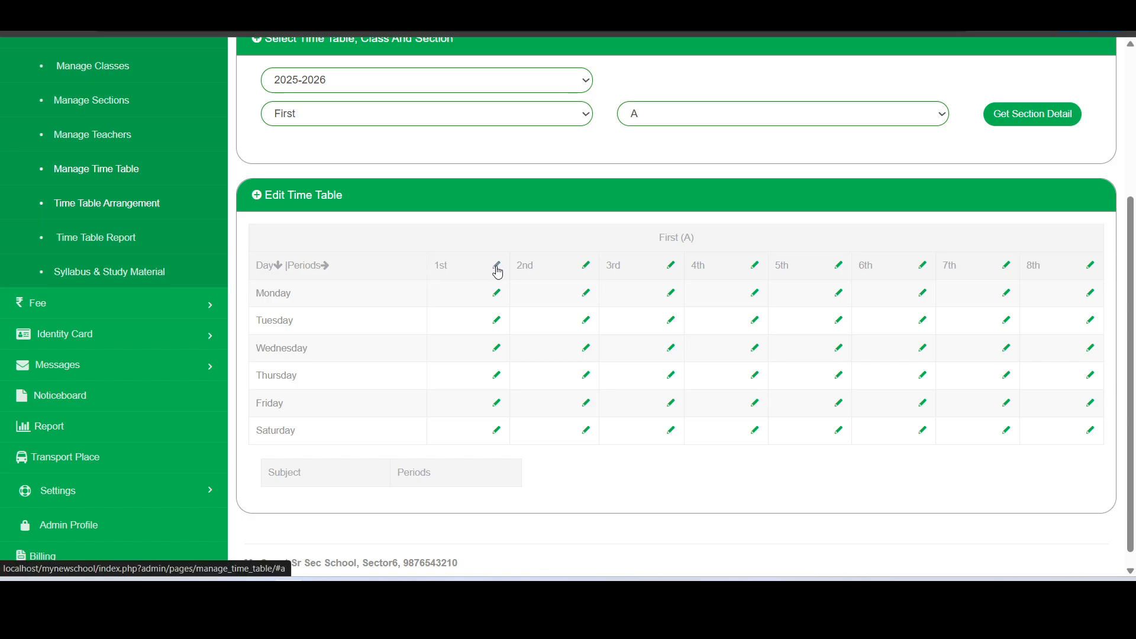
- Assign Eng with the first-listed teacher to the 1st period for all days at once and save it
{"action": "left_click", "coordinate": [498, 267]}
{"action": "left_click", "coordinate": [438, 266]}
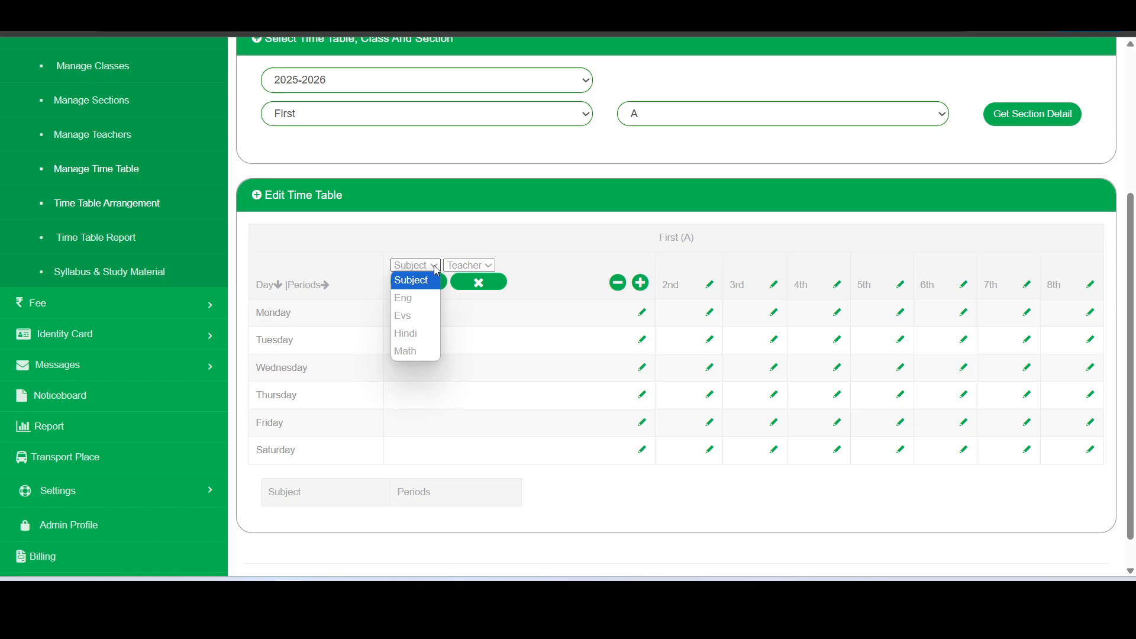
{"action": "left_click", "coordinate": [419, 298]}
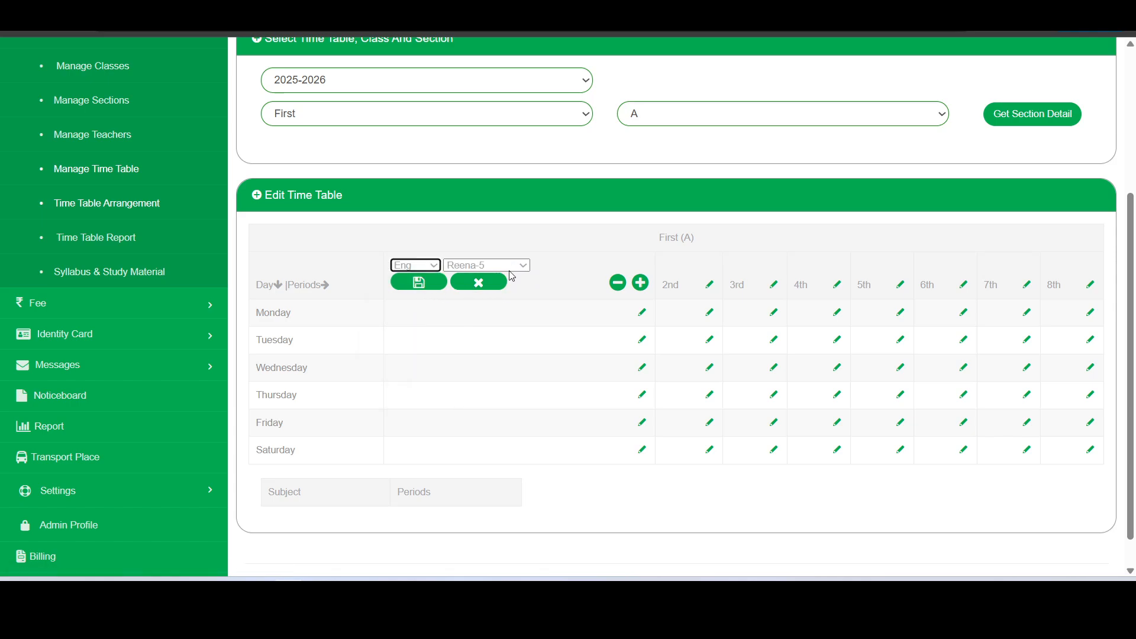
{"action": "left_click", "coordinate": [521, 269]}
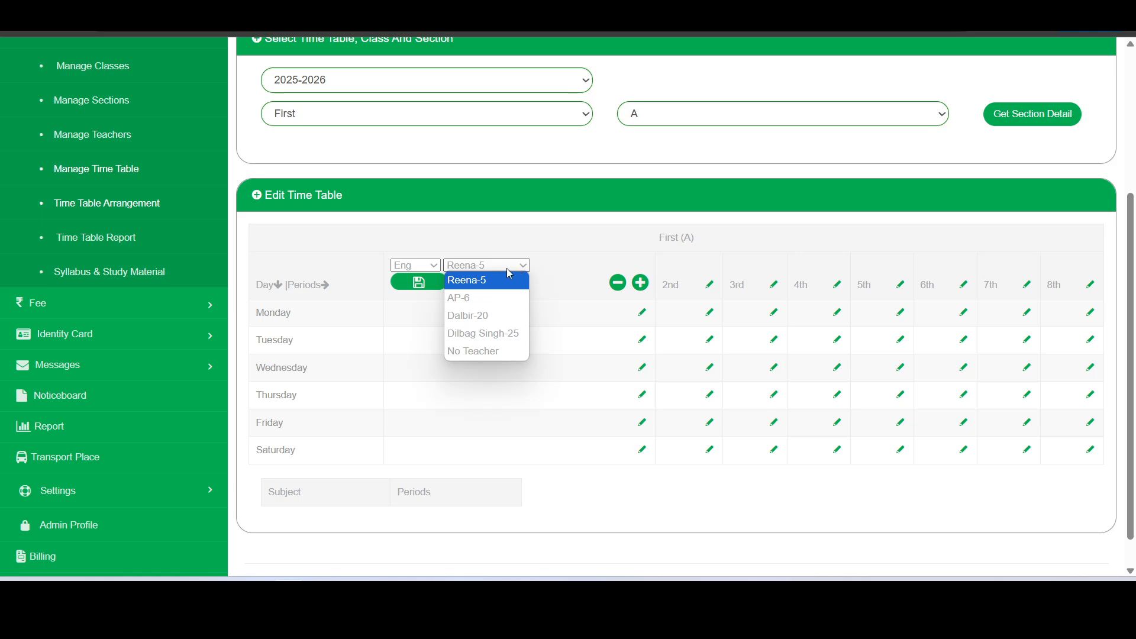
{"action": "left_click", "coordinate": [465, 282]}
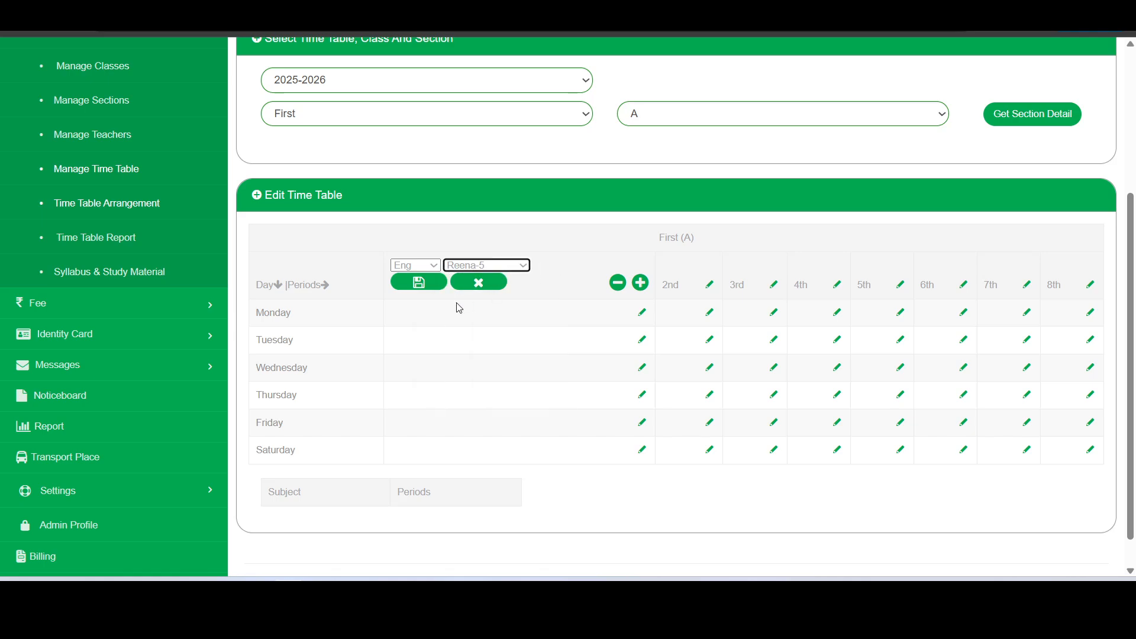
{"action": "left_click", "coordinate": [419, 283]}
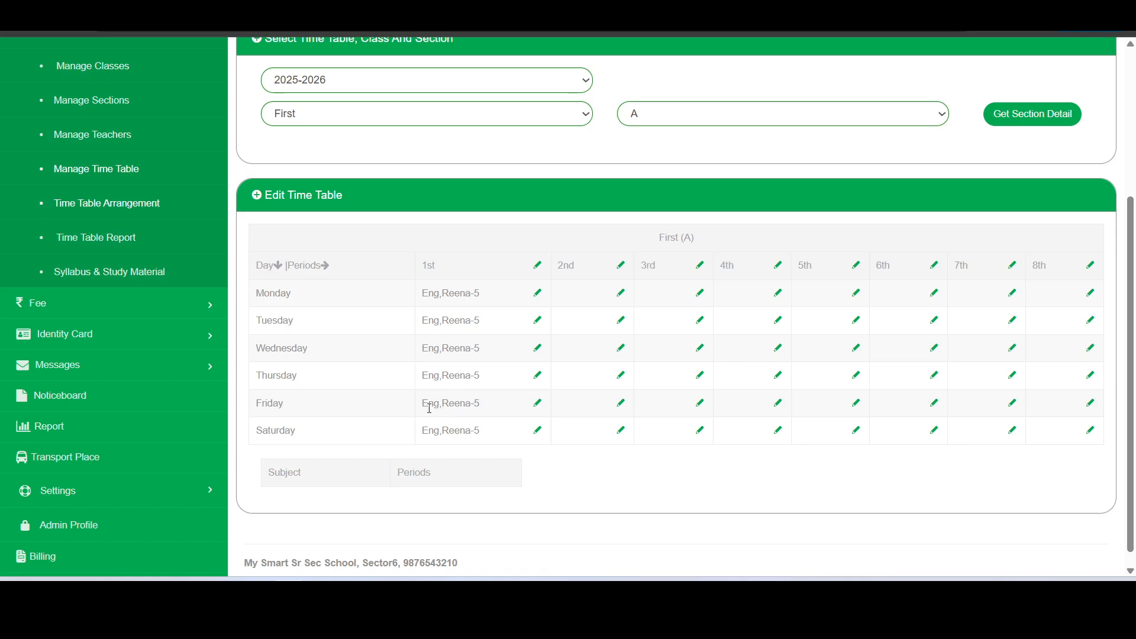
- Change Friday's 1st period to Hindi with the first-listed teacher and save it
{"action": "left_click", "coordinate": [536, 406]}
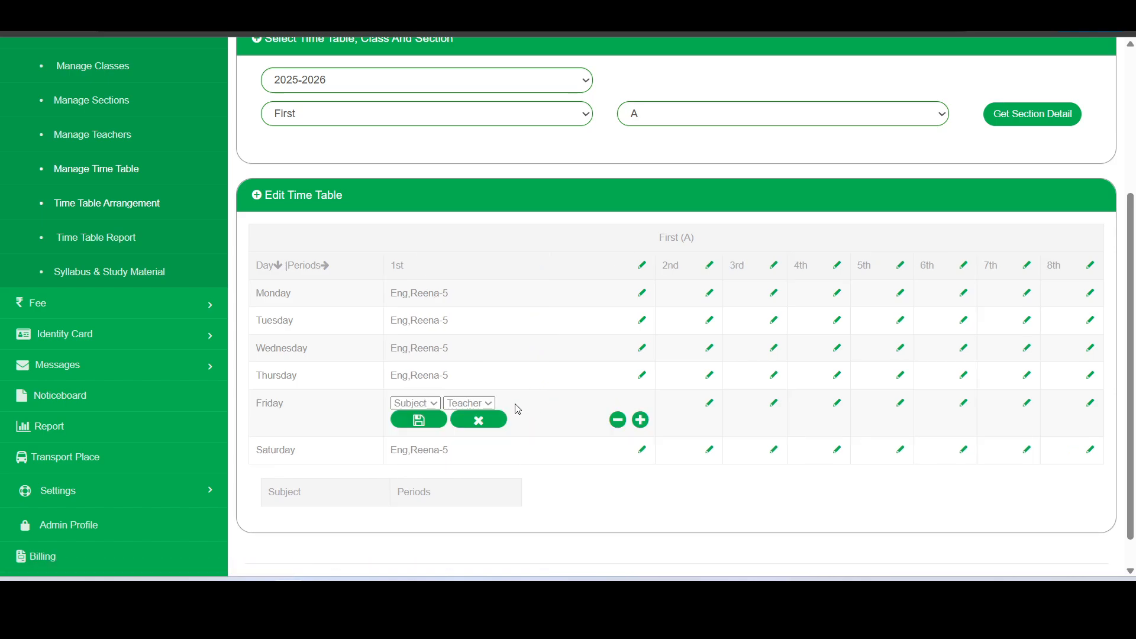
{"action": "left_click", "coordinate": [423, 403]}
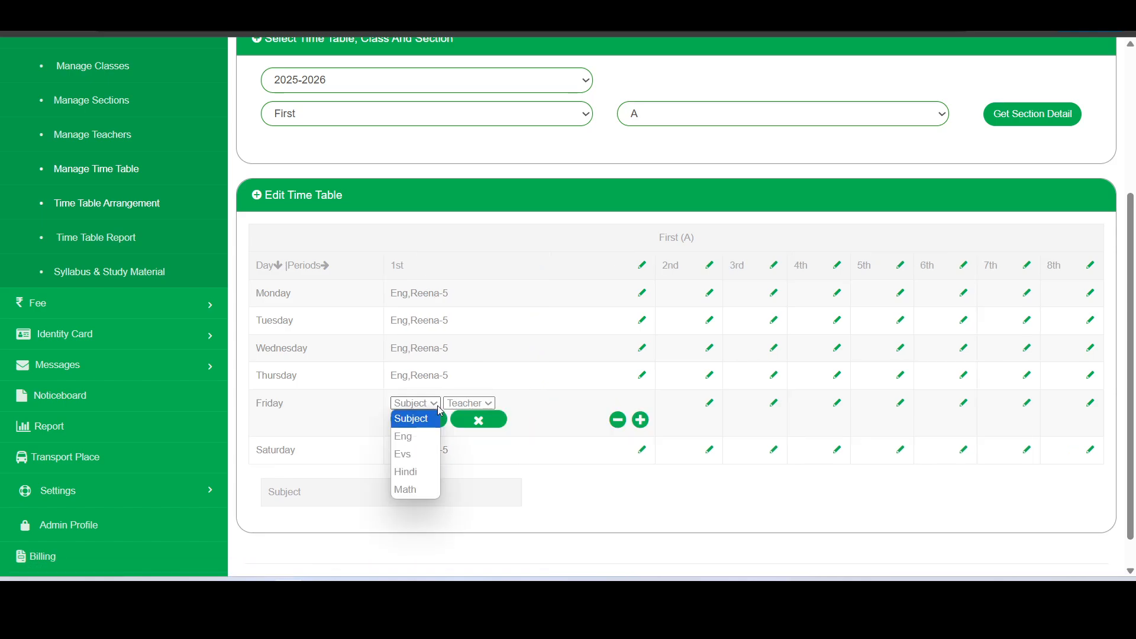
{"action": "left_click", "coordinate": [414, 474]}
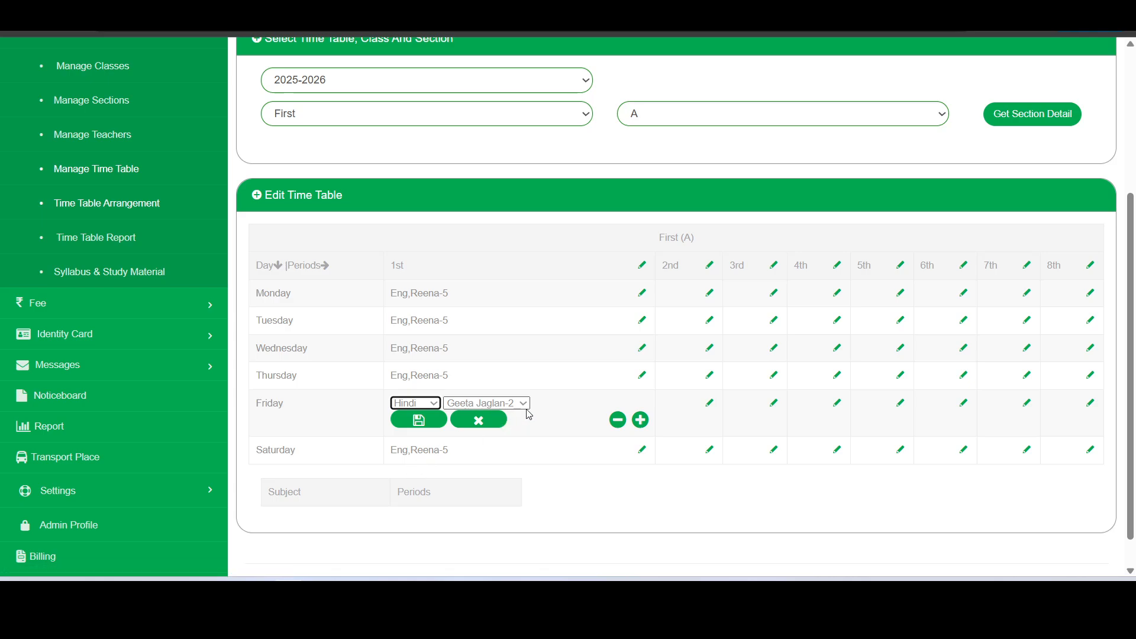
{"action": "left_click", "coordinate": [524, 404]}
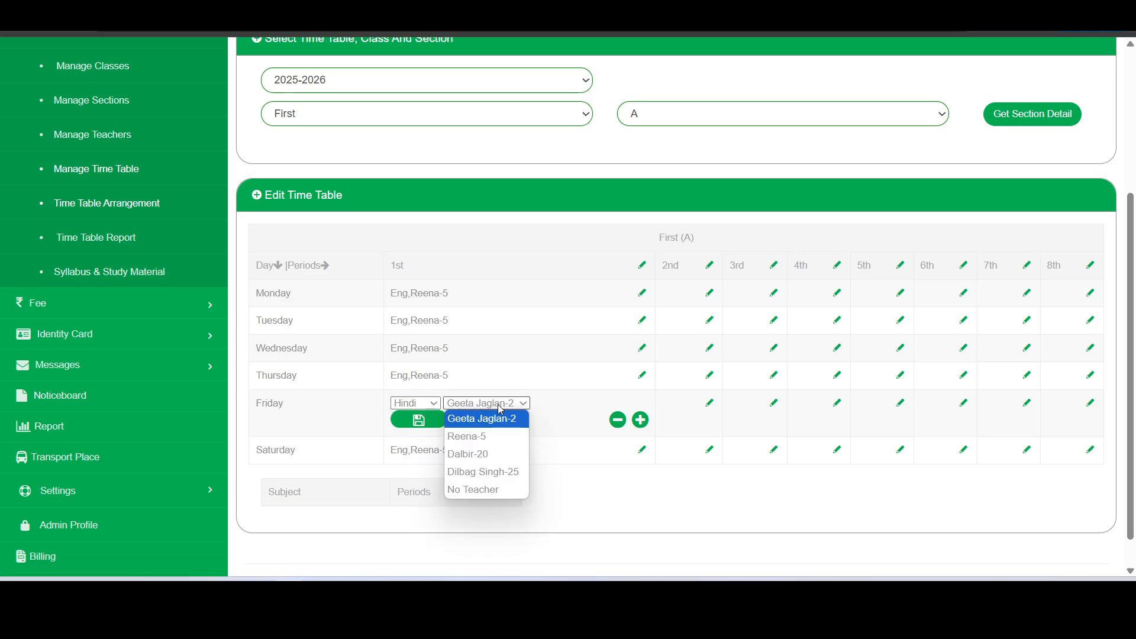
{"action": "left_click", "coordinate": [484, 419]}
{"action": "left_click", "coordinate": [419, 421]}
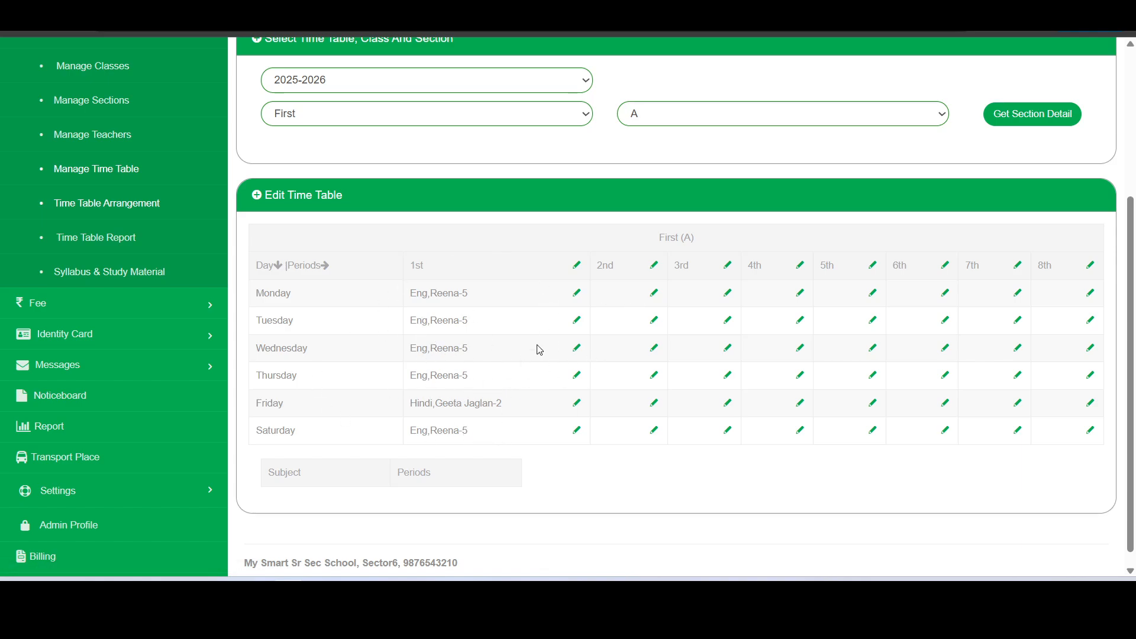
- Assign Math with the second-listed teacher to the 2nd period for all days at once and save it
{"action": "left_click", "coordinate": [653, 266]}
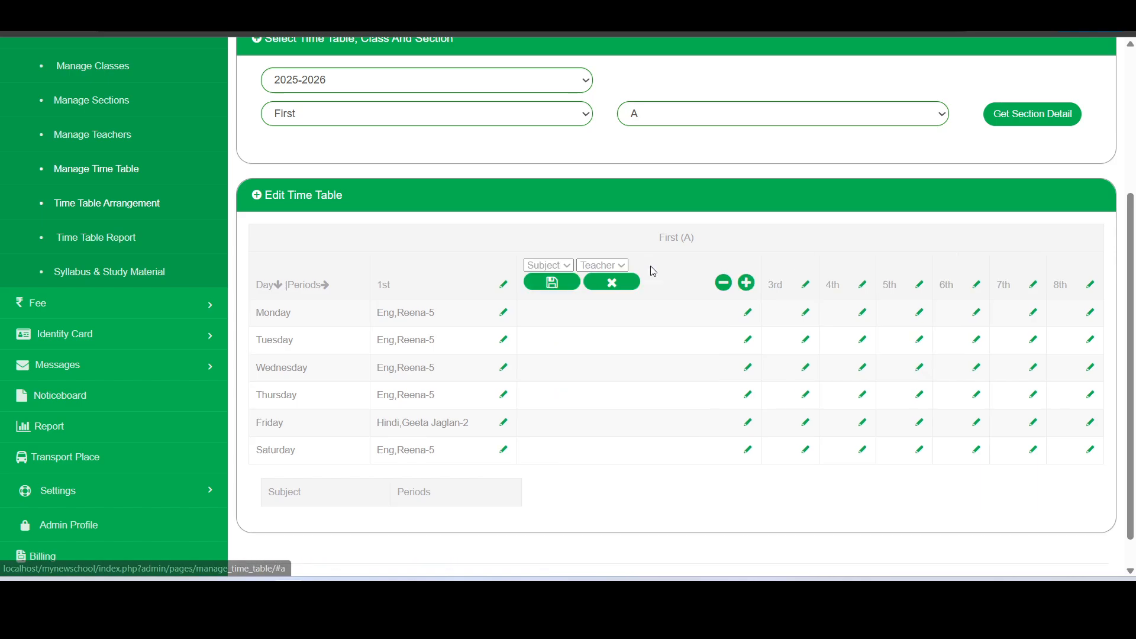
{"action": "left_click", "coordinate": [567, 267]}
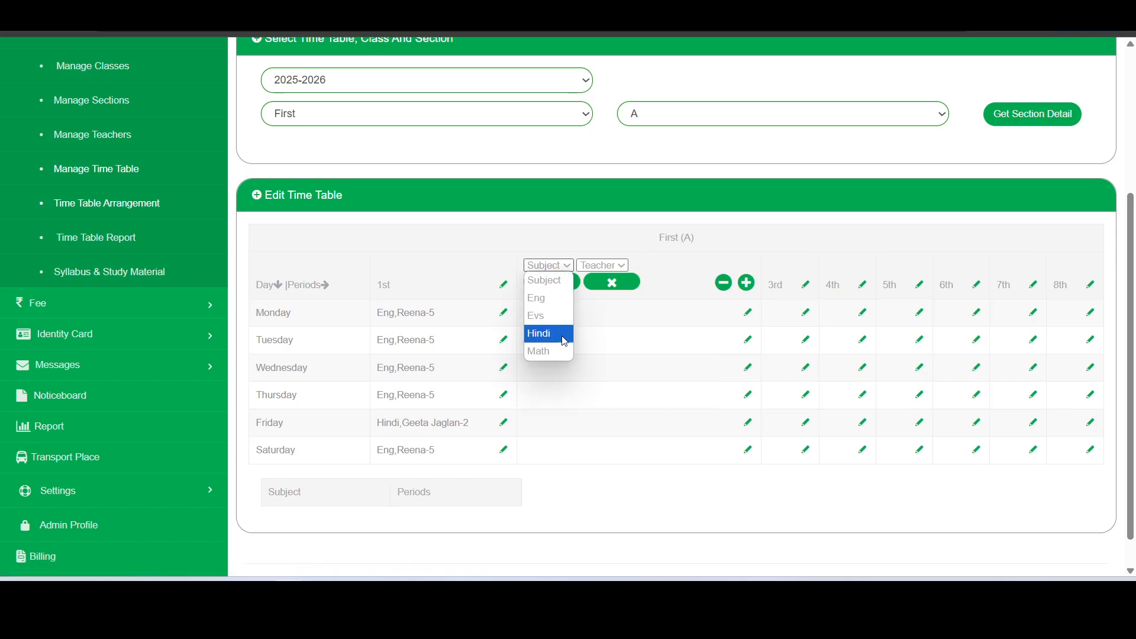
{"action": "left_click", "coordinate": [550, 352]}
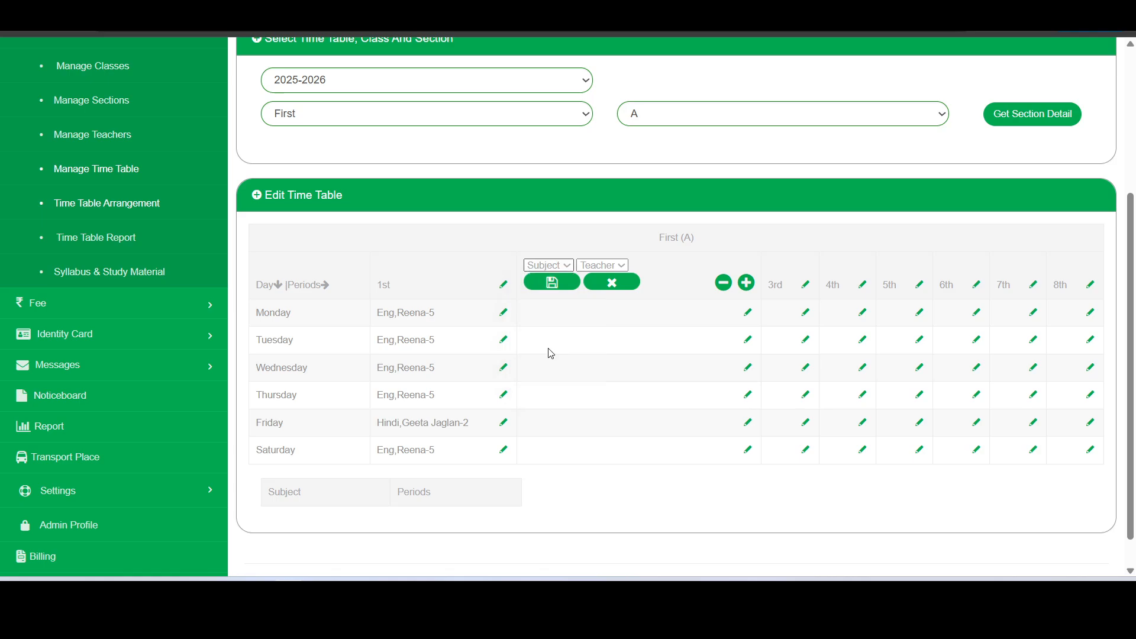
{"action": "left_click", "coordinate": [639, 270]}
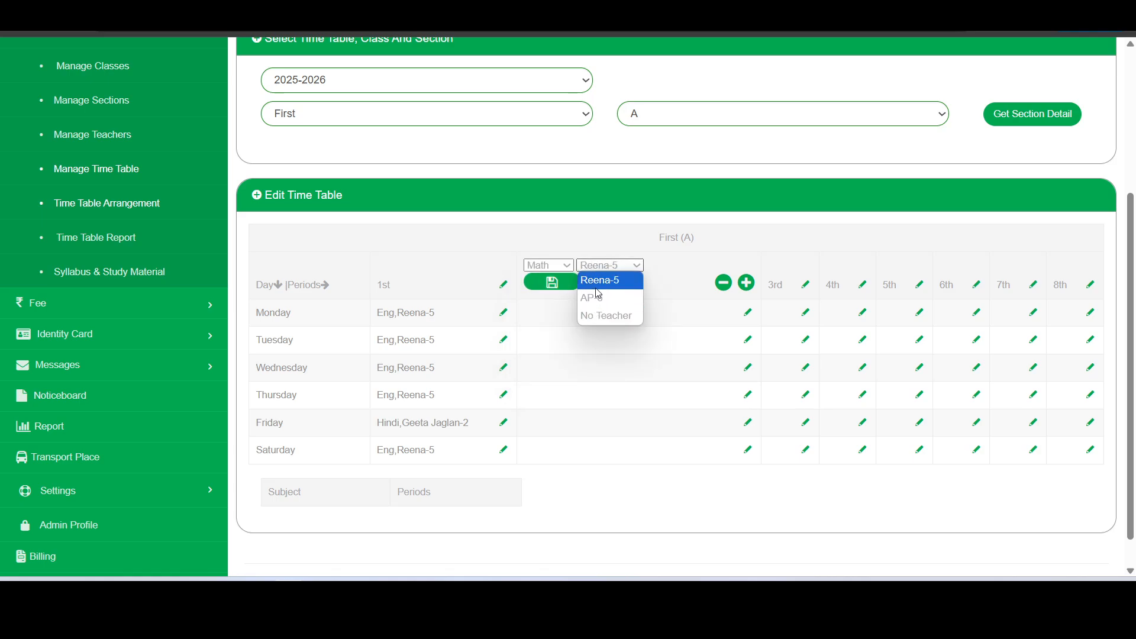
{"action": "left_click", "coordinate": [595, 300]}
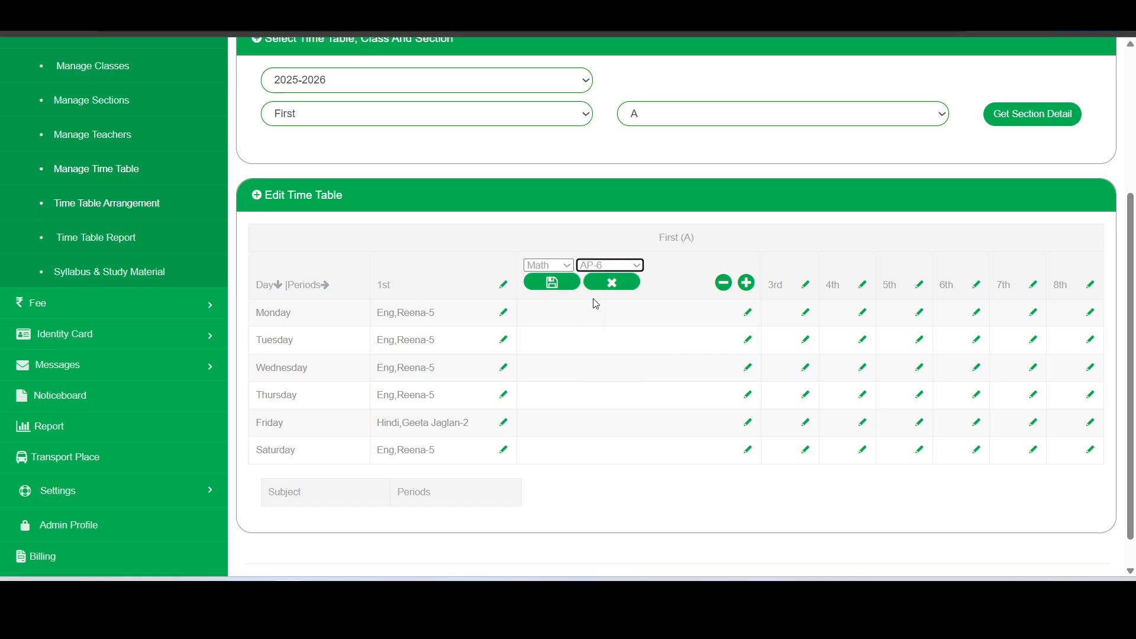
{"action": "left_click", "coordinate": [552, 283]}
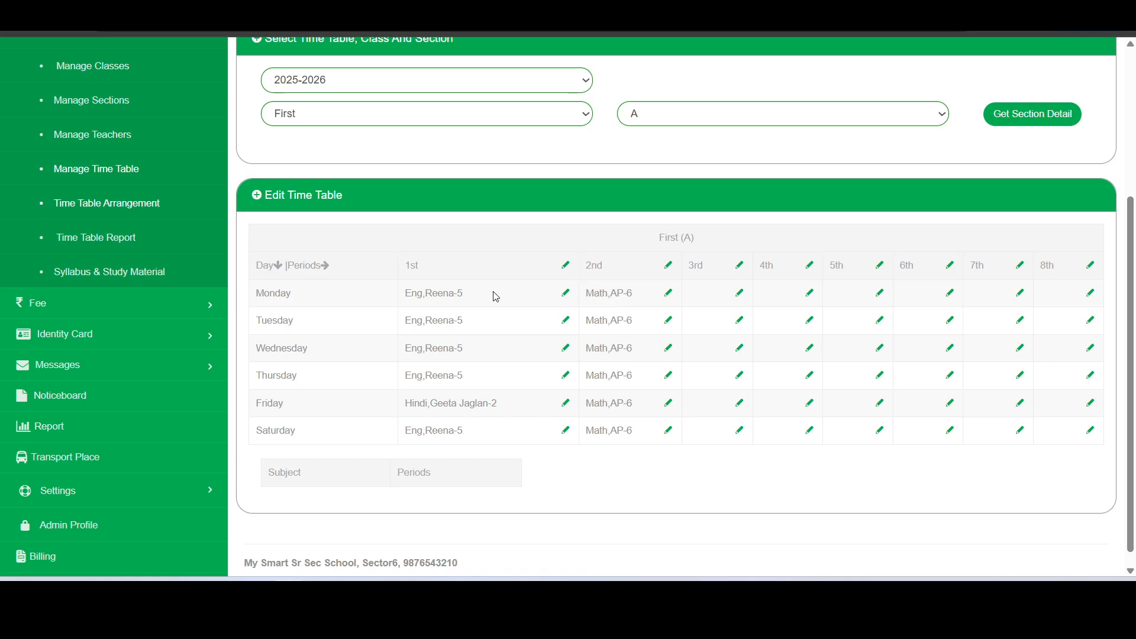
- Open section B of class First for editing in the section management page
{"action": "scroll", "coordinate": [368, 203], "scroll_direction": "up", "scroll_amount": 1}
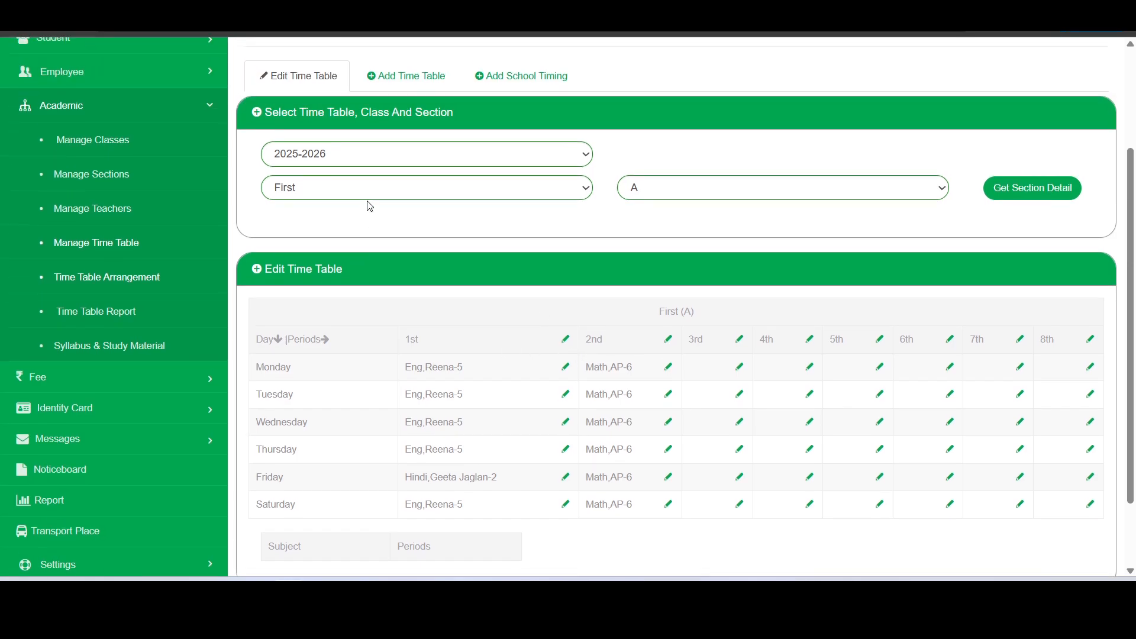
{"action": "left_click", "coordinate": [121, 183]}
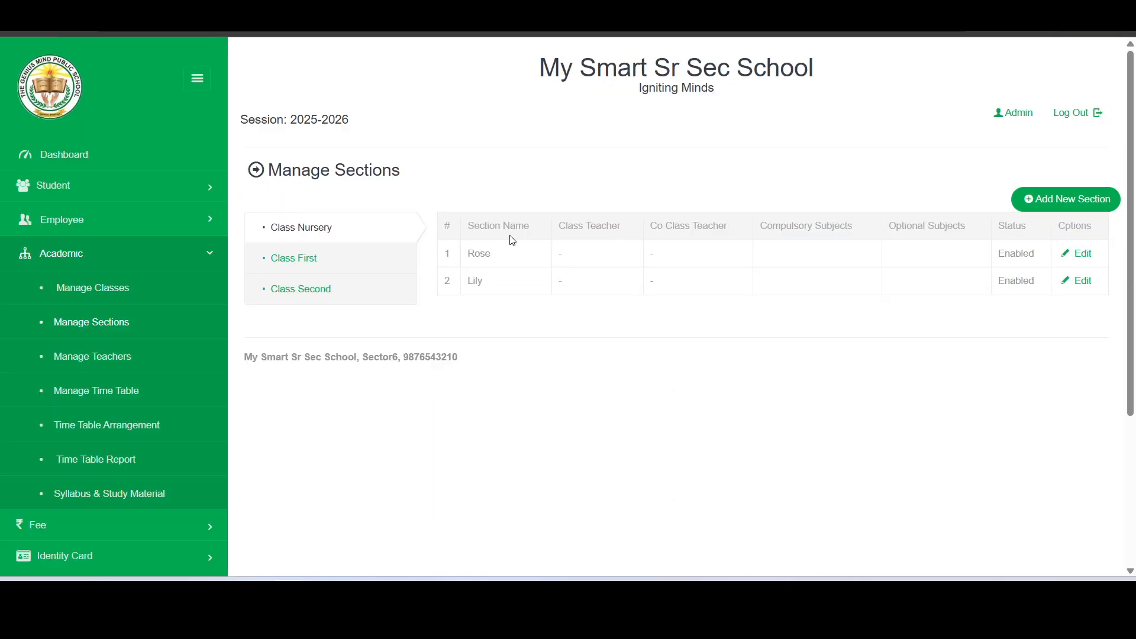
{"action": "left_click", "coordinate": [316, 262]}
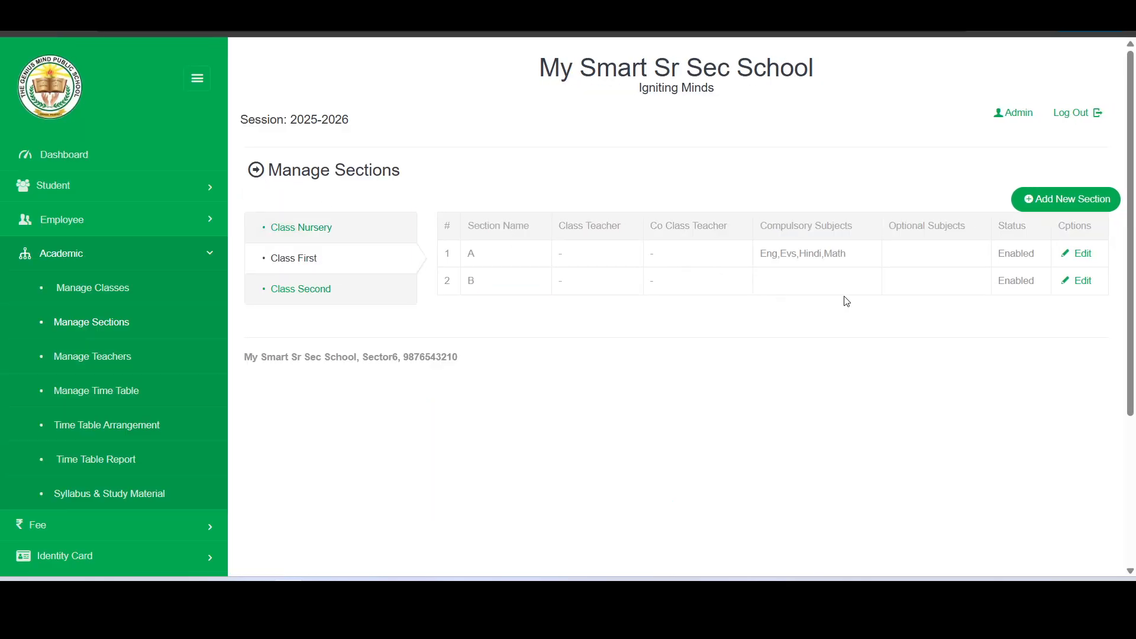
{"action": "left_click", "coordinate": [1081, 281]}
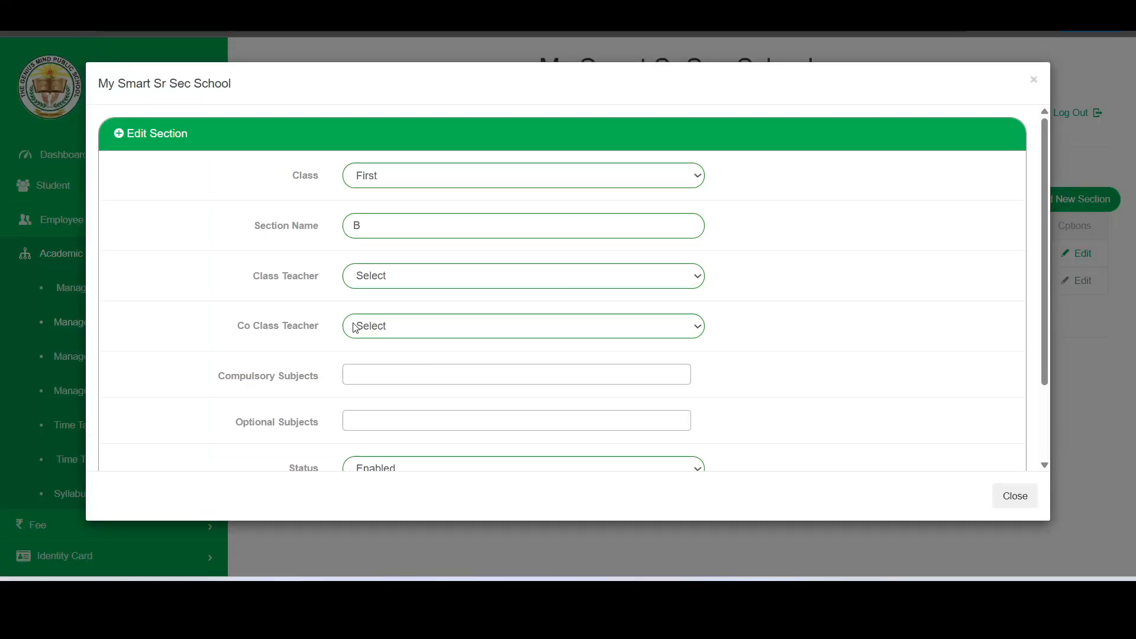
- Set section B's compulsory subjects to English, EVS, Hindi and Mathamatics, and update the section
{"action": "scroll", "coordinate": [382, 357], "scroll_direction": "down", "scroll_amount": 2}
{"action": "left_click", "coordinate": [414, 305]}
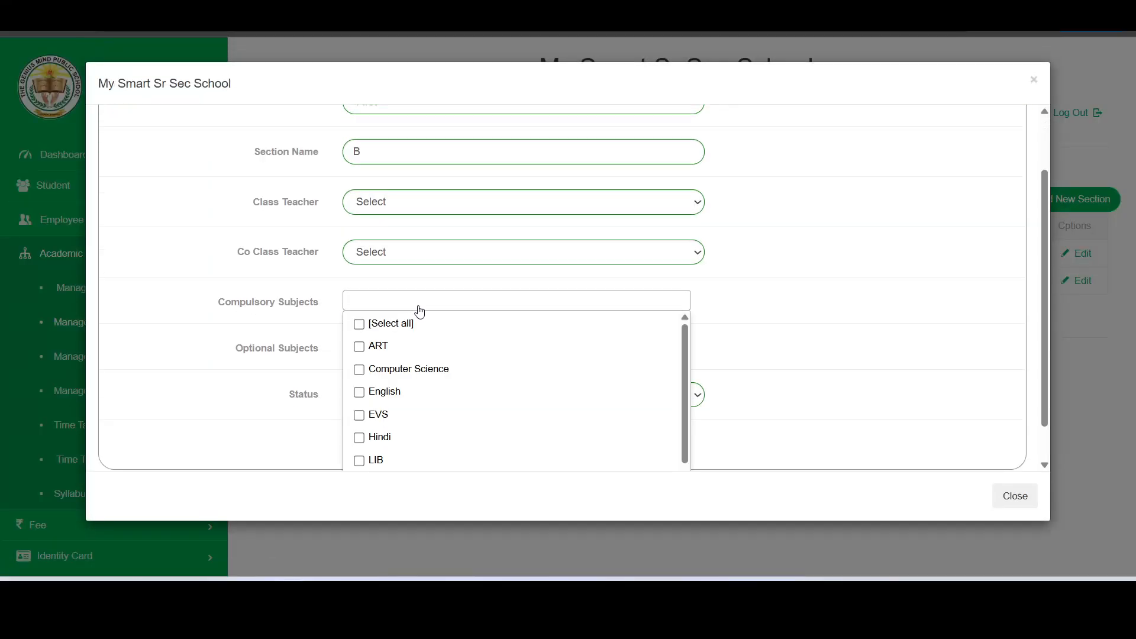
{"action": "scroll", "coordinate": [403, 388], "scroll_direction": "down", "scroll_amount": 1}
{"action": "left_click", "coordinate": [383, 336]}
{"action": "left_click", "coordinate": [381, 359]}
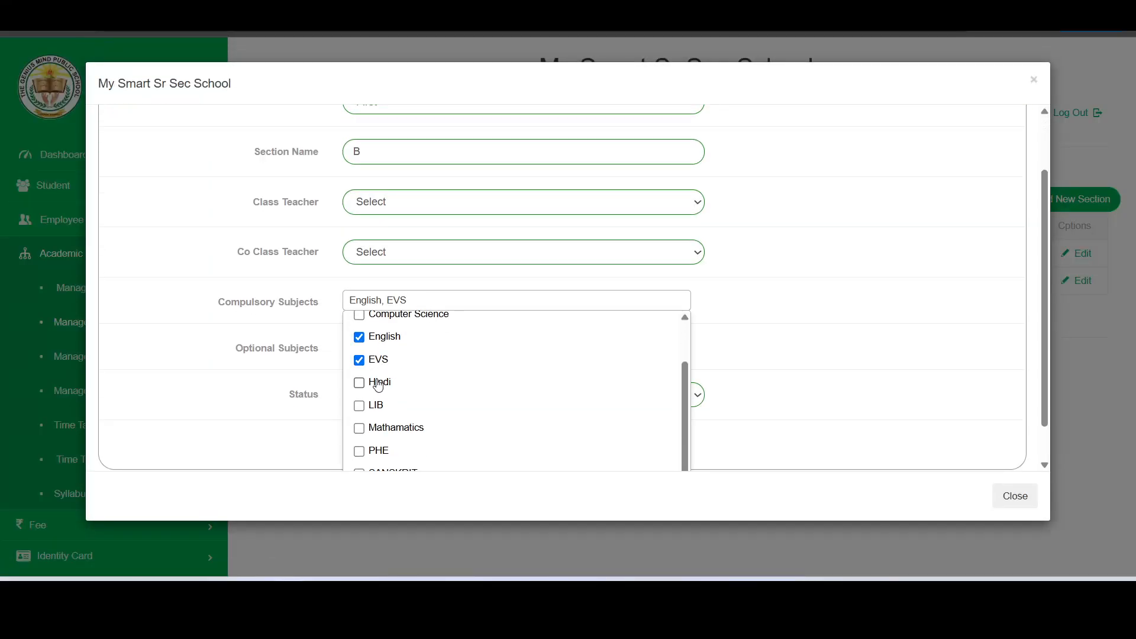
{"action": "left_click", "coordinate": [380, 382]}
{"action": "left_click", "coordinate": [382, 426]}
{"action": "left_click", "coordinate": [301, 431]}
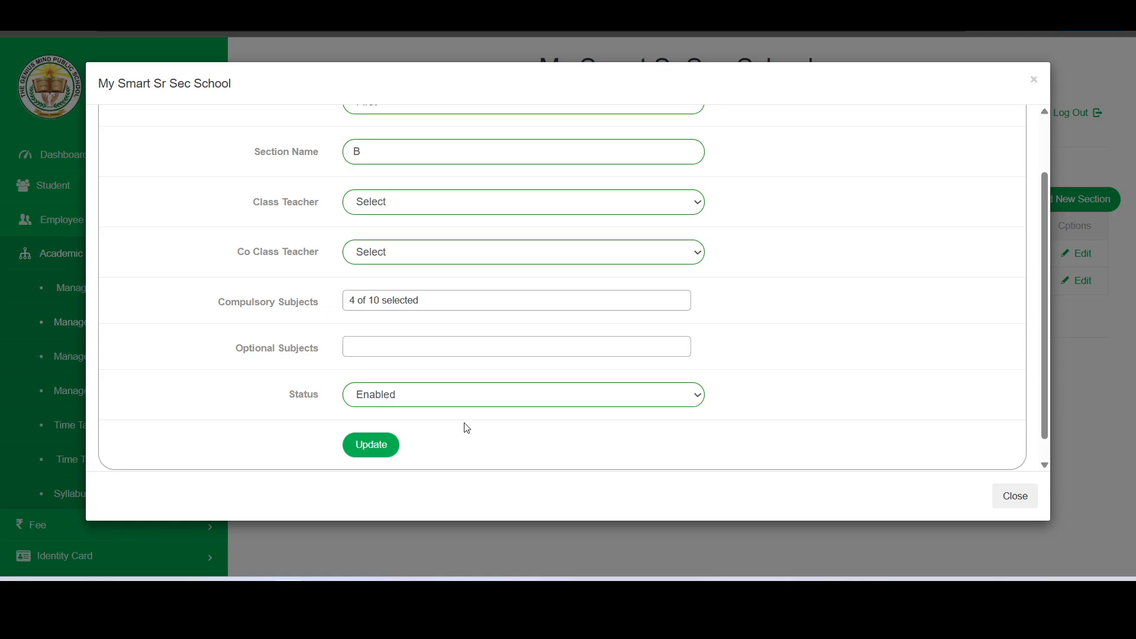
{"action": "left_click", "coordinate": [371, 445]}
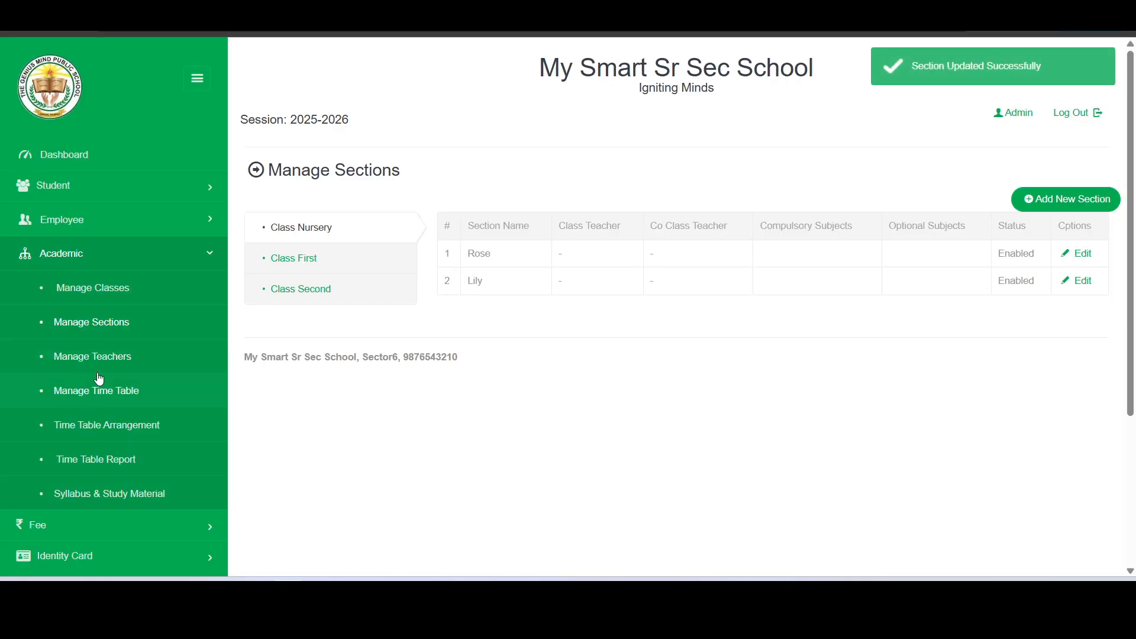
- Load the 2025-2026 time table of class First, section B, for editing
{"action": "left_click", "coordinate": [101, 367]}
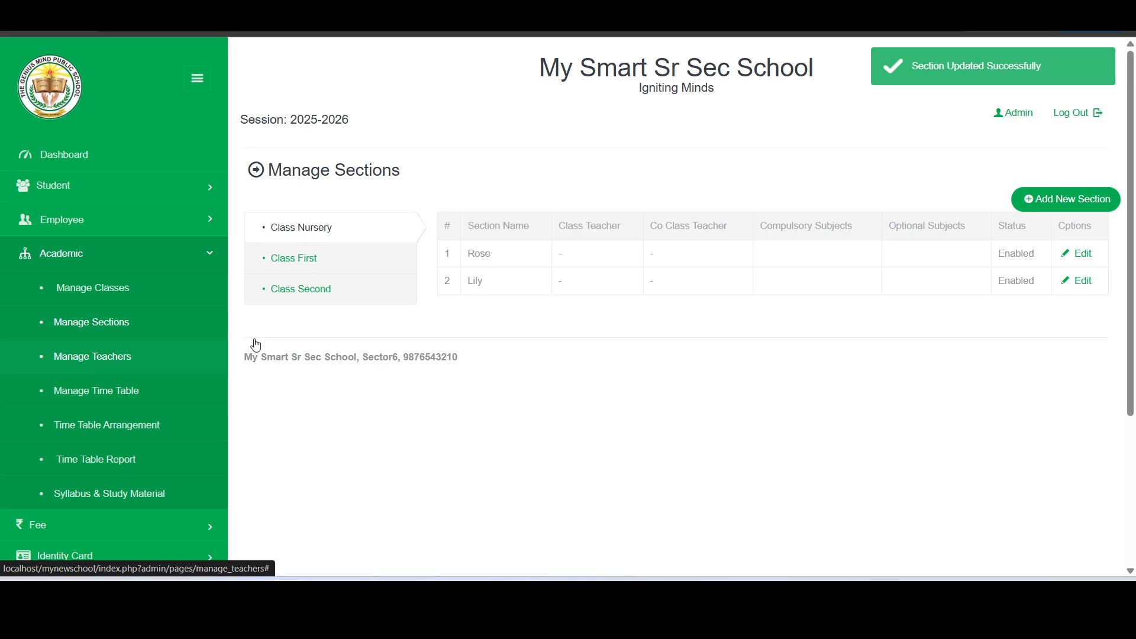
{"action": "left_click", "coordinate": [105, 393]}
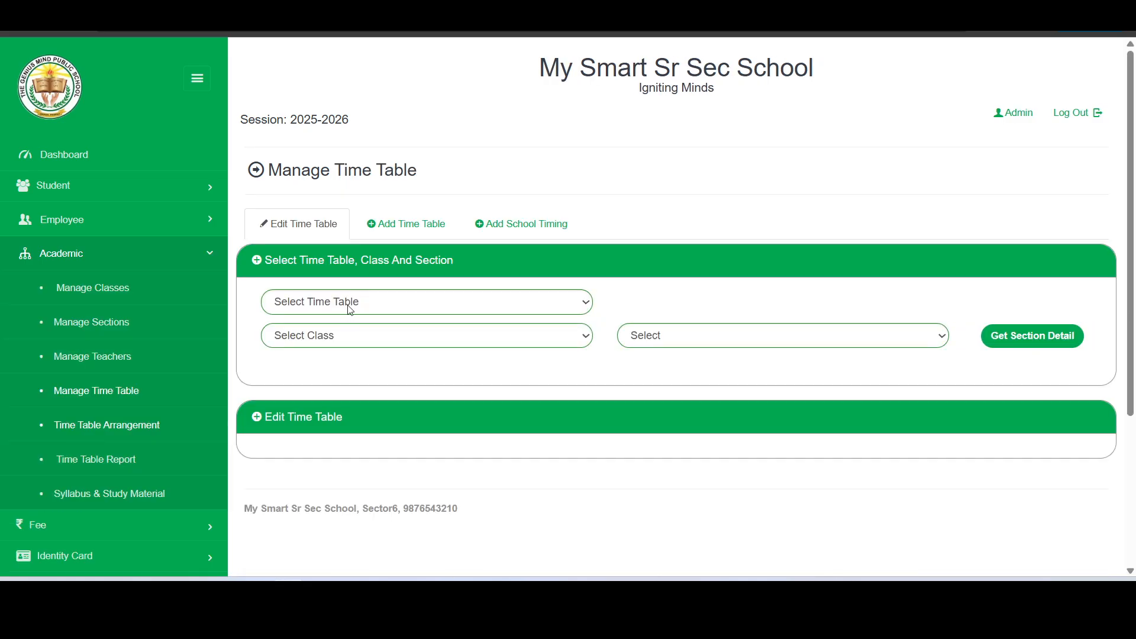
{"action": "left_click", "coordinate": [350, 303]}
{"action": "left_click", "coordinate": [333, 346]}
{"action": "left_click", "coordinate": [365, 337]}
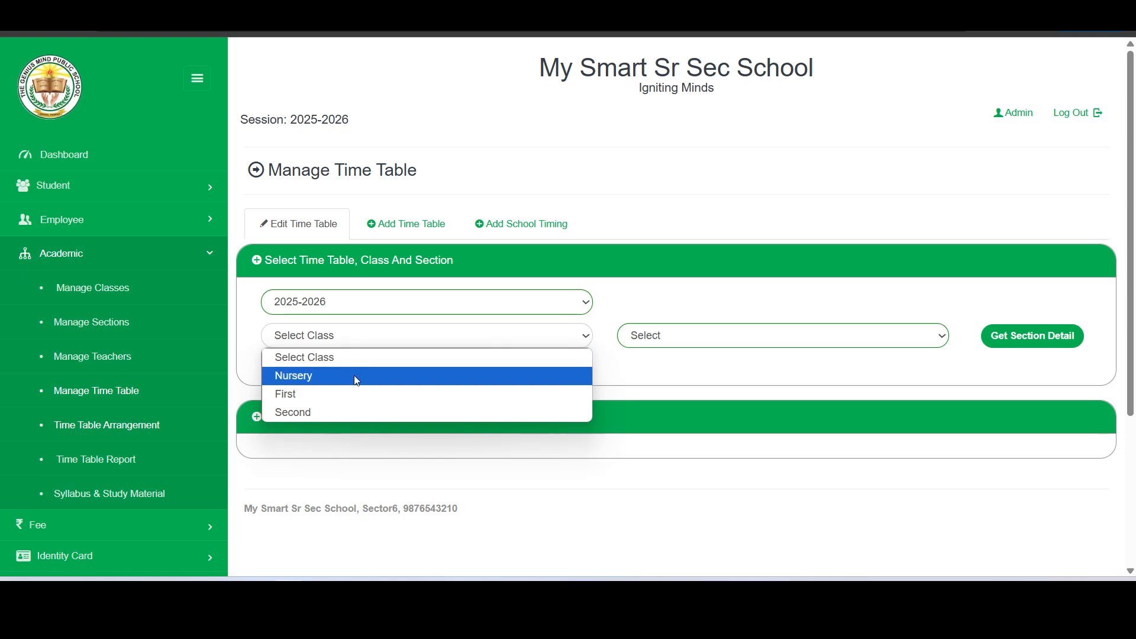
{"action": "left_click", "coordinate": [340, 393]}
{"action": "left_click", "coordinate": [681, 335]}
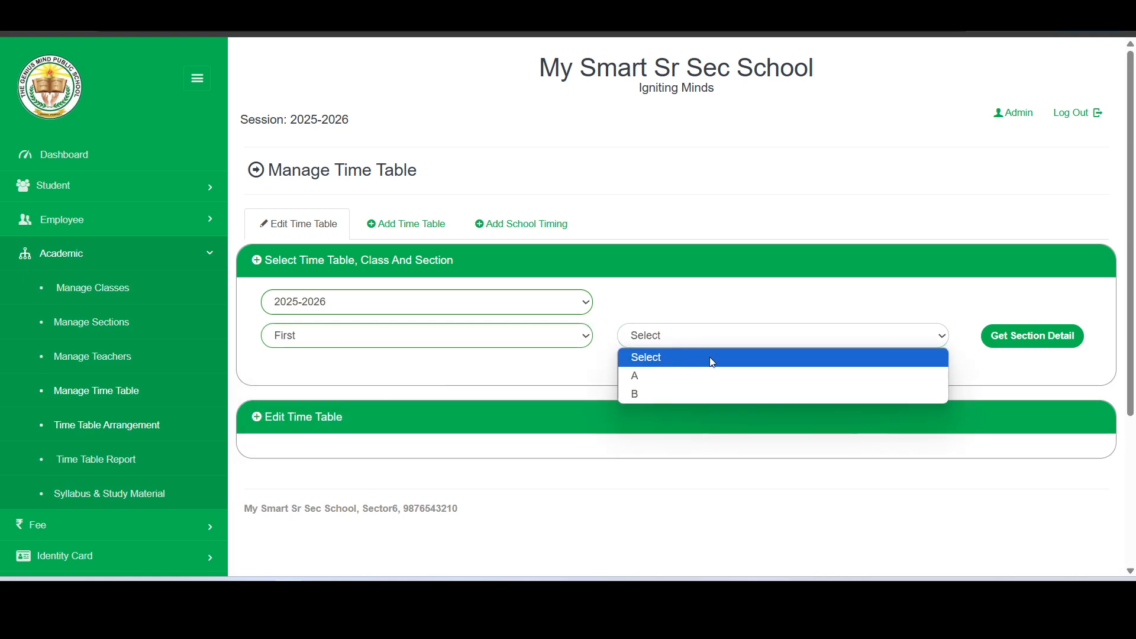
{"action": "left_click", "coordinate": [690, 395]}
{"action": "left_click", "coordinate": [1041, 337]}
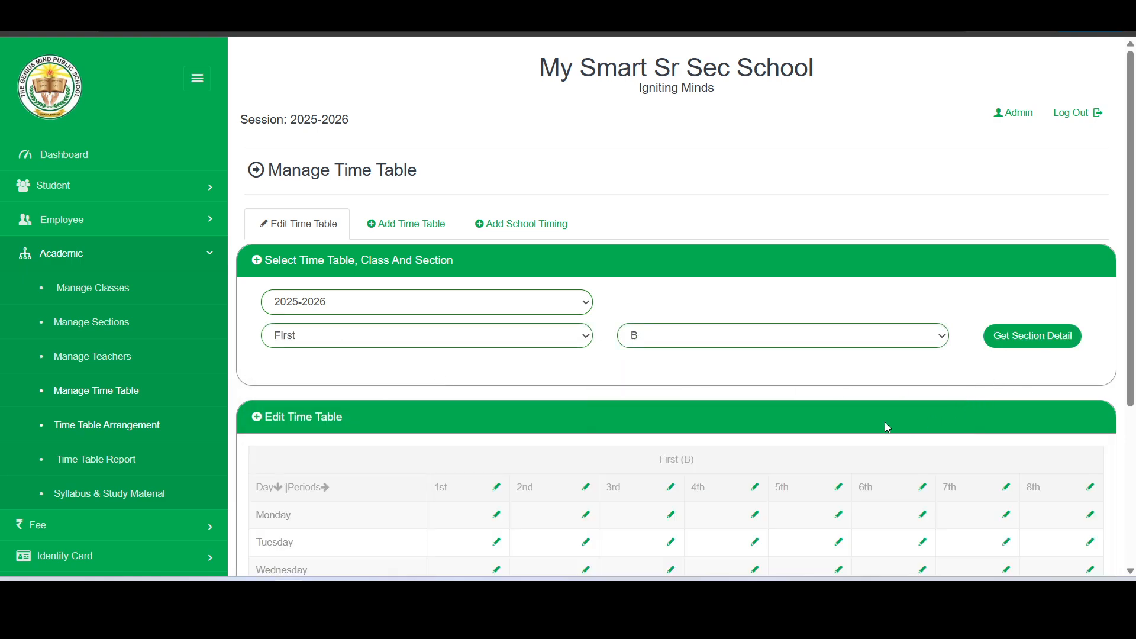
{"action": "scroll", "coordinate": [570, 375], "scroll_direction": "down", "scroll_amount": 2}
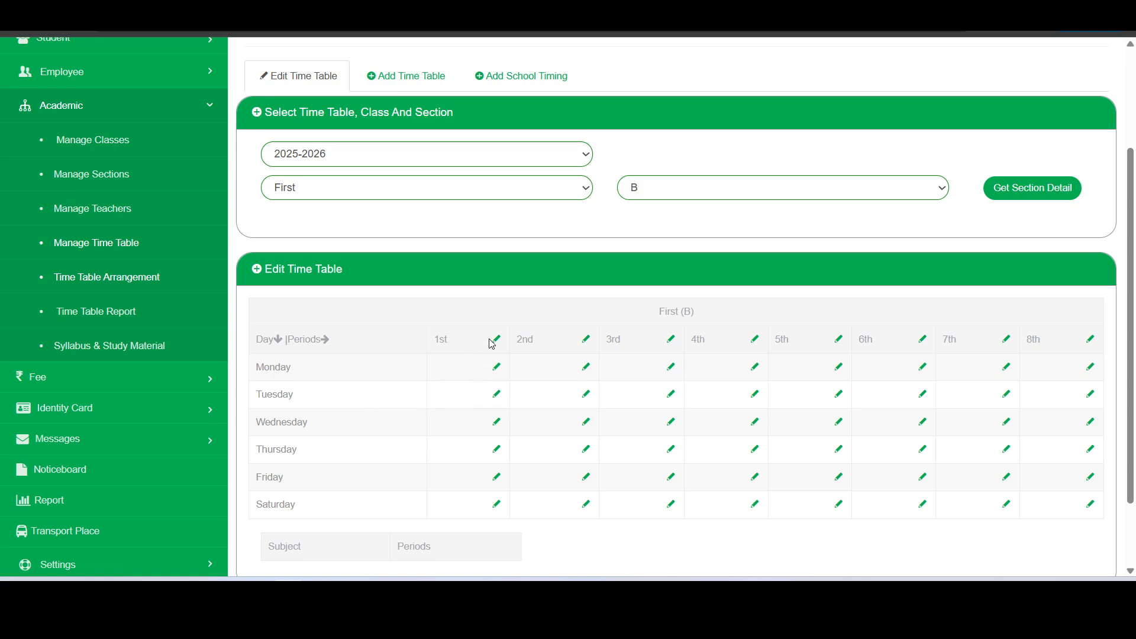
{"action": "left_click", "coordinate": [497, 371]}
{"action": "left_click", "coordinate": [435, 373]}
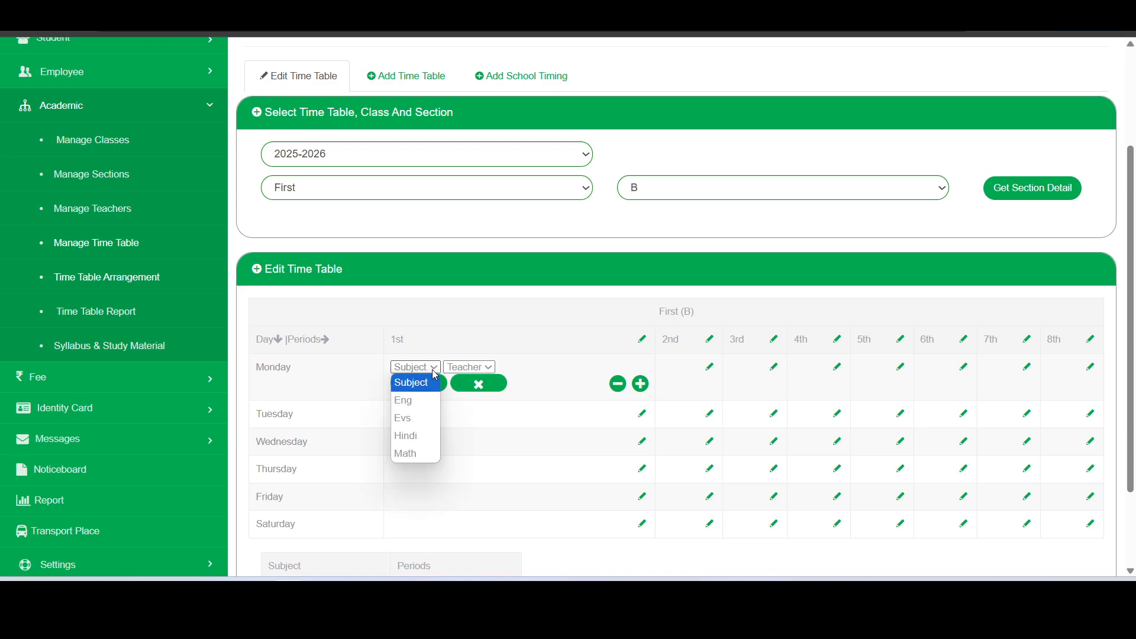
{"action": "left_click", "coordinate": [431, 398]}
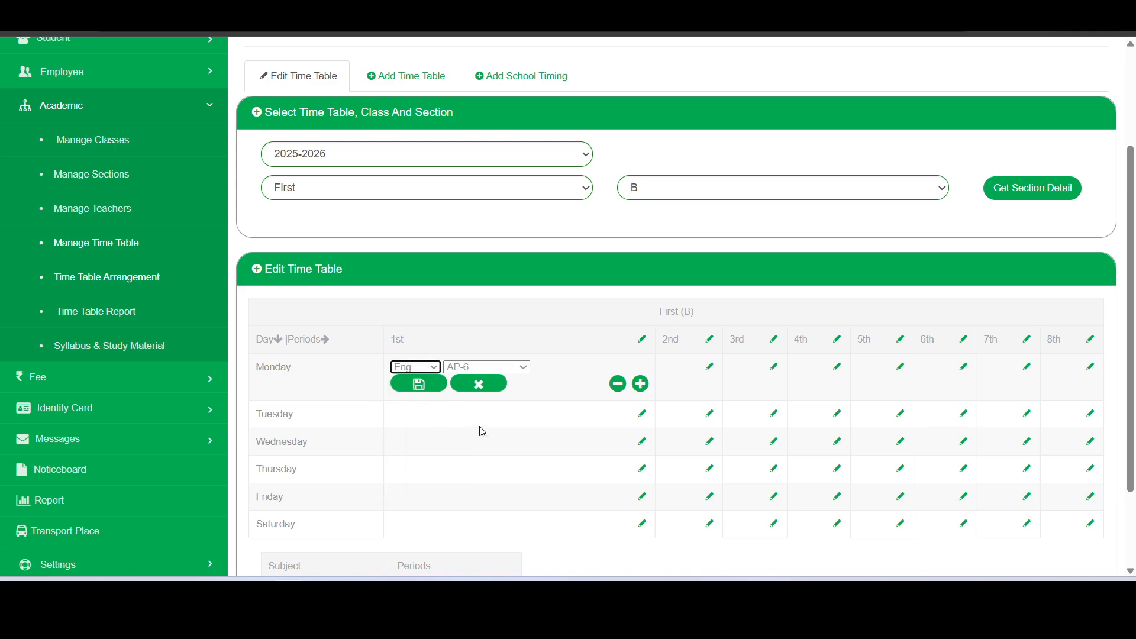
{"action": "left_click", "coordinate": [526, 368]}
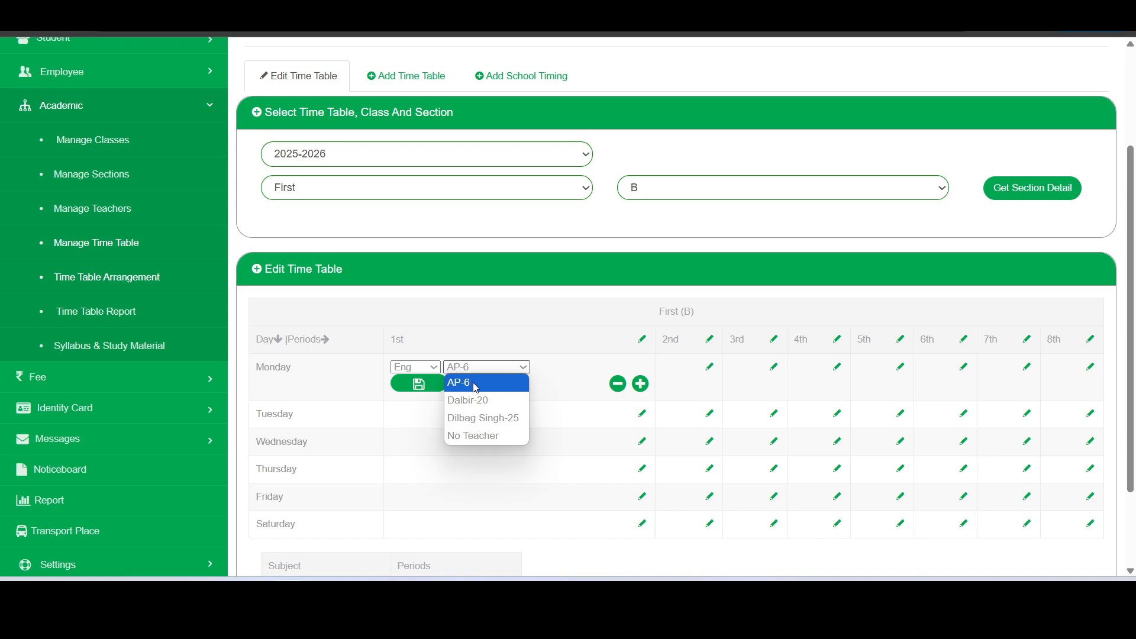
- Load section A's time table and check the subject and teacher in Monday's 1st period
{"action": "left_click", "coordinate": [721, 194]}
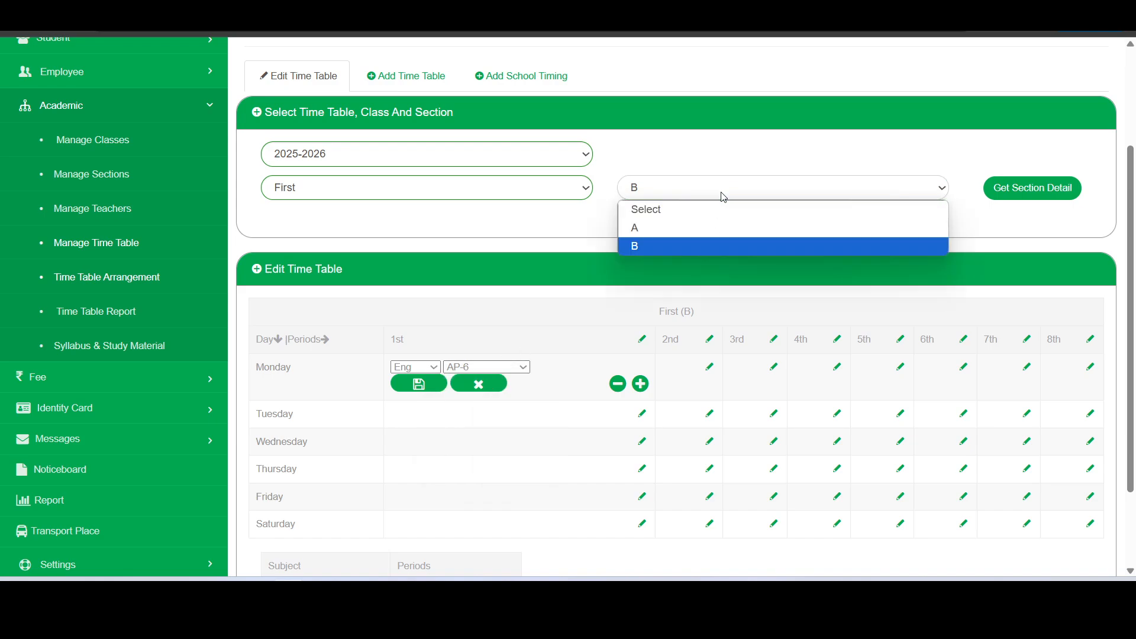
{"action": "left_click", "coordinate": [679, 230]}
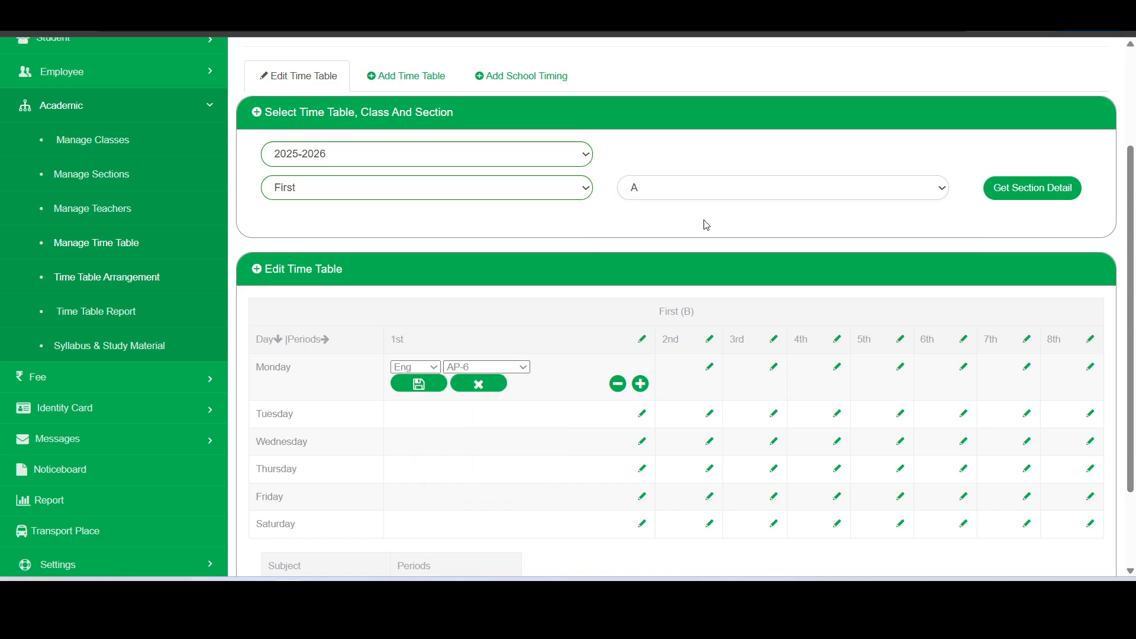
{"action": "left_click", "coordinate": [1040, 194]}
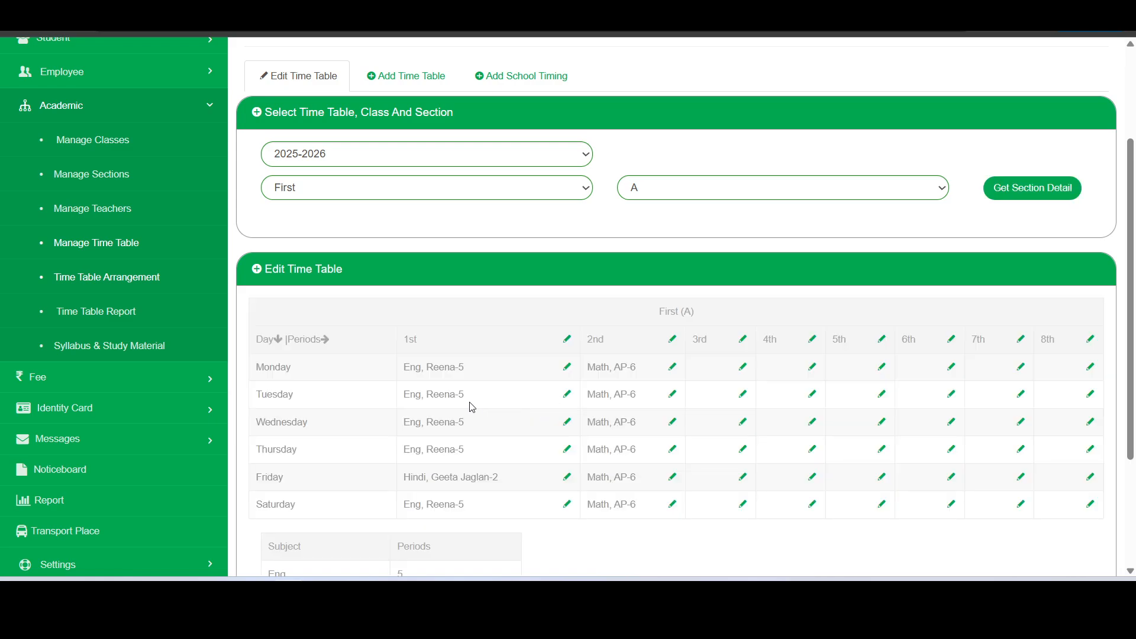
{"action": "left_click_drag", "start_coordinate": [405, 371], "coordinate": [473, 371]}
{"action": "left_click", "coordinate": [430, 368]}
{"action": "left_click_drag", "start_coordinate": [429, 369], "coordinate": [469, 369]}
- Load section B's time table and assign Eng with the third-listed teacher to Monday's 1st period, saving the entry
{"action": "left_click", "coordinate": [675, 196]}
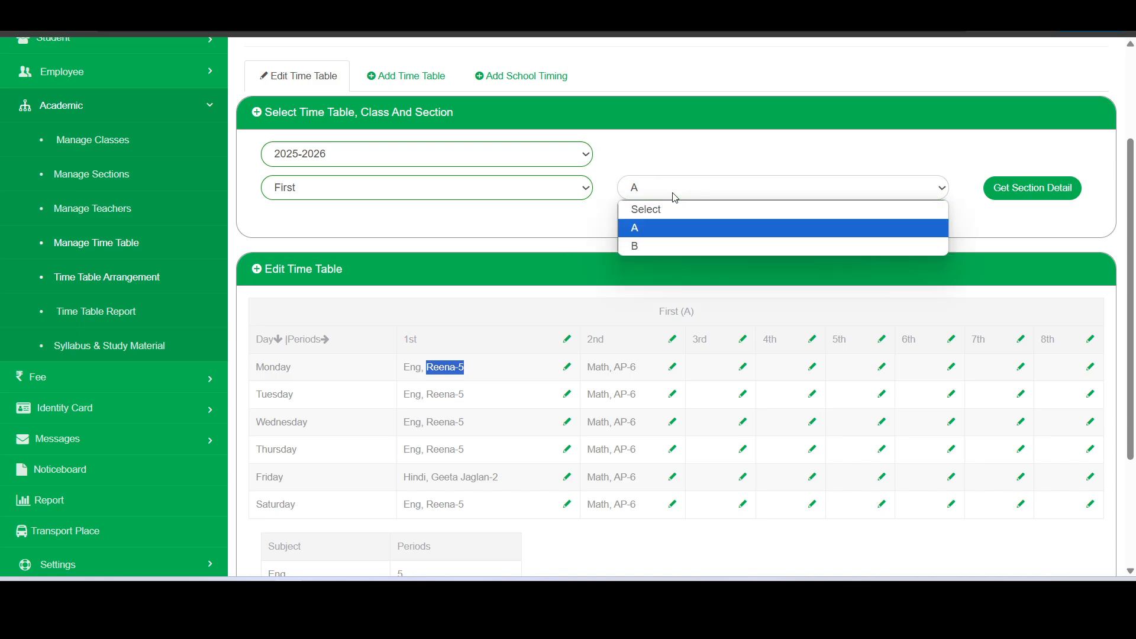
{"action": "left_click", "coordinate": [650, 249]}
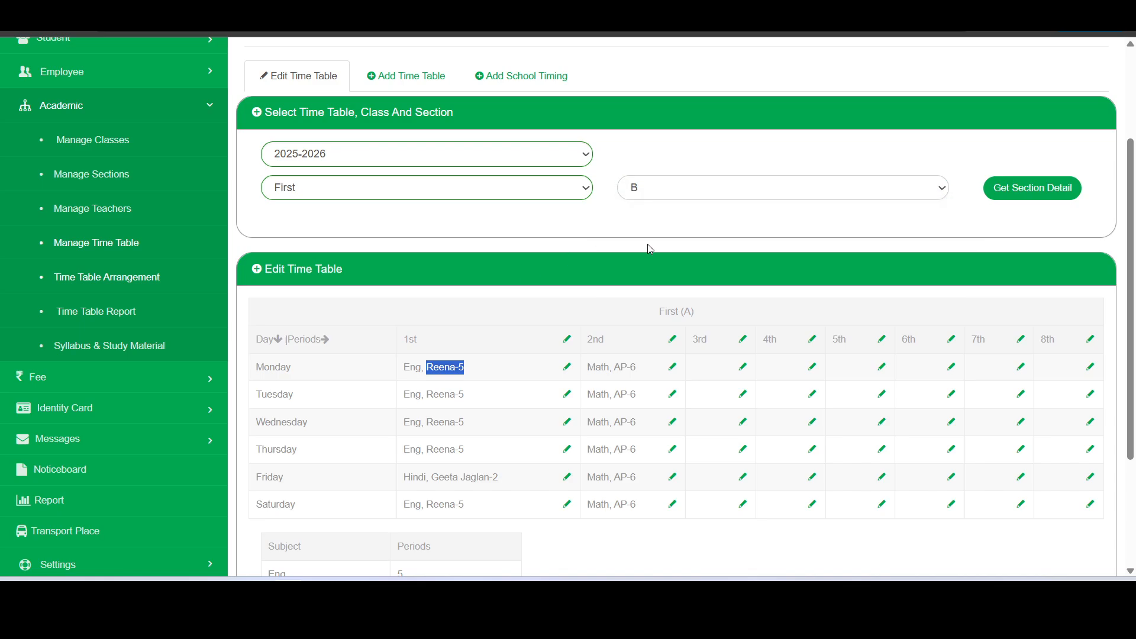
{"action": "left_click", "coordinate": [1004, 188]}
{"action": "left_click", "coordinate": [497, 366]}
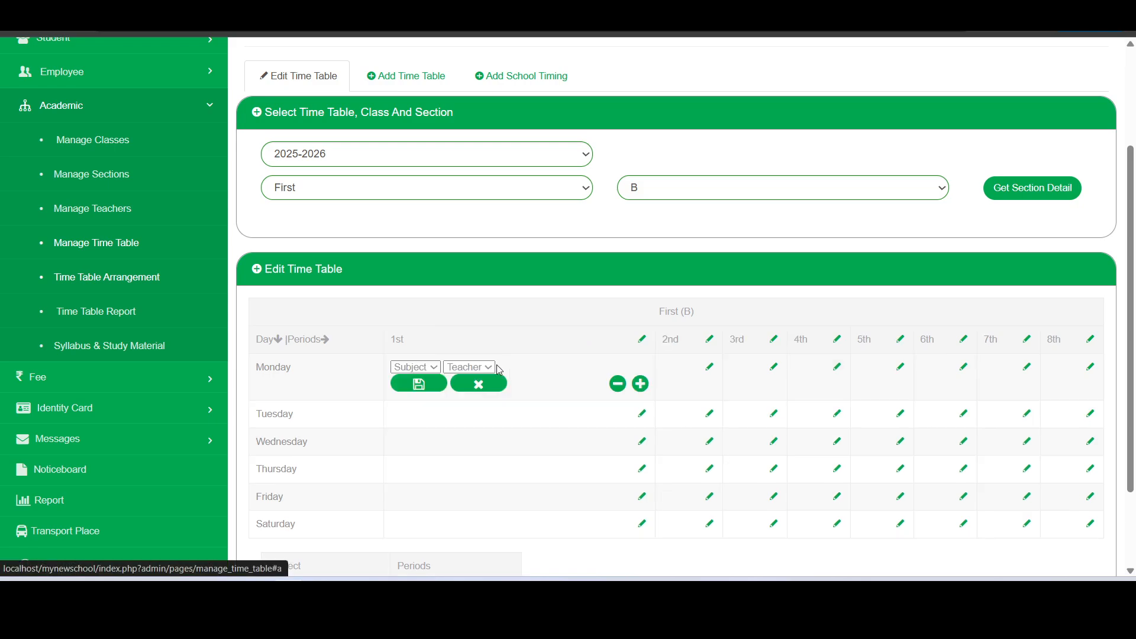
{"action": "left_click", "coordinate": [438, 367]}
{"action": "left_click", "coordinate": [405, 401]}
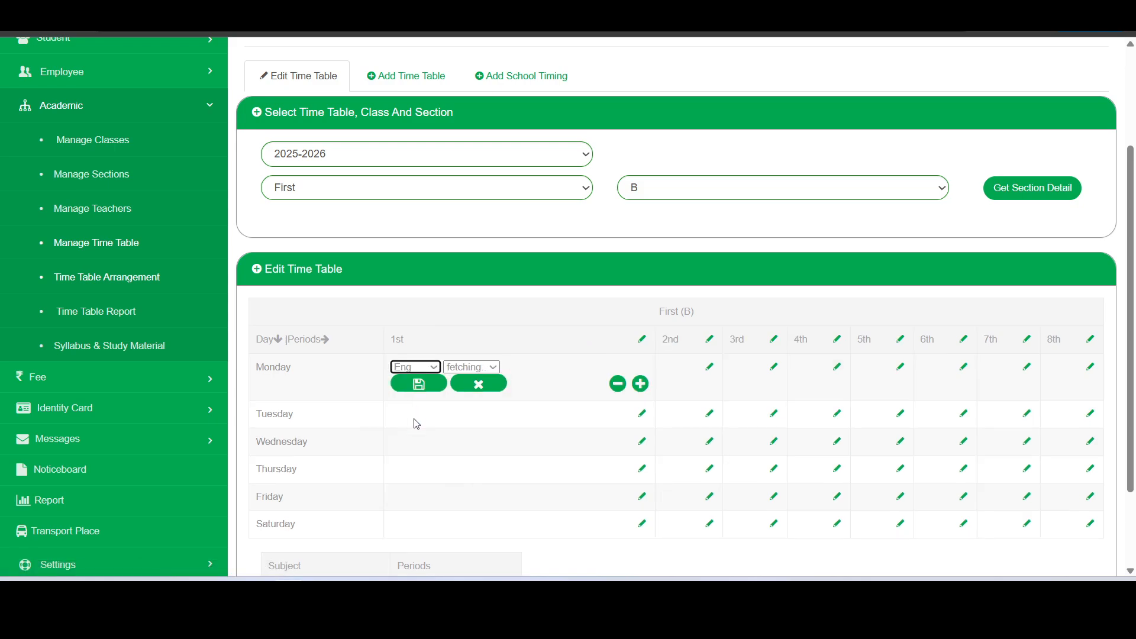
{"action": "left_click", "coordinate": [523, 368]}
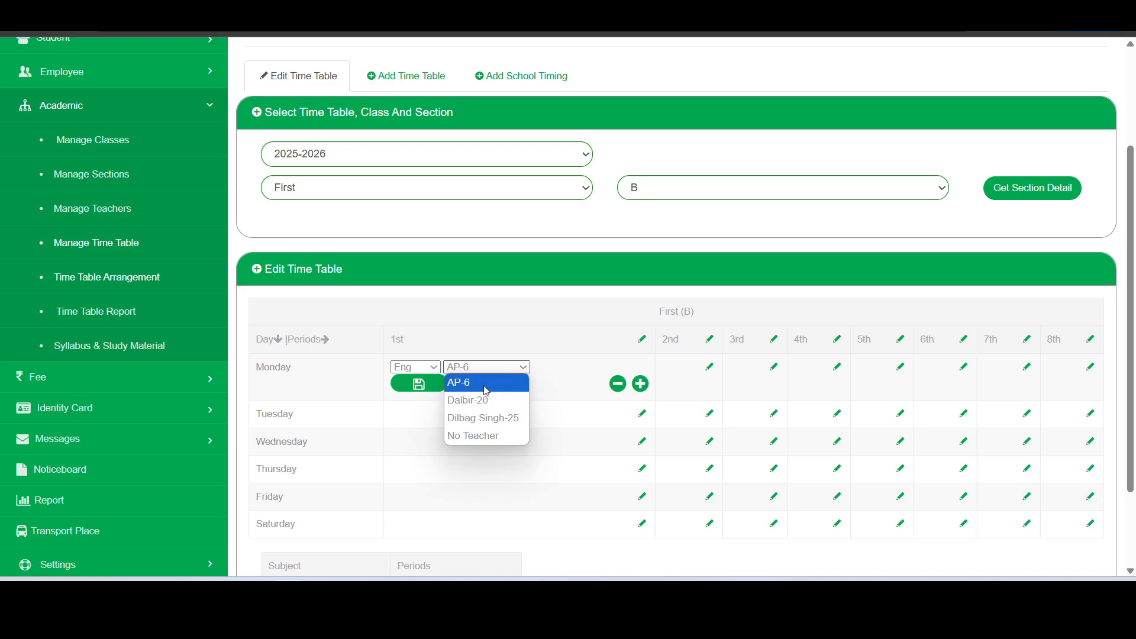
{"action": "left_click", "coordinate": [496, 418]}
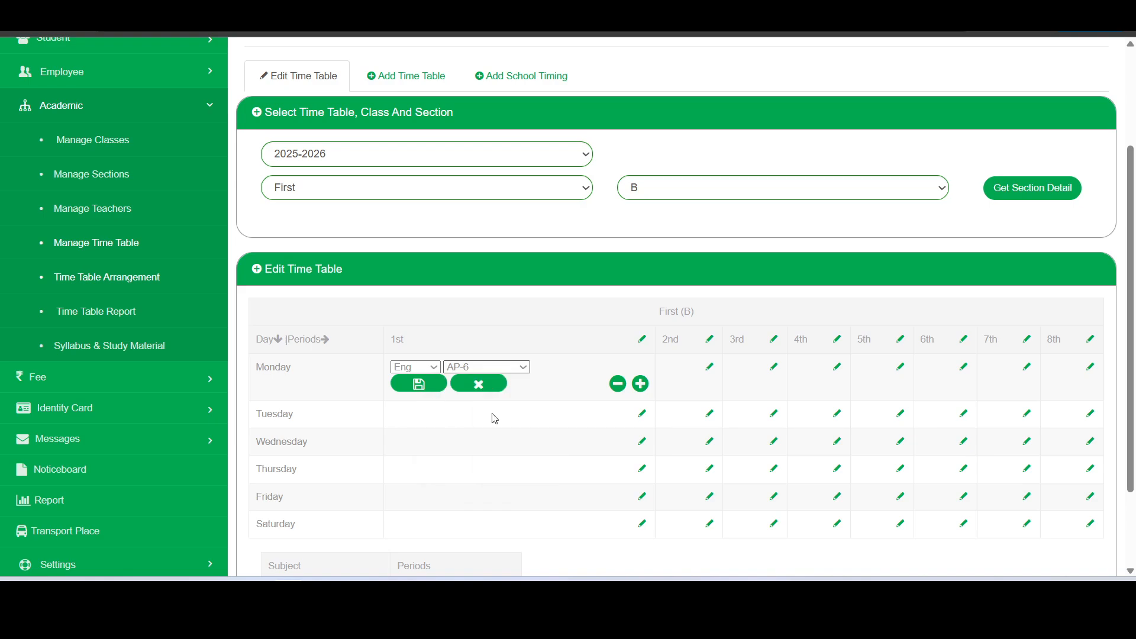
{"action": "left_click", "coordinate": [418, 384]}
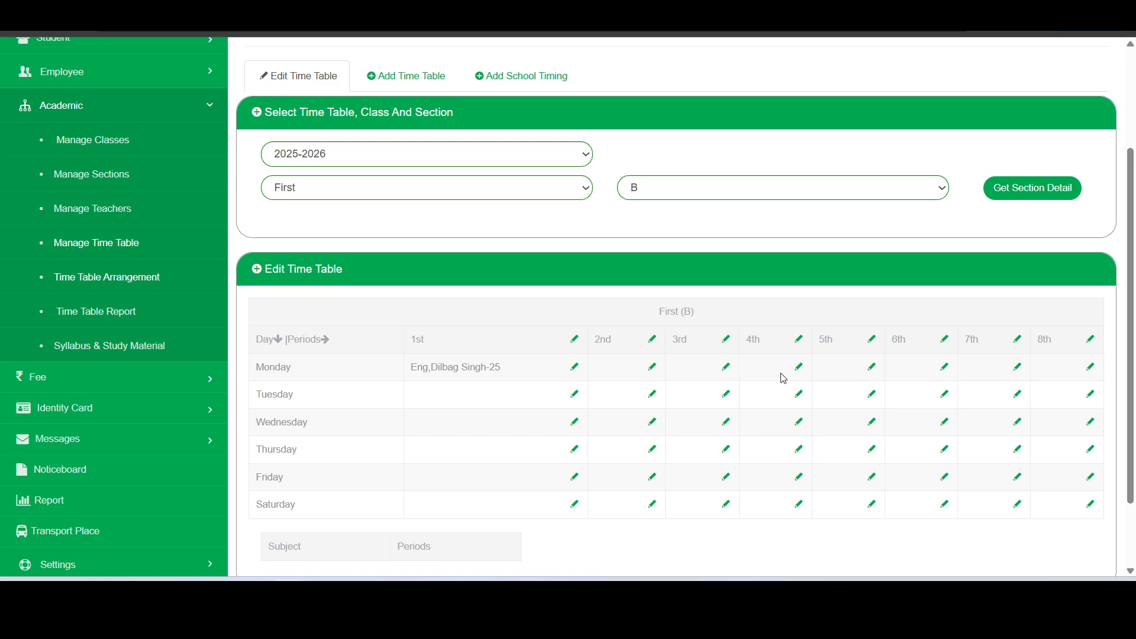
- Switch the 2025-2026 time table of class First back to section A and load it
{"action": "scroll", "coordinate": [784, 377], "scroll_direction": "down", "scroll_amount": 2}
{"action": "scroll", "coordinate": [780, 376], "scroll_direction": "up", "scroll_amount": 5}
{"action": "left_click", "coordinate": [774, 321]}
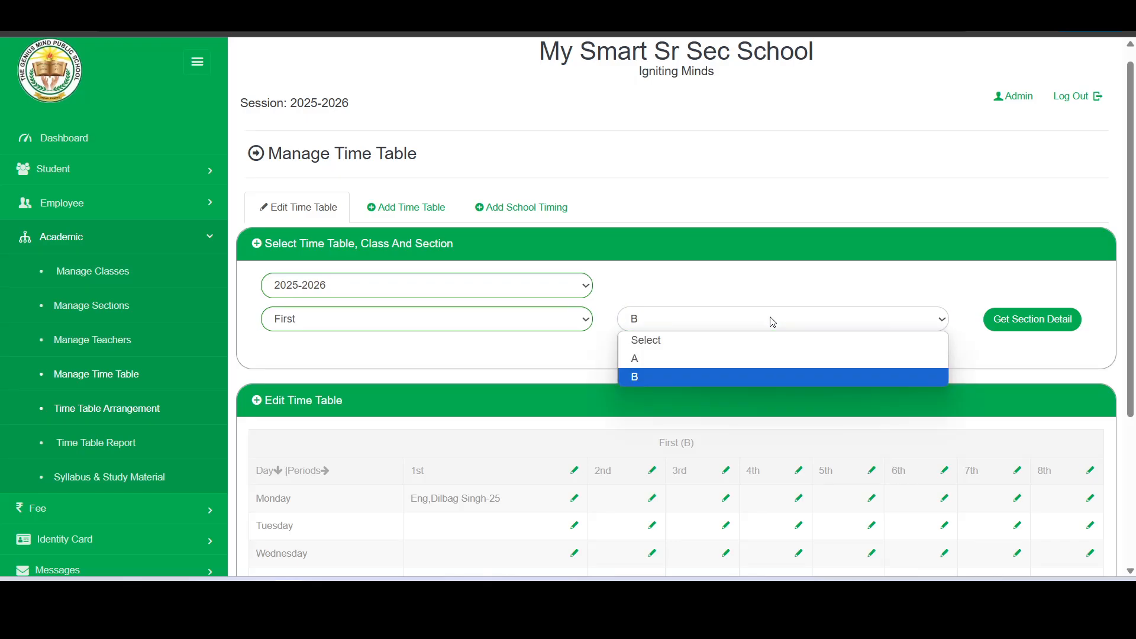
{"action": "left_click", "coordinate": [710, 357]}
{"action": "left_click", "coordinate": [1033, 319]}
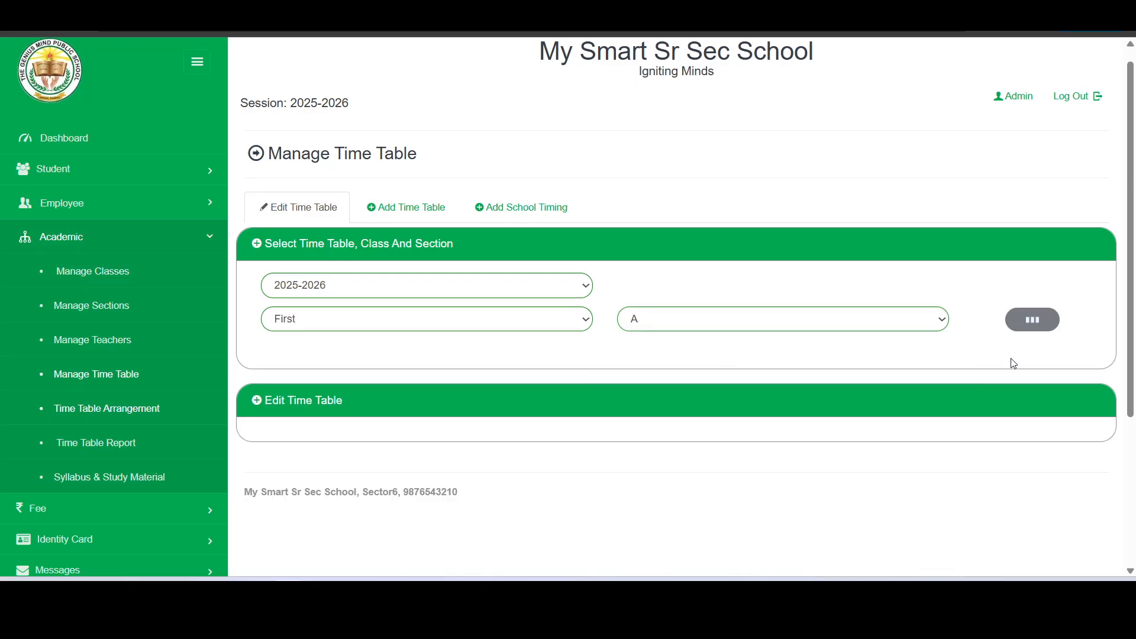
- Examine the period count per subject listed below the section A time table
{"action": "scroll", "coordinate": [819, 337], "scroll_direction": "down", "scroll_amount": 5}
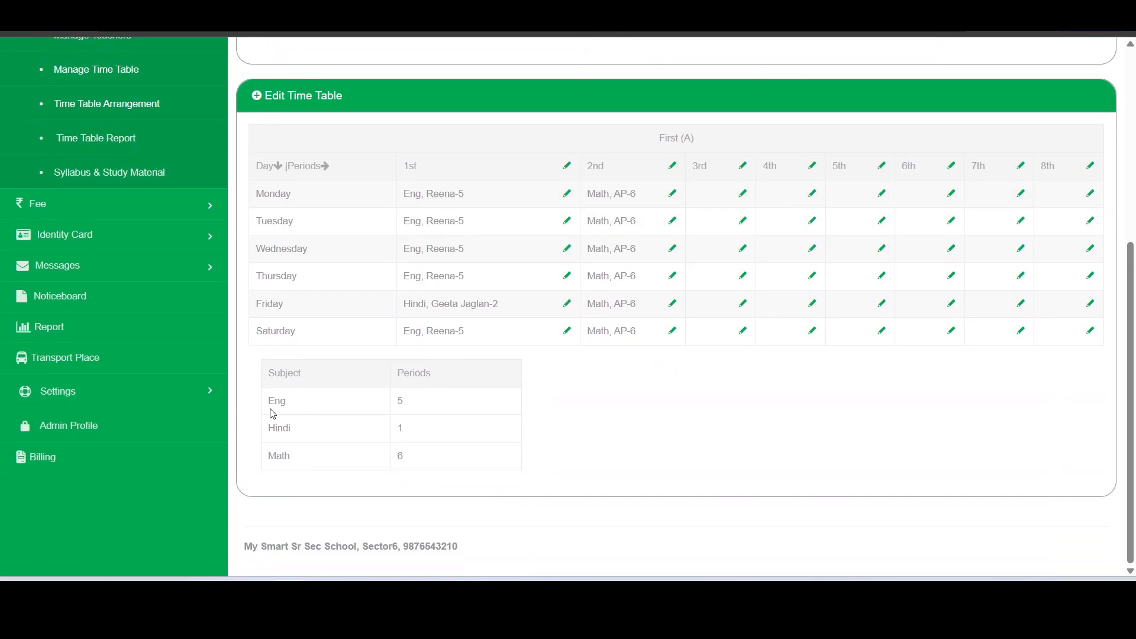
{"action": "left_click_drag", "start_coordinate": [277, 386], "coordinate": [430, 373]}
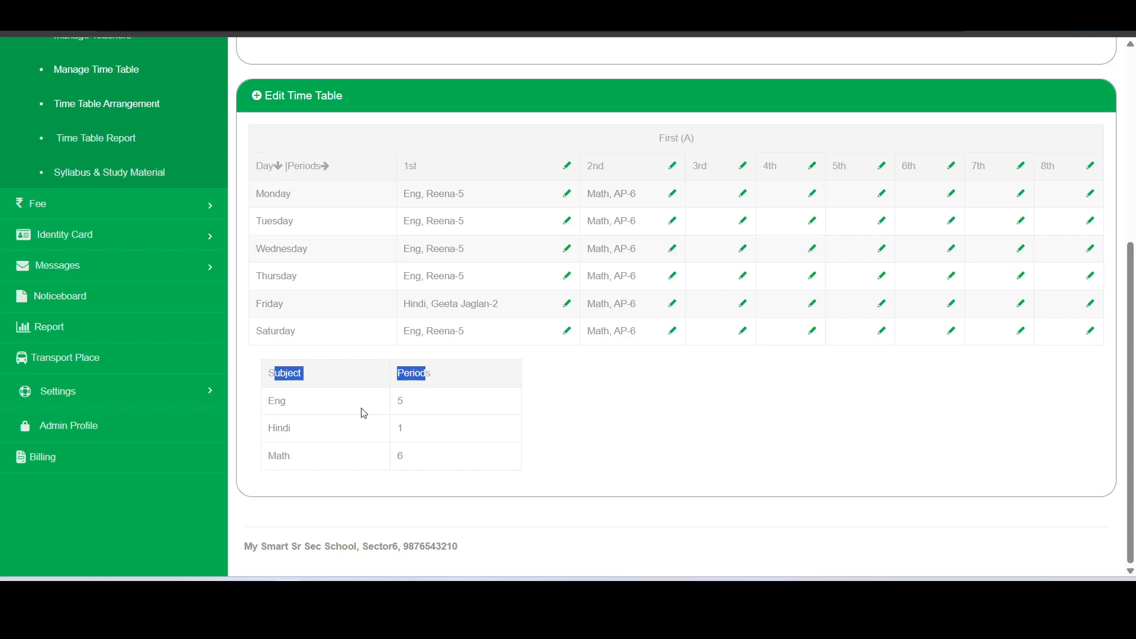
{"action": "left_click", "coordinate": [273, 402]}
{"action": "double_click", "coordinate": [273, 403]}
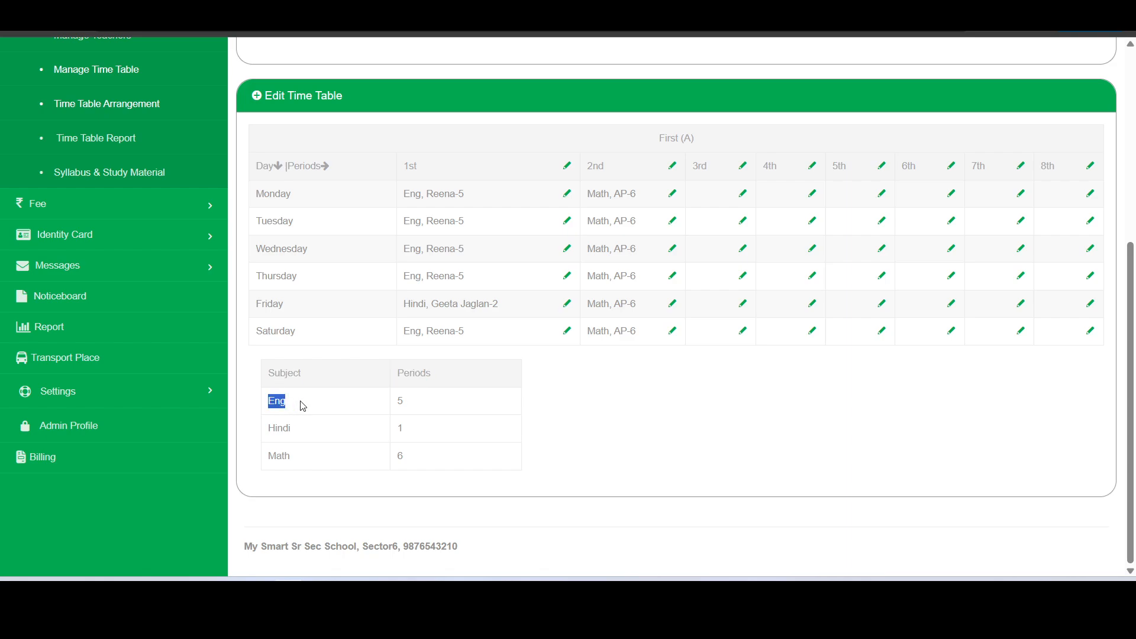
{"action": "double_click", "coordinate": [399, 402]}
{"action": "double_click", "coordinate": [270, 458]}
{"action": "double_click", "coordinate": [401, 457]}
{"action": "left_click_drag", "start_coordinate": [278, 428], "coordinate": [292, 428]}
{"action": "left_click", "coordinate": [346, 430]}
- Assign Evs with the second-listed teacher to the 3rd period for all days in section A, saving the entry
{"action": "scroll", "coordinate": [445, 401], "scroll_direction": "up", "scroll_amount": 1}
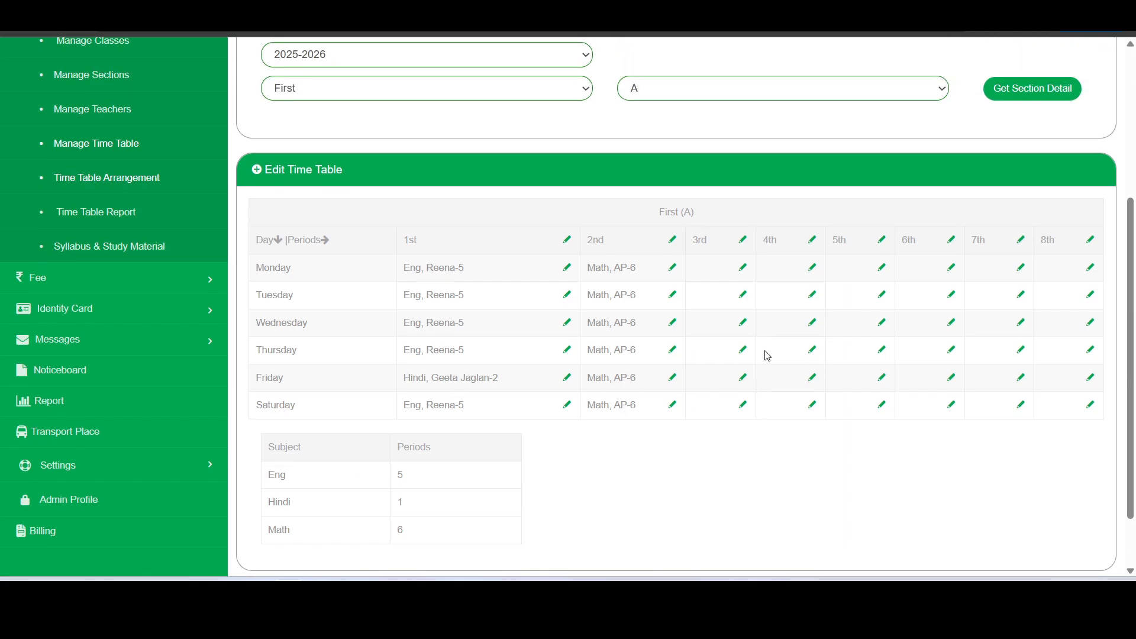
{"action": "left_click", "coordinate": [744, 242]}
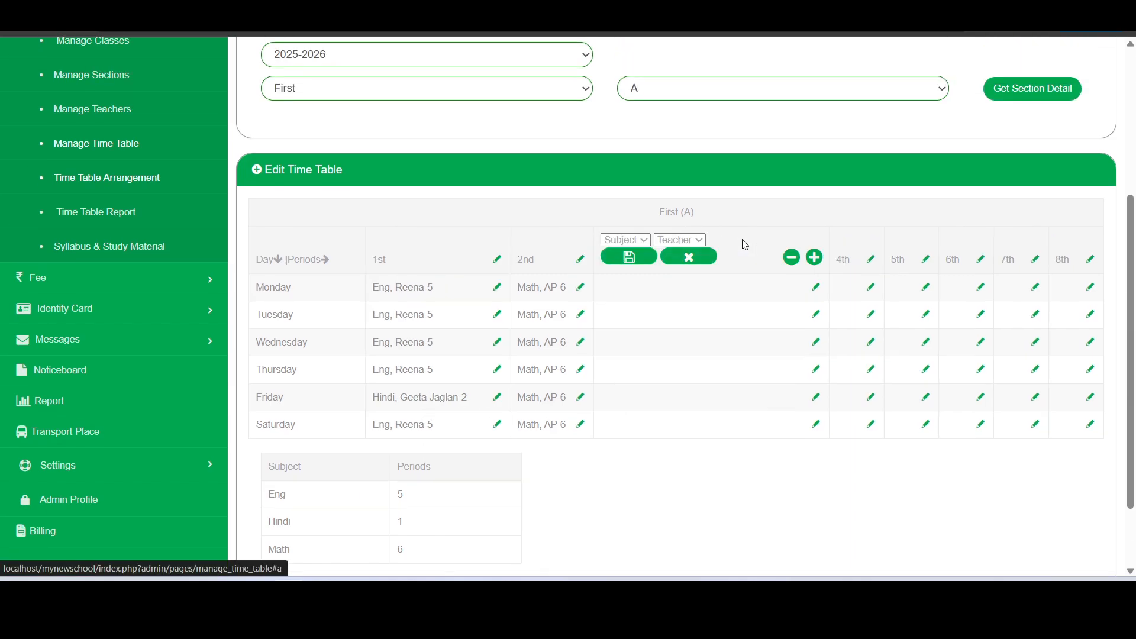
{"action": "left_click", "coordinate": [651, 244]}
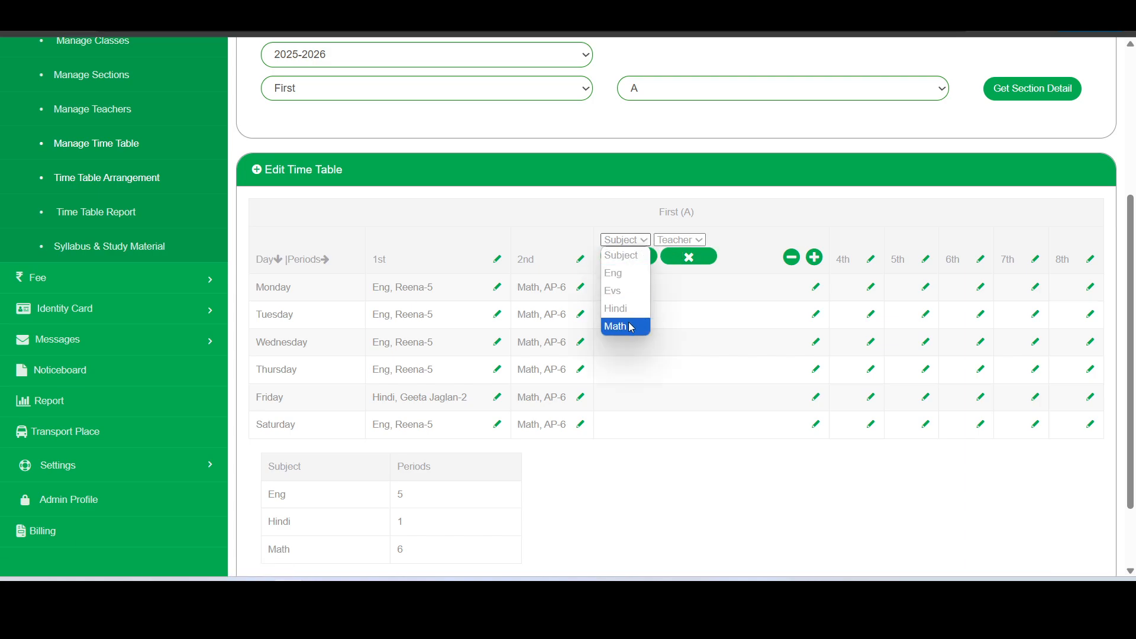
{"action": "left_click", "coordinate": [615, 291]}
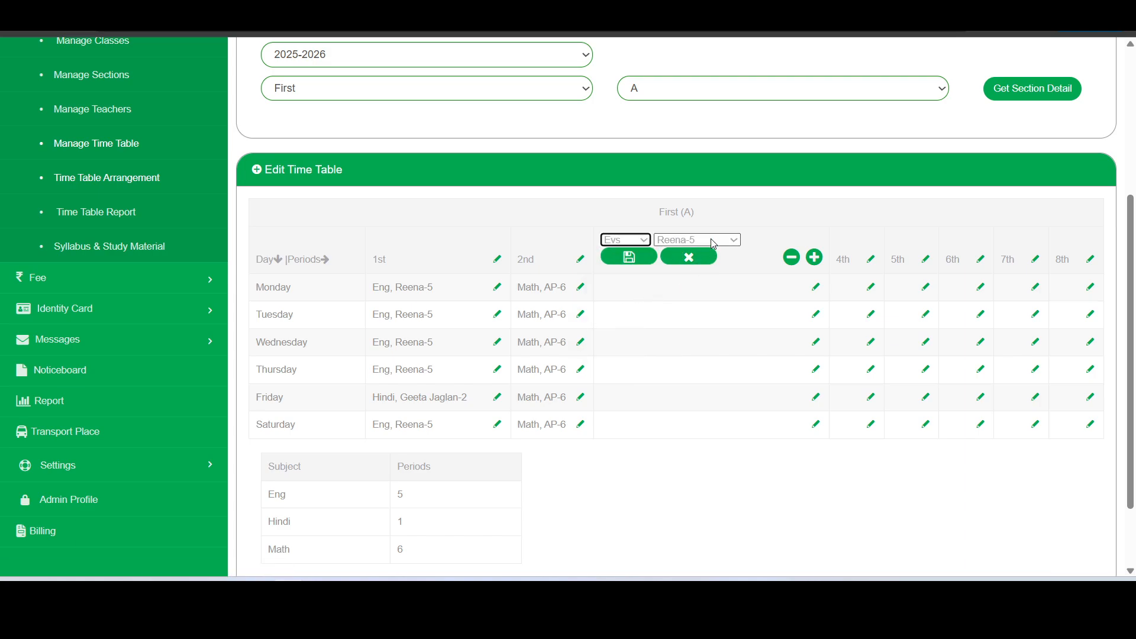
{"action": "left_click", "coordinate": [714, 241]}
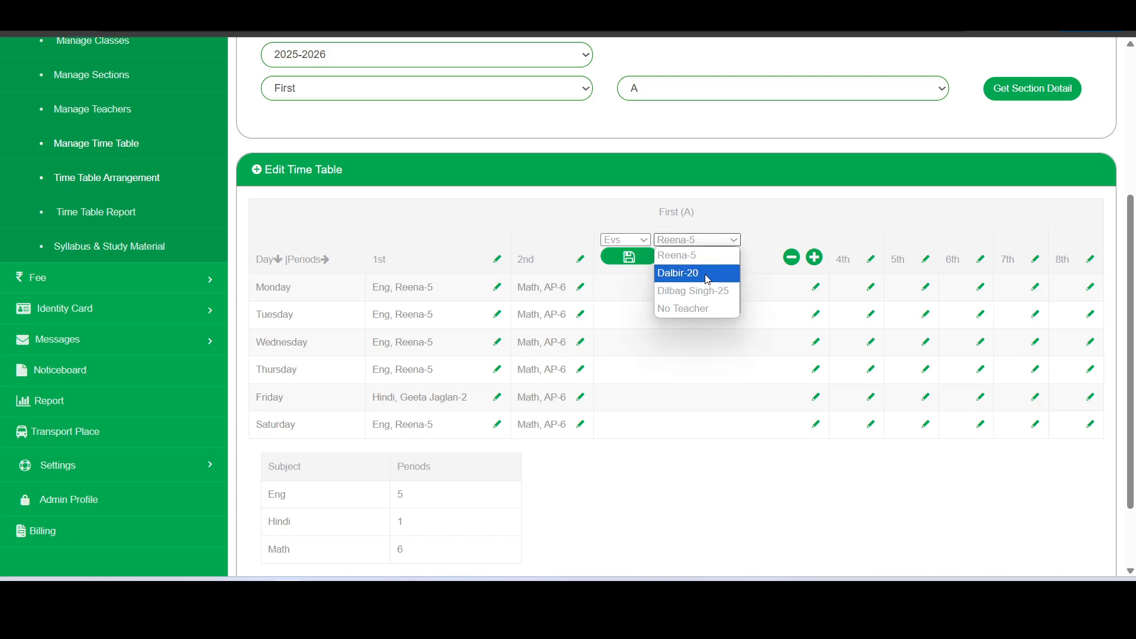
{"action": "left_click", "coordinate": [680, 273]}
{"action": "left_click", "coordinate": [629, 257]}
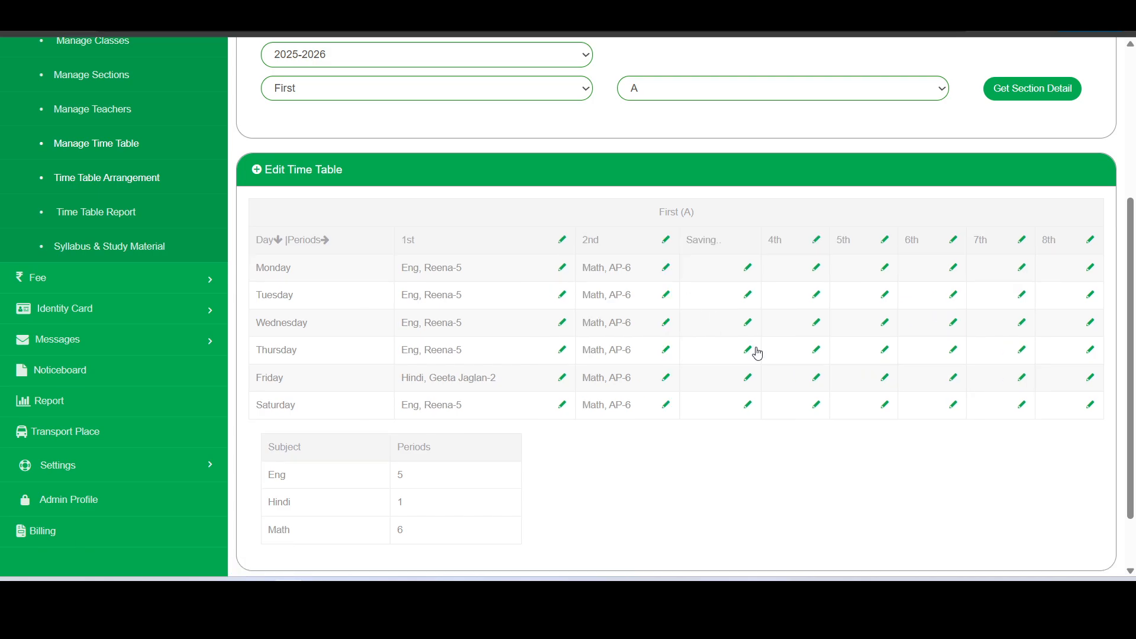
- Assign Hindi with the first-listed teacher to the 4th period for all days in section A, saving the entry
{"action": "left_click", "coordinate": [829, 240]}
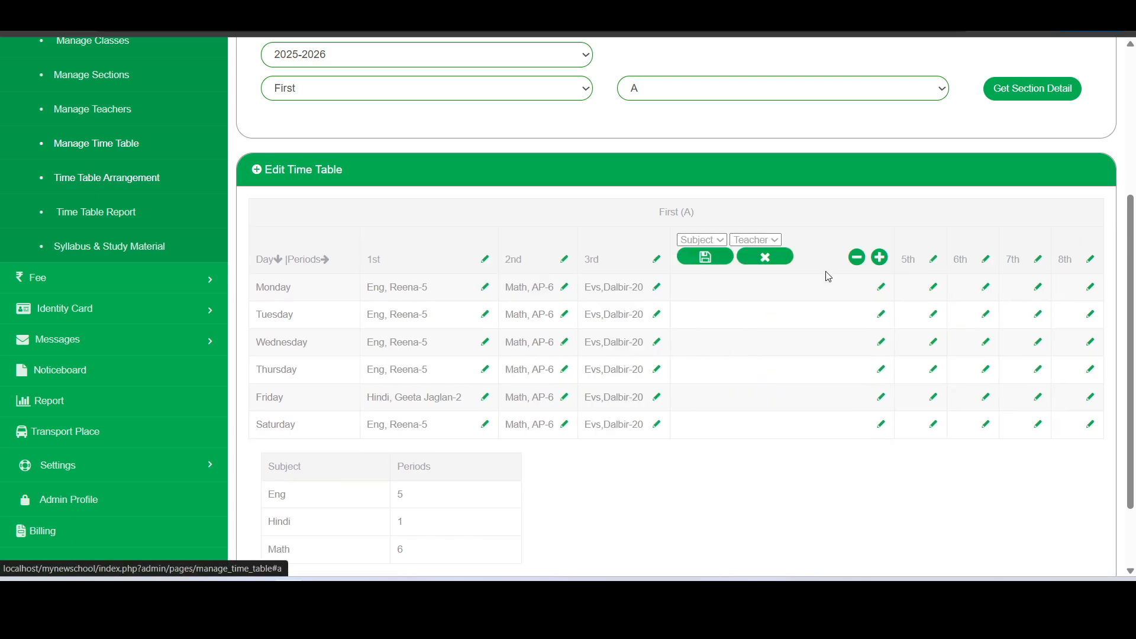
{"action": "left_click", "coordinate": [702, 240]}
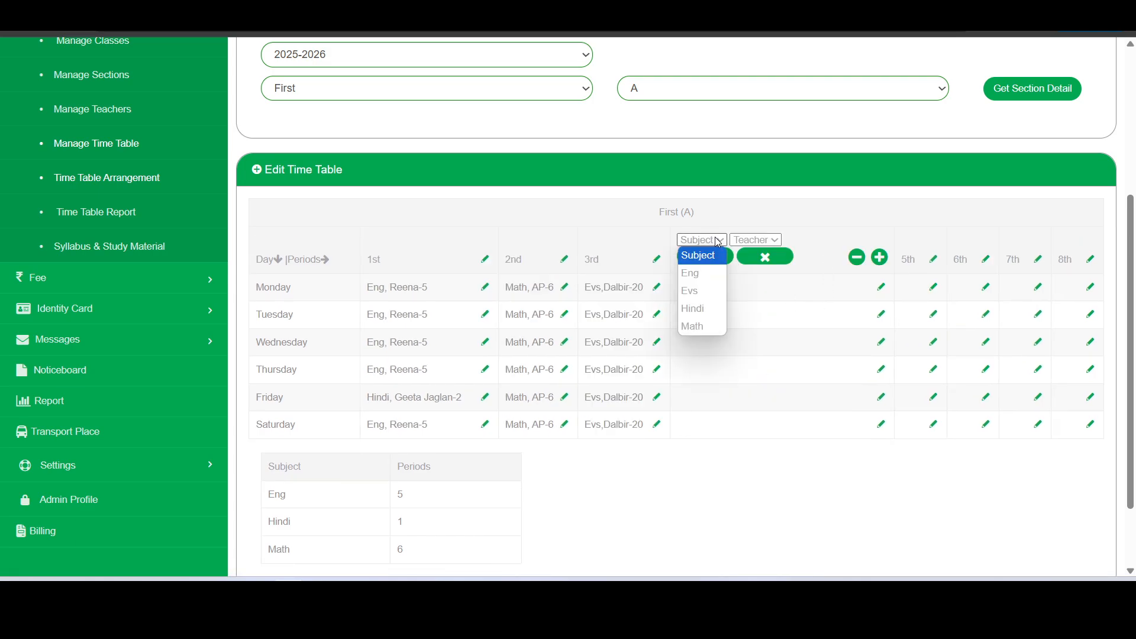
{"action": "left_click", "coordinate": [703, 309]}
{"action": "left_click", "coordinate": [805, 240]}
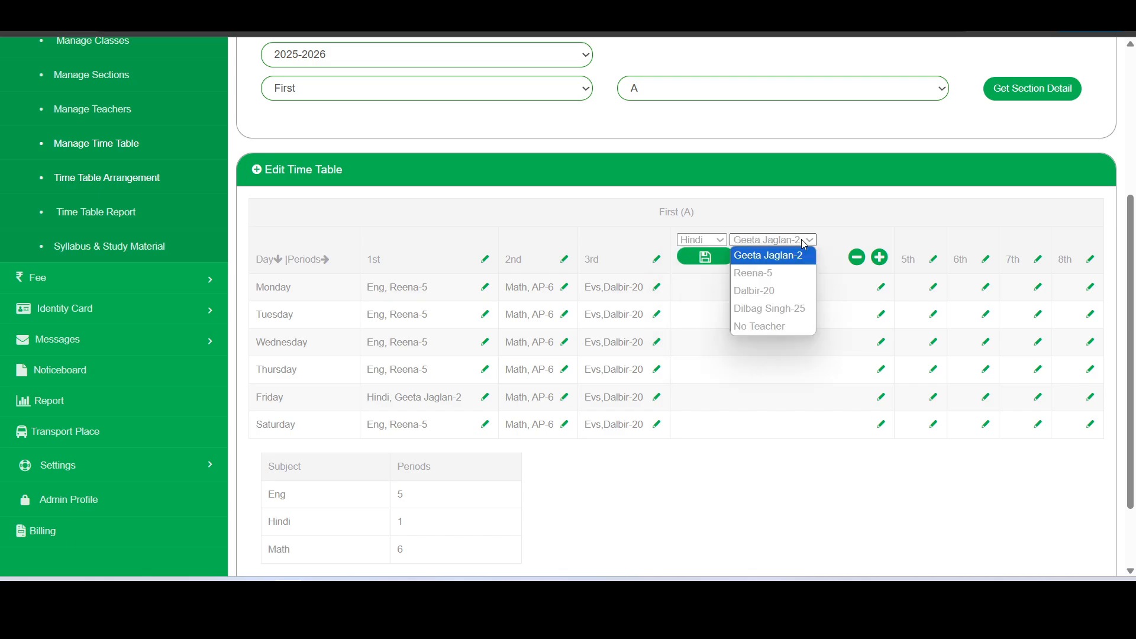
{"action": "left_click", "coordinate": [777, 257]}
{"action": "left_click", "coordinate": [703, 258]}
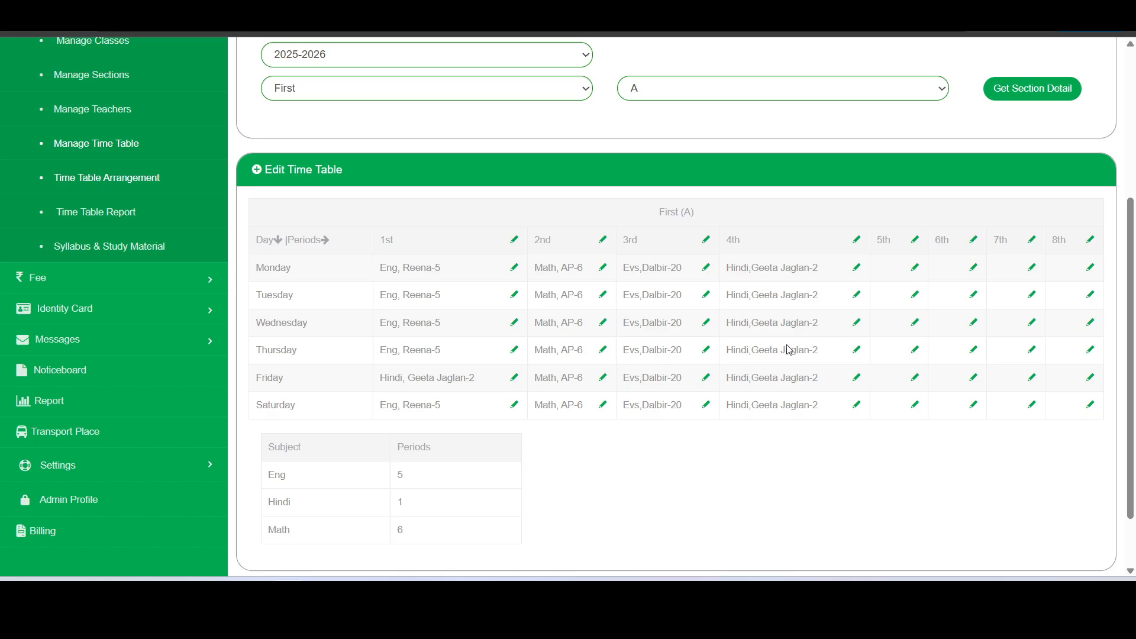
- Reload the time table of class First, section A, and check the updated period count per subject
{"action": "scroll", "coordinate": [737, 364], "scroll_direction": "down", "scroll_amount": 1}
{"action": "scroll", "coordinate": [539, 249], "scroll_direction": "up", "scroll_amount": 3}
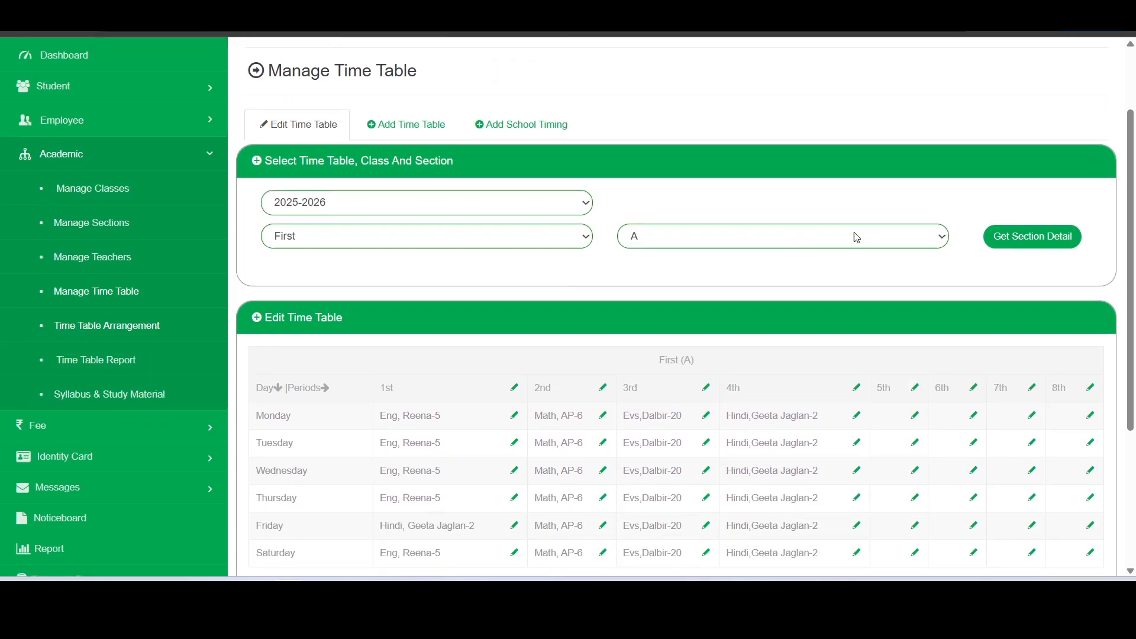
{"action": "left_click", "coordinate": [1012, 243]}
{"action": "scroll", "coordinate": [541, 266], "scroll_direction": "down", "scroll_amount": 4}
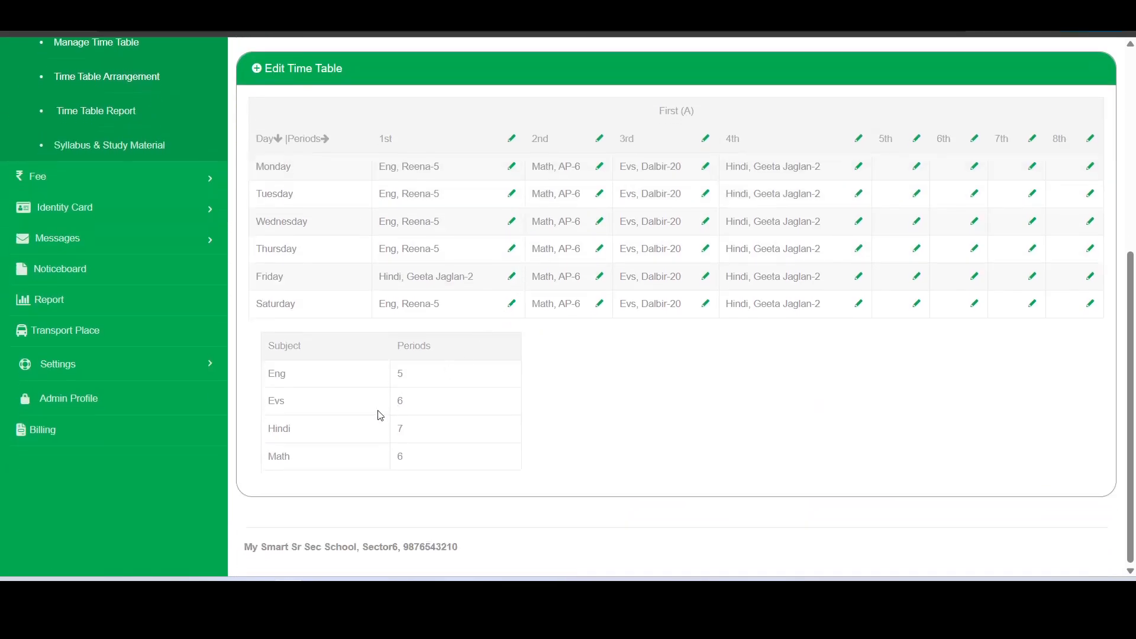
{"action": "left_click_drag", "start_coordinate": [262, 380], "coordinate": [414, 371]}
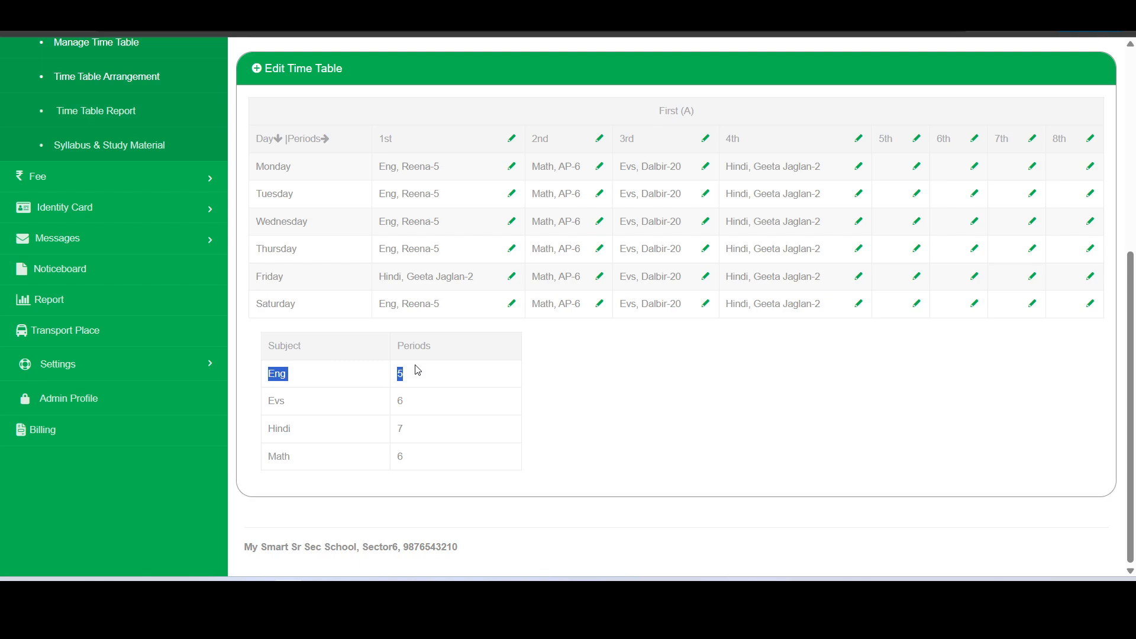
{"action": "left_click", "coordinate": [277, 403]}
- Set up a time table report for 2025-2026 of type Class Wise Time Table and open its class selection
{"action": "scroll", "coordinate": [699, 375], "scroll_direction": "up", "scroll_amount": 4}
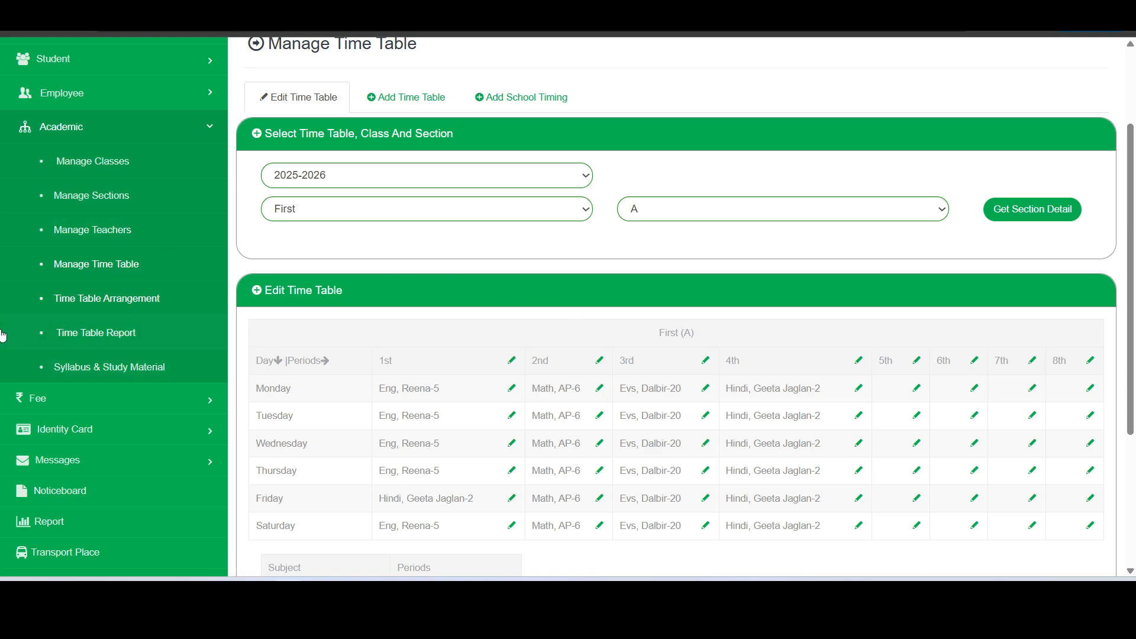
{"action": "left_click", "coordinate": [97, 339]}
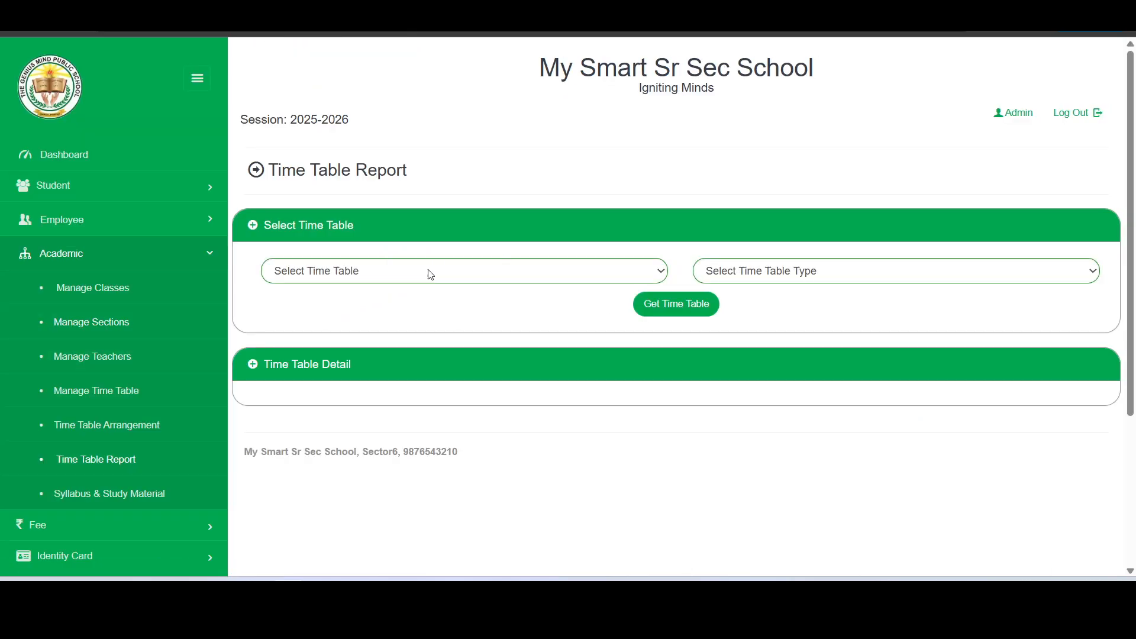
{"action": "left_click", "coordinate": [431, 275]}
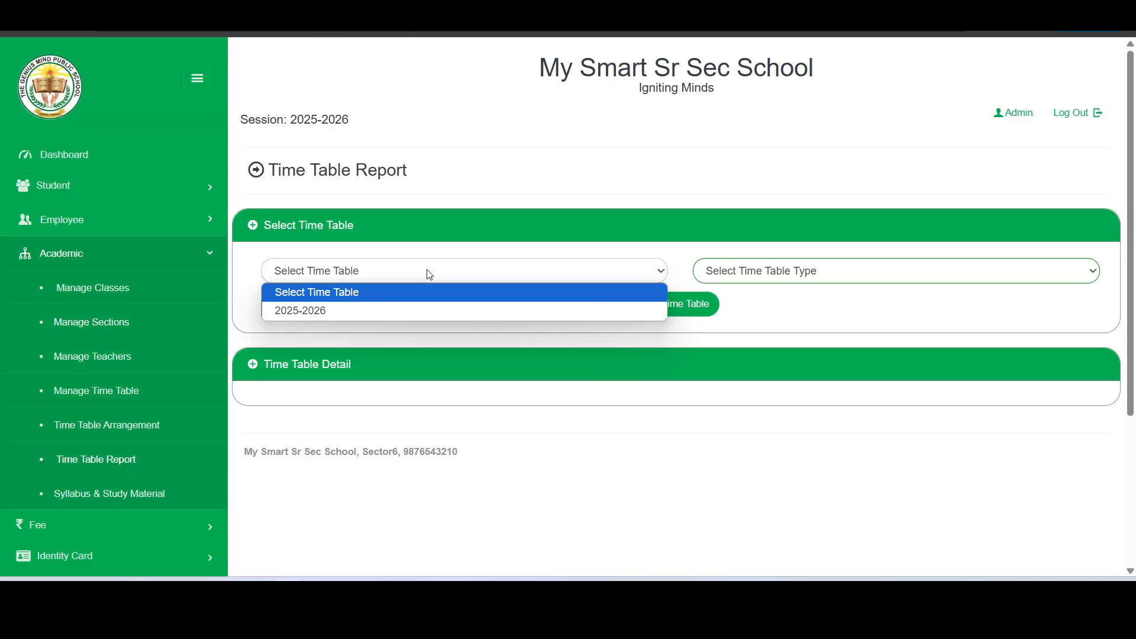
{"action": "left_click", "coordinate": [341, 310]}
{"action": "left_click", "coordinate": [858, 279]}
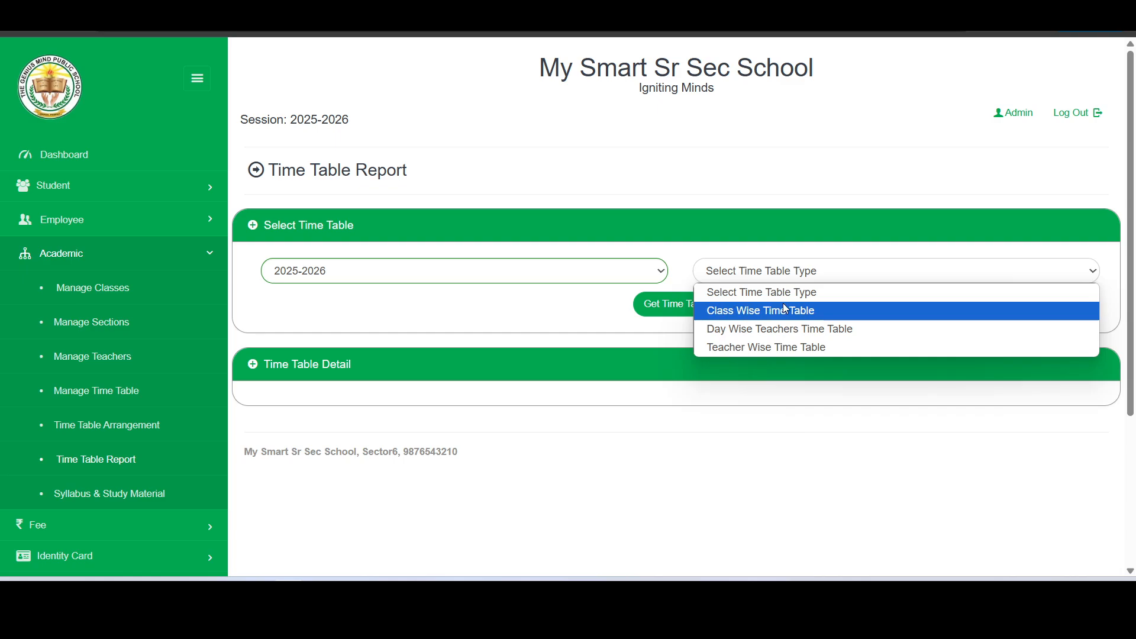
{"action": "left_click", "coordinate": [748, 317]}
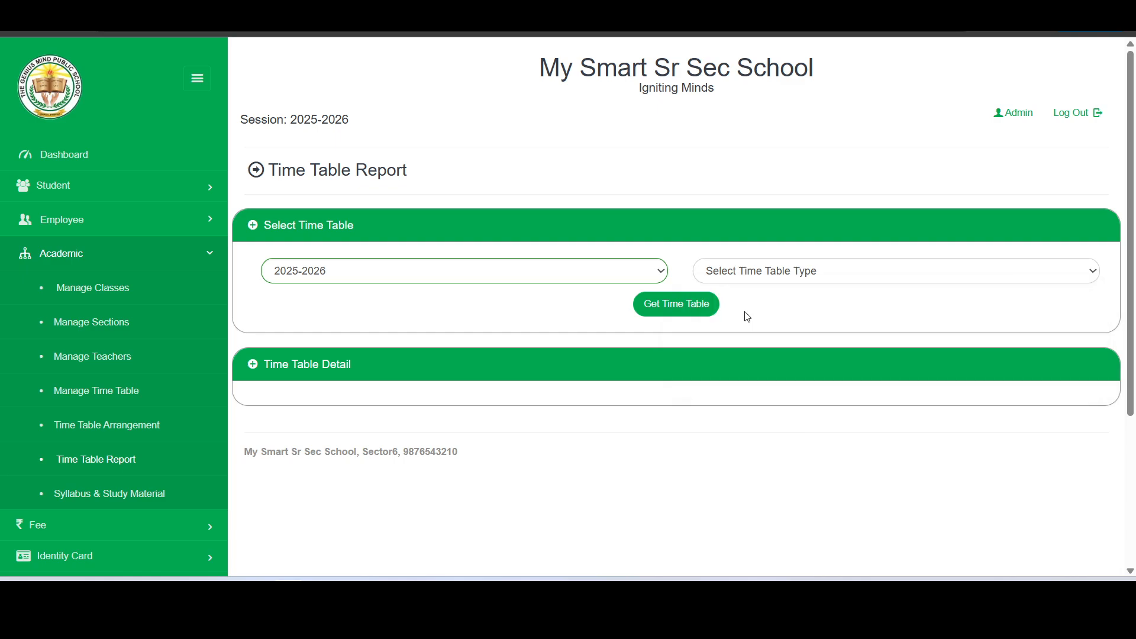
{"action": "left_click", "coordinate": [445, 307]}
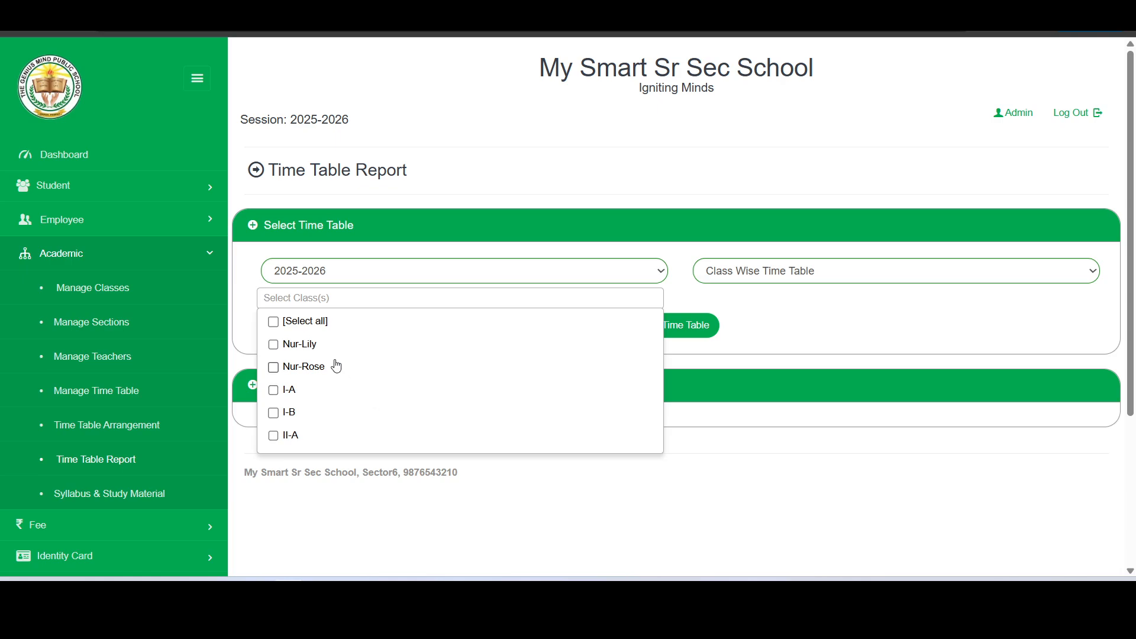
{"action": "left_click", "coordinate": [276, 393]}
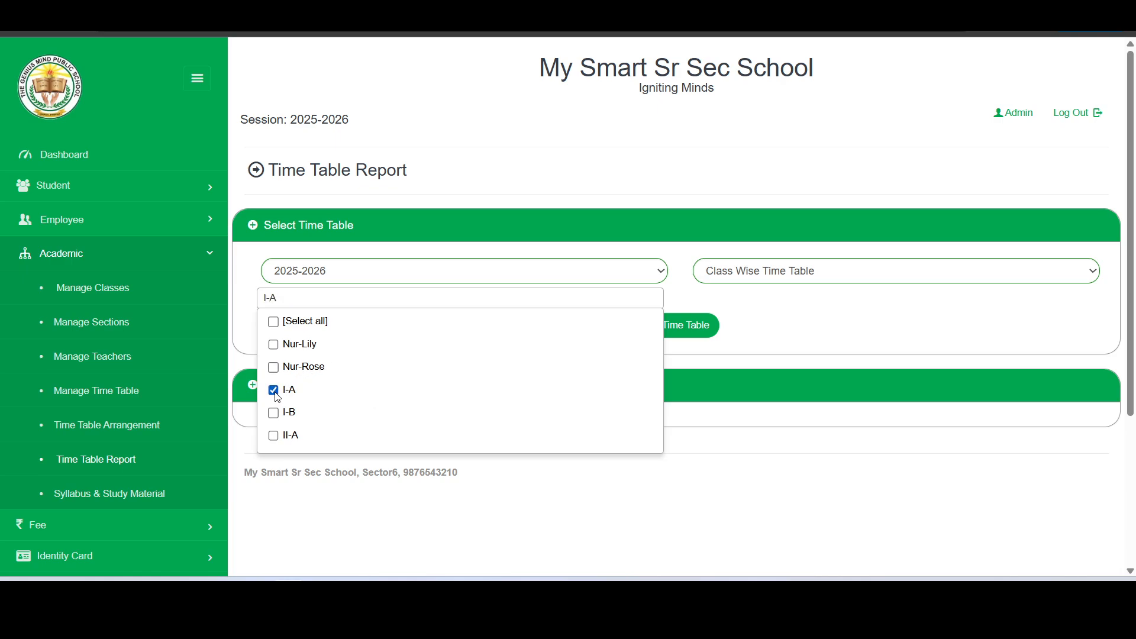
{"action": "left_click", "coordinate": [274, 413]}
{"action": "left_click", "coordinate": [276, 324]}
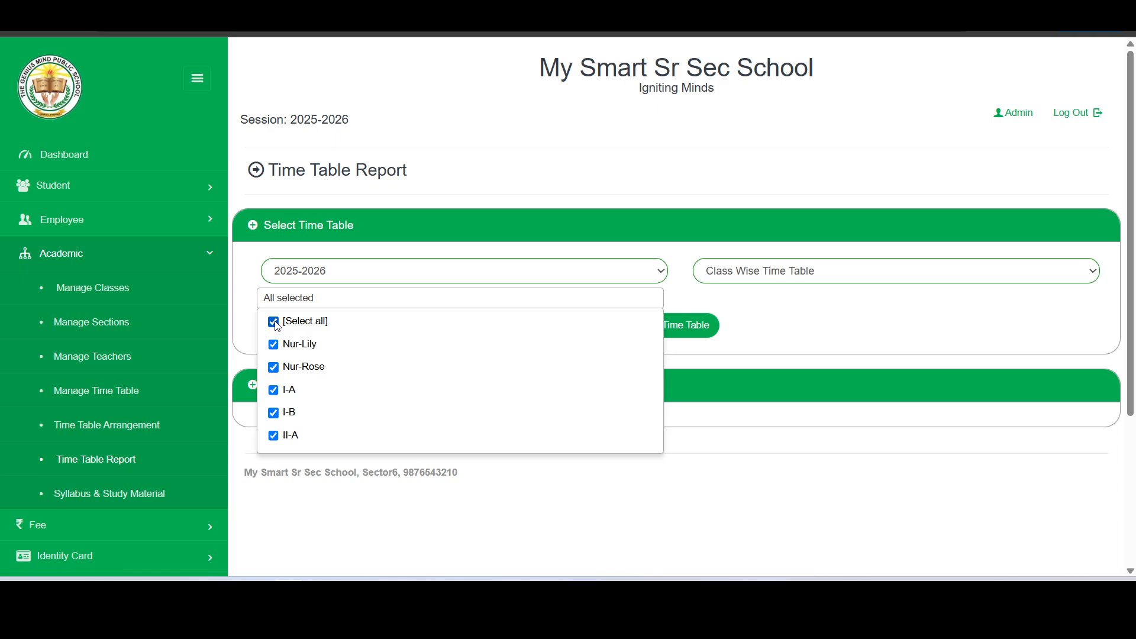
{"action": "left_click", "coordinate": [275, 323]}
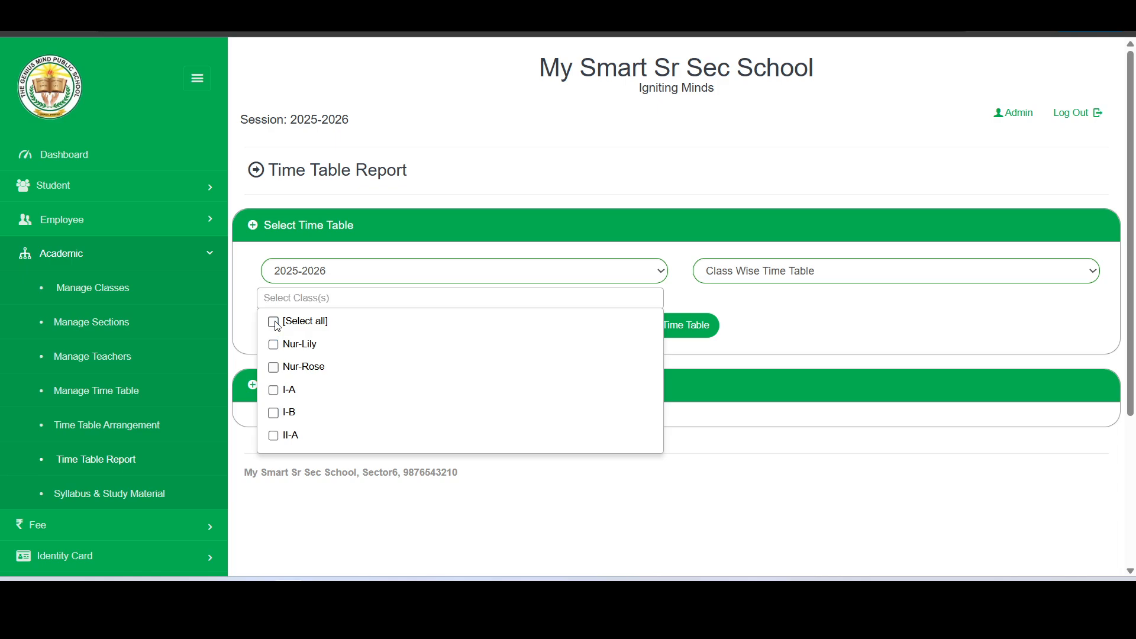
- Select classes I-A and I-B for the report and generate their time tables
{"action": "left_click", "coordinate": [274, 391]}
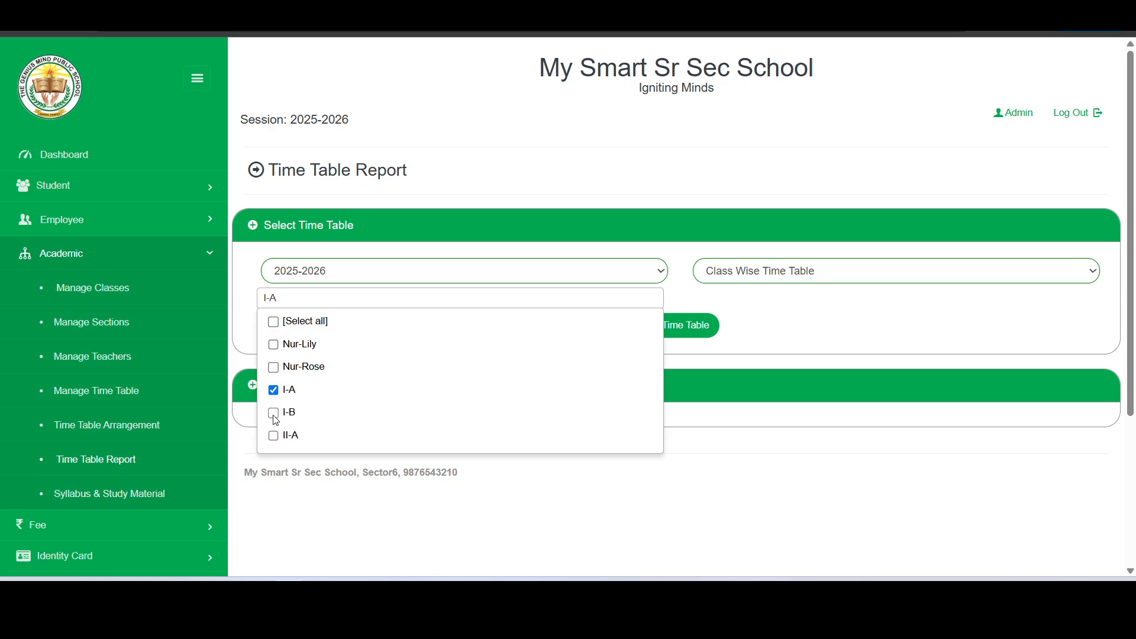
{"action": "left_click", "coordinate": [274, 414]}
{"action": "left_click", "coordinate": [755, 370]}
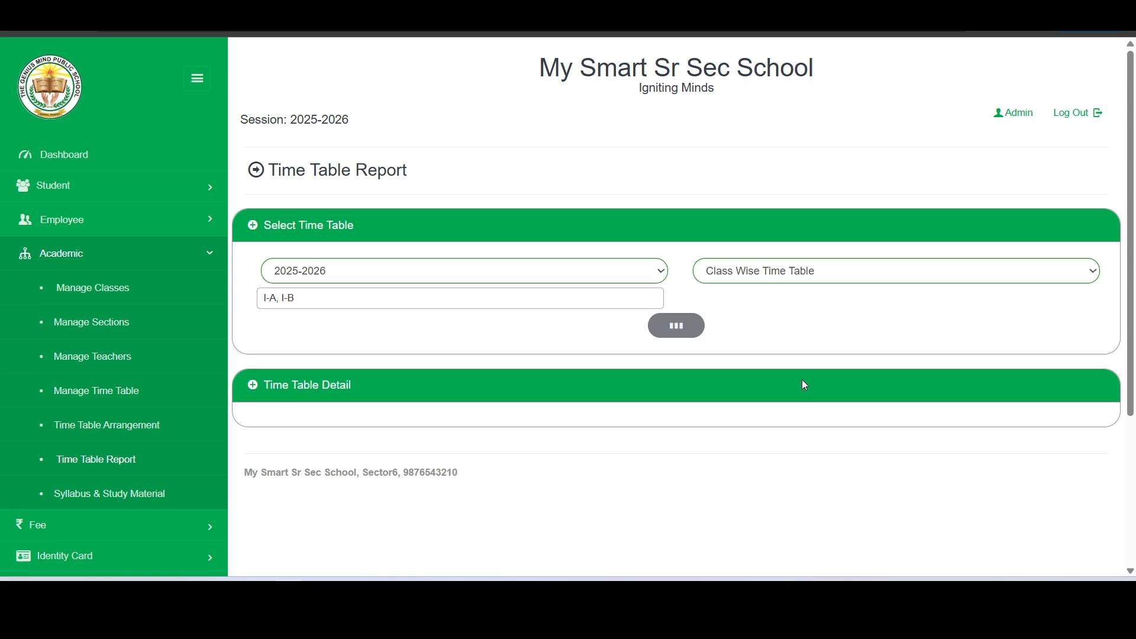
- Examine the generated time tables of classes I (A) and I (B), including the class teacher entry in the I (A) heading
{"action": "scroll", "coordinate": [805, 385], "scroll_direction": "down", "scroll_amount": 6}
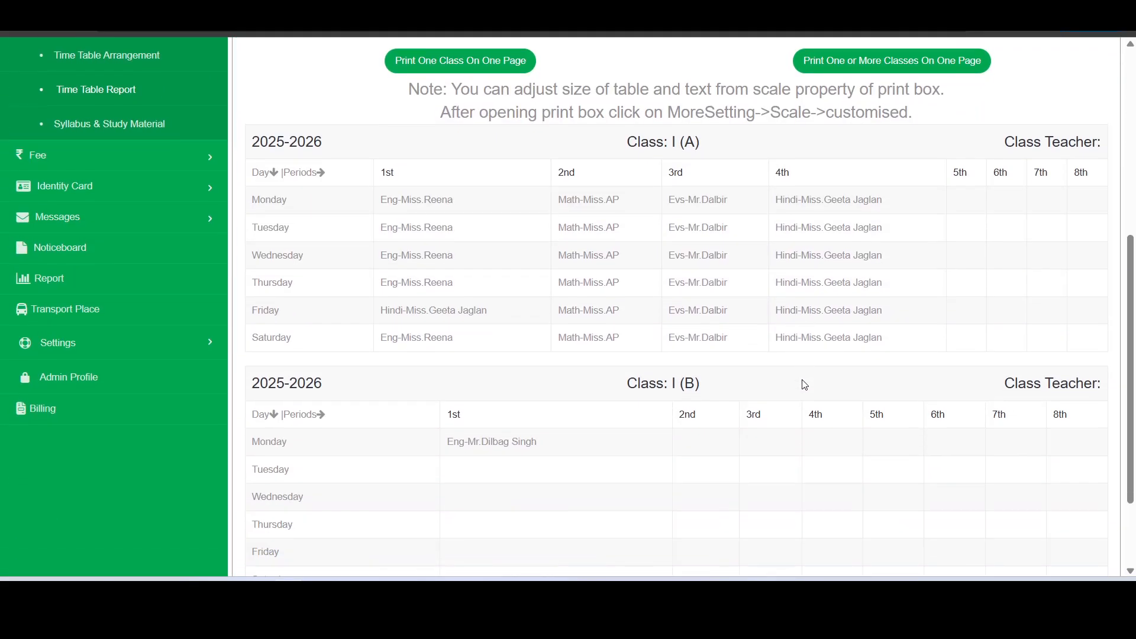
{"action": "scroll", "coordinate": [805, 385], "scroll_direction": "down", "scroll_amount": 2}
{"action": "scroll", "coordinate": [805, 385], "scroll_direction": "up", "scroll_amount": 3}
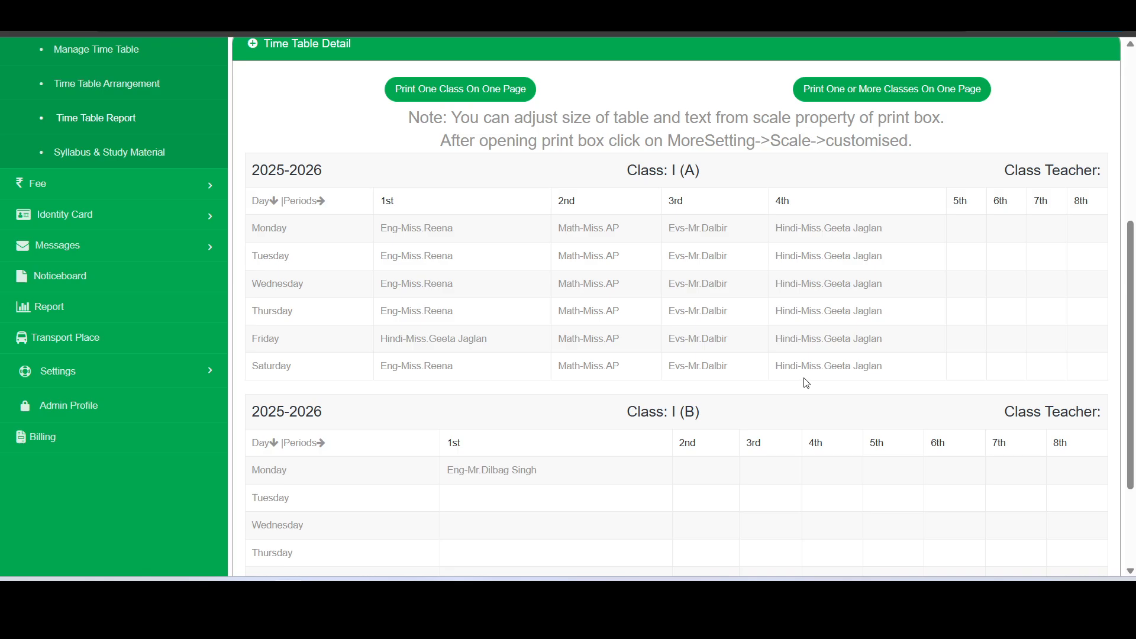
{"action": "scroll", "coordinate": [807, 383], "scroll_direction": "up", "scroll_amount": 2}
{"action": "scroll", "coordinate": [868, 338], "scroll_direction": "down", "scroll_amount": 1}
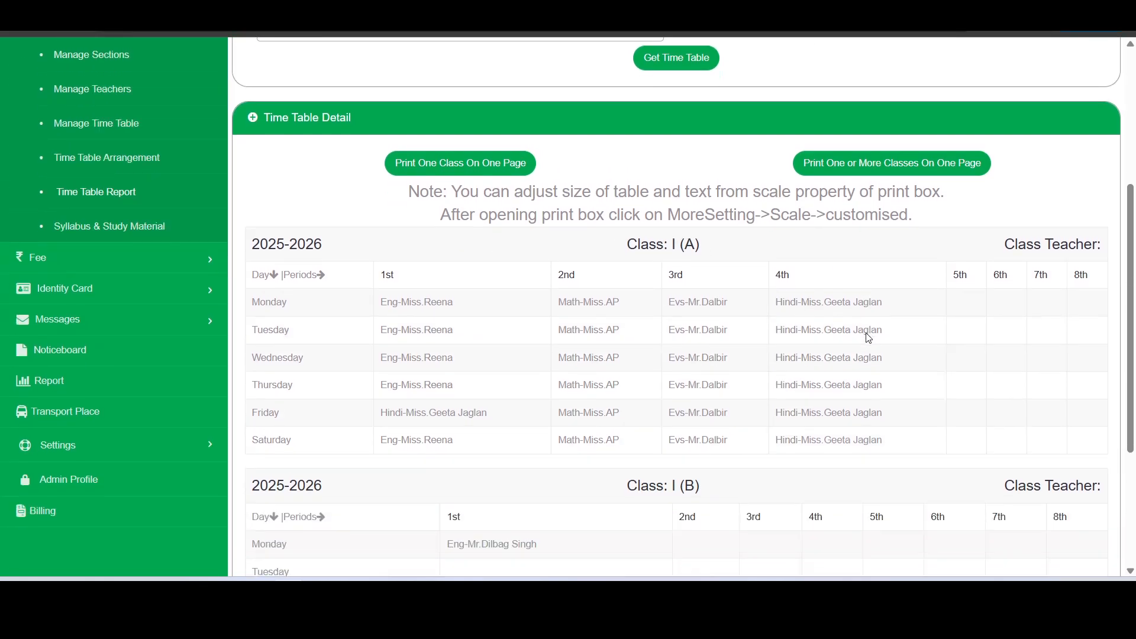
{"action": "mouse_move", "coordinate": [1006, 248]}
{"action": "left_mouse_down"}
{"action": "mouse_move", "coordinate": [1112, 251]}
{"action": "mouse_move", "coordinate": [998, 245]}
{"action": "left_mouse_up"}
{"action": "left_click", "coordinate": [1106, 250]}
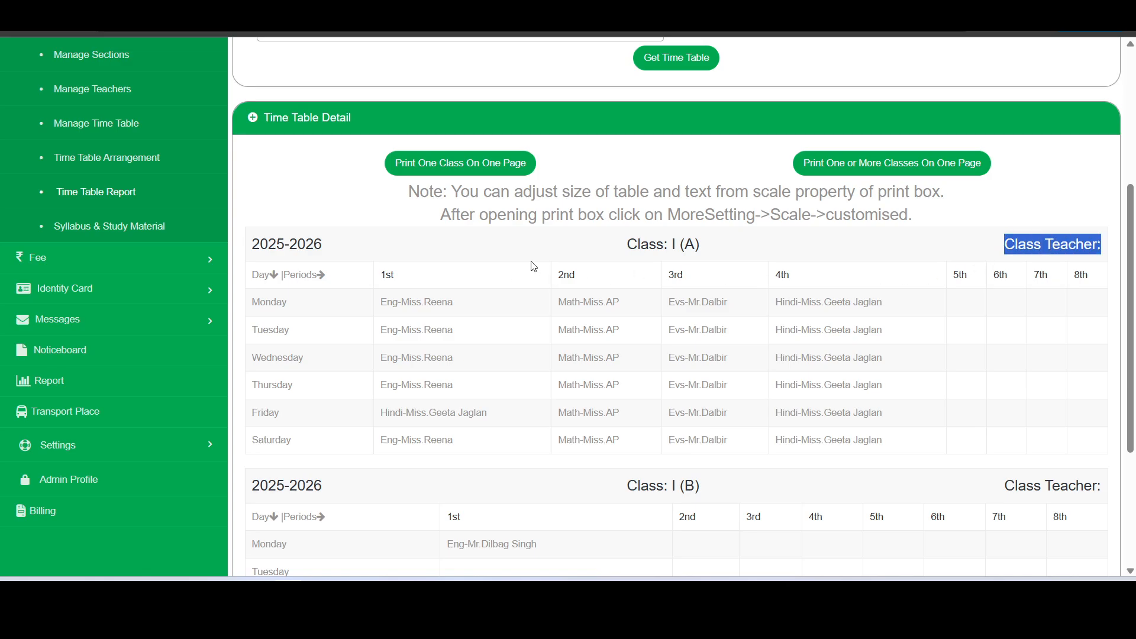
{"action": "scroll", "coordinate": [533, 267], "scroll_direction": "up", "scroll_amount": 4}
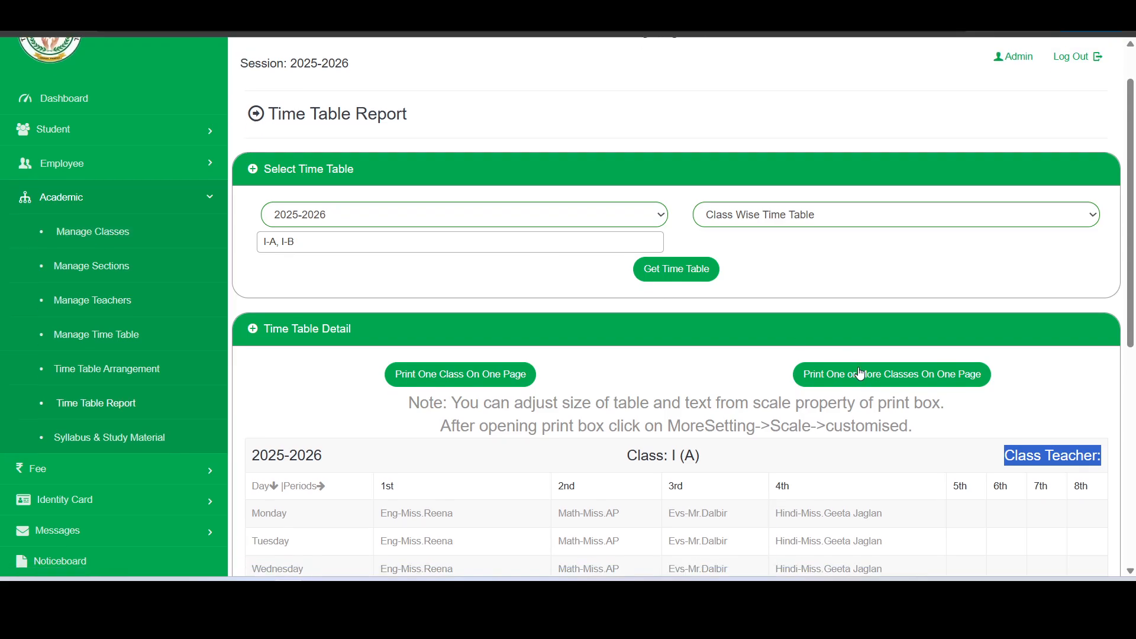
{"action": "scroll", "coordinate": [1016, 324], "scroll_direction": "down", "scroll_amount": 2}
{"action": "left_click", "coordinate": [1005, 320]}
{"action": "left_click_drag", "start_coordinate": [1005, 320], "coordinate": [1119, 322]}
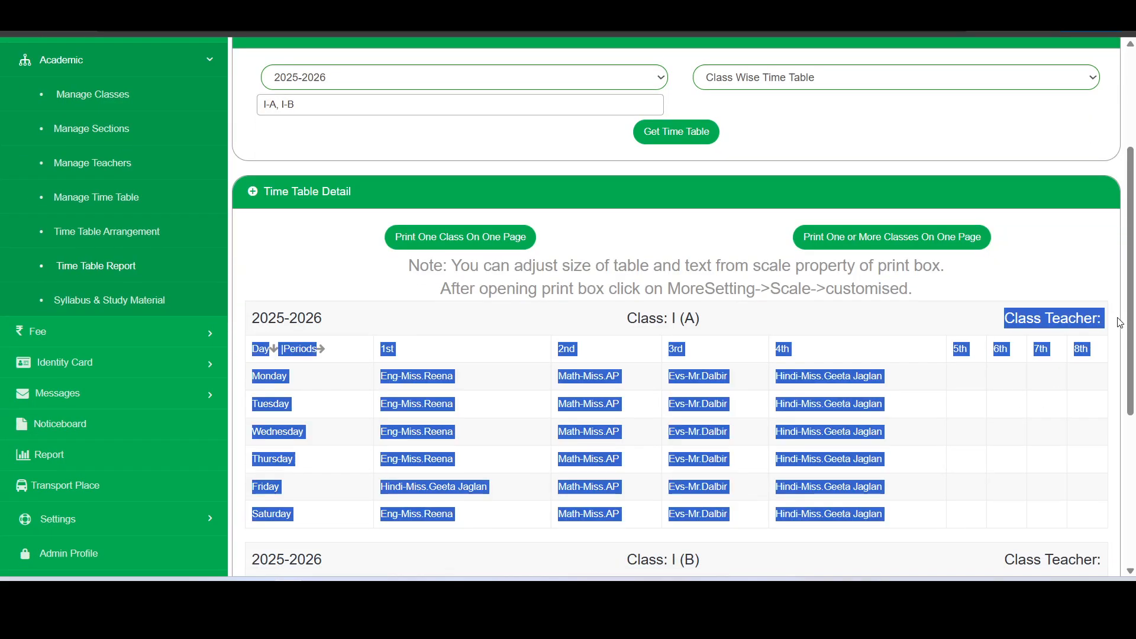
{"action": "left_click", "coordinate": [1105, 321]}
- Assign the teacher who takes Hindi as class teacher of class First, section A, and save the section
{"action": "scroll", "coordinate": [225, 237], "scroll_direction": "up", "scroll_amount": 2}
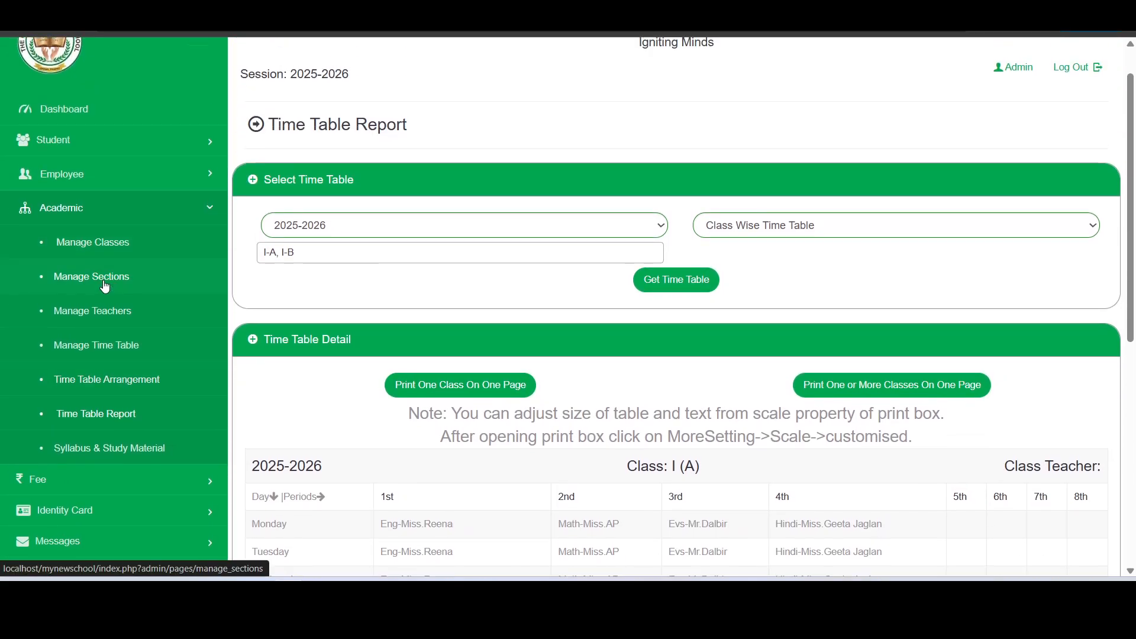
{"action": "left_click", "coordinate": [227, 277]}
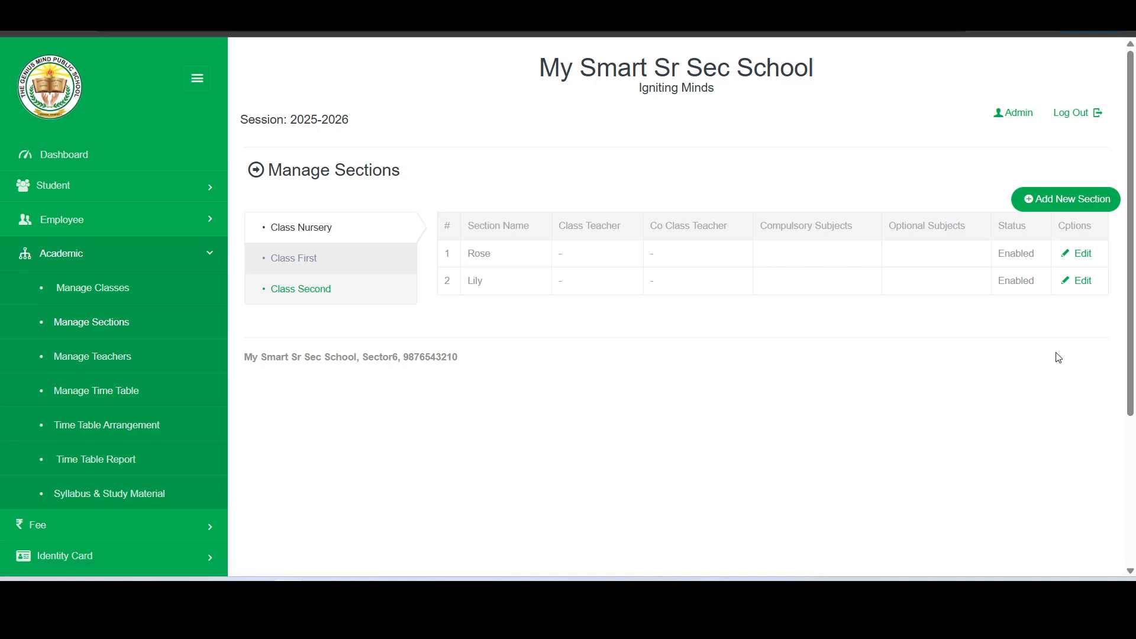
{"action": "left_click", "coordinate": [294, 258]}
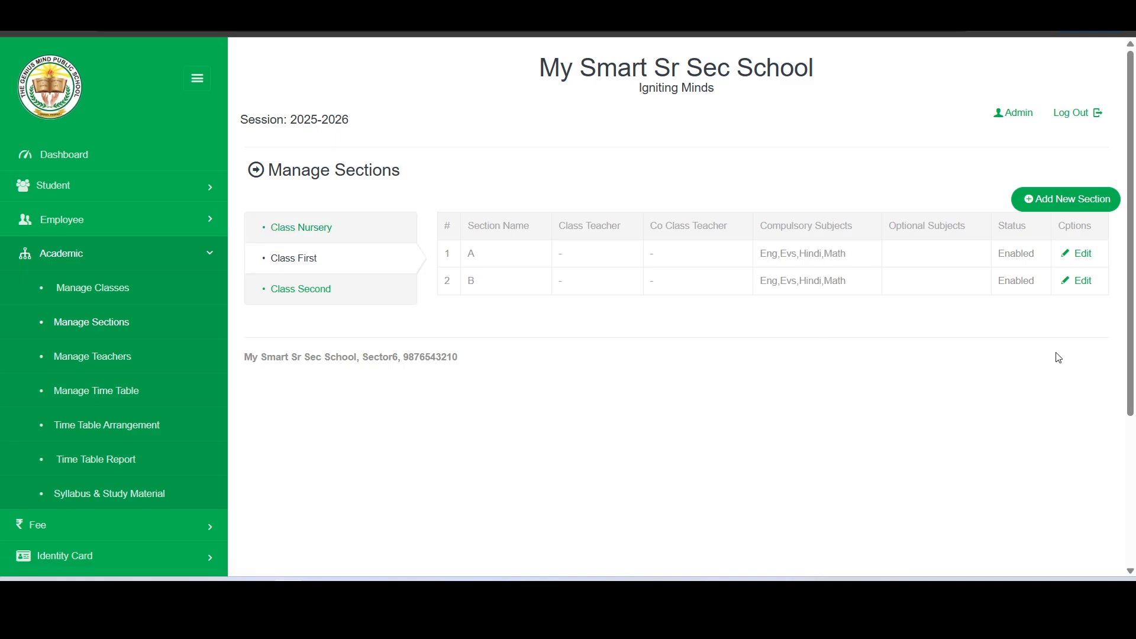
{"action": "left_click", "coordinate": [1084, 255]}
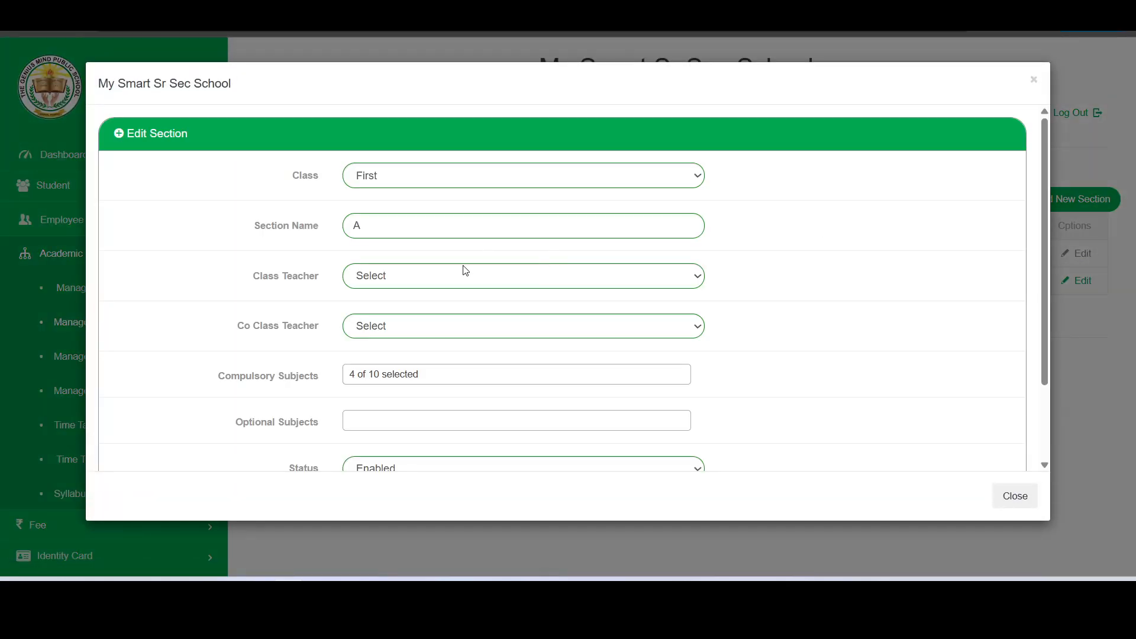
{"action": "left_click", "coordinate": [409, 279]}
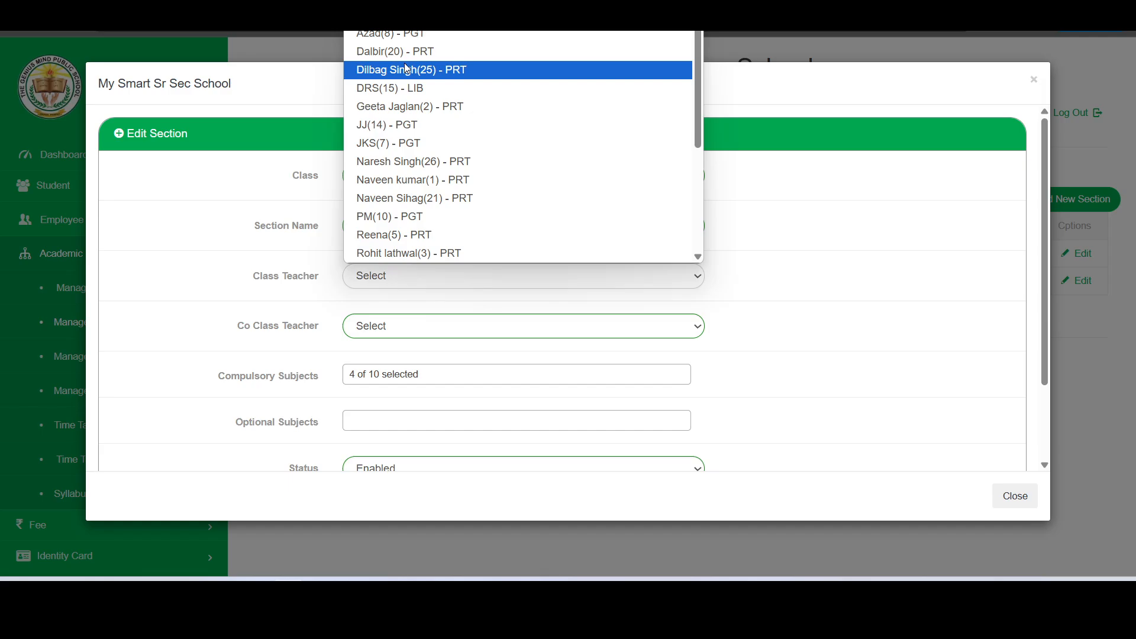
{"action": "left_click", "coordinate": [402, 107]}
{"action": "scroll", "coordinate": [762, 308], "scroll_direction": "down", "scroll_amount": 2}
{"action": "left_click", "coordinate": [390, 420]}
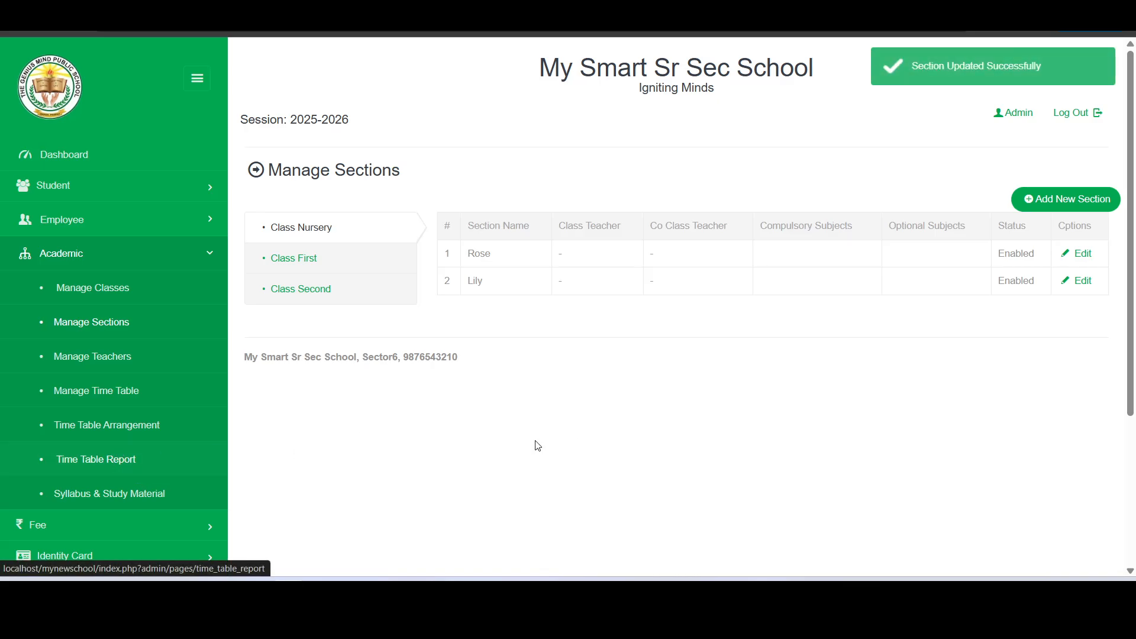
- Generate the Class Wise Time Table report for 2025-2026 covering classes I-A and I-B
{"action": "left_click", "coordinate": [595, 275]}
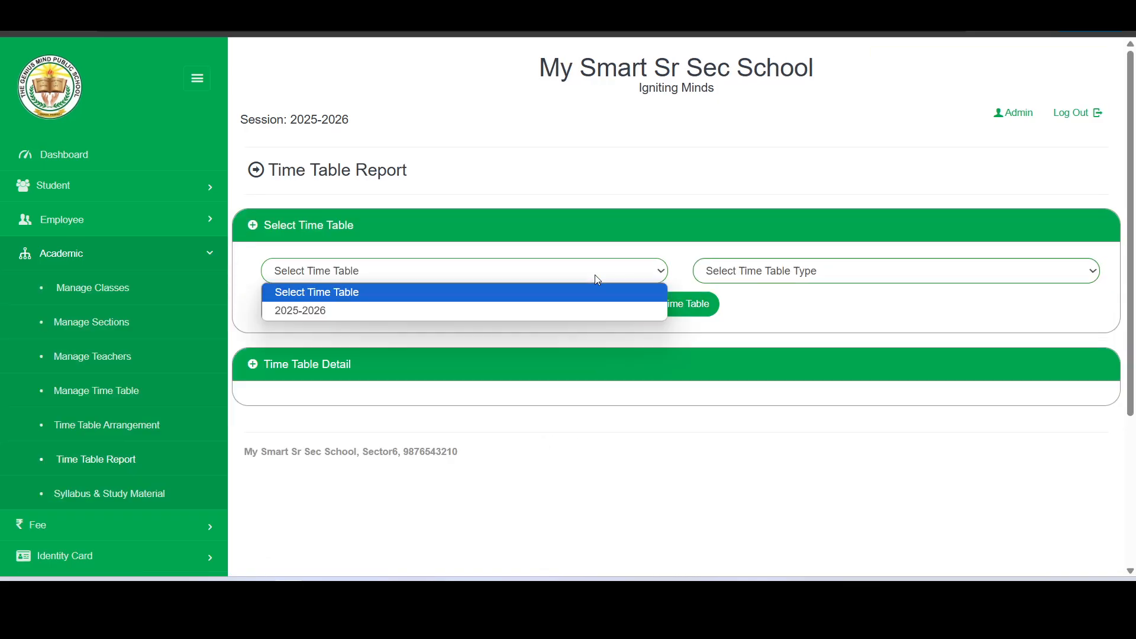
{"action": "left_click", "coordinate": [499, 308]}
{"action": "left_click", "coordinate": [798, 275]}
{"action": "left_click", "coordinate": [791, 311]}
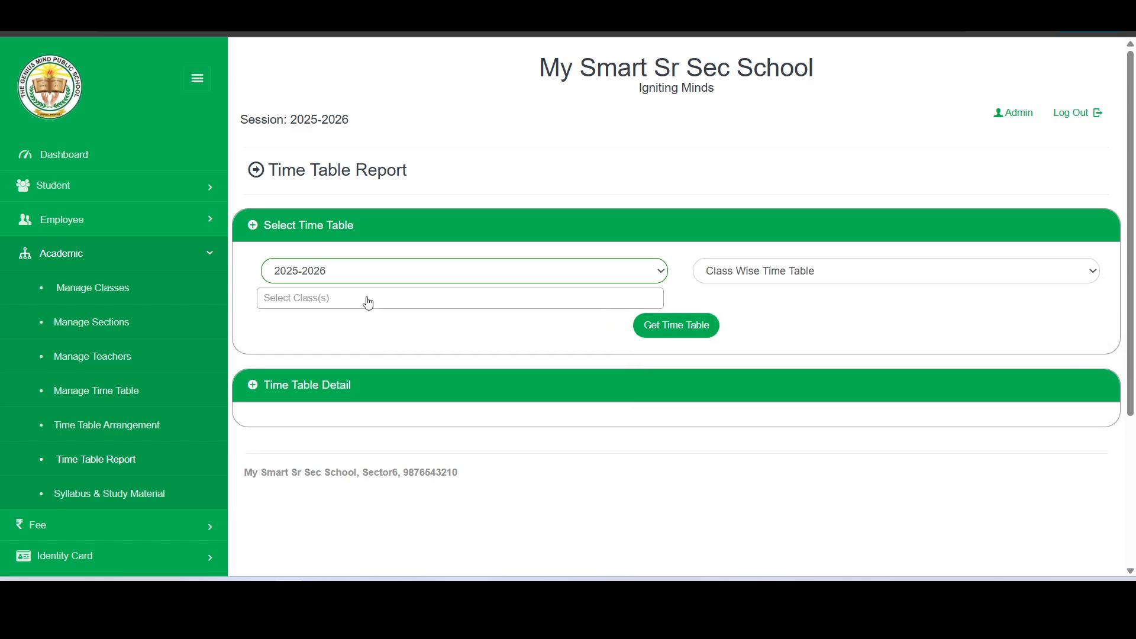
{"action": "left_click", "coordinate": [358, 300]}
{"action": "left_click", "coordinate": [288, 390]}
{"action": "left_click", "coordinate": [285, 412]}
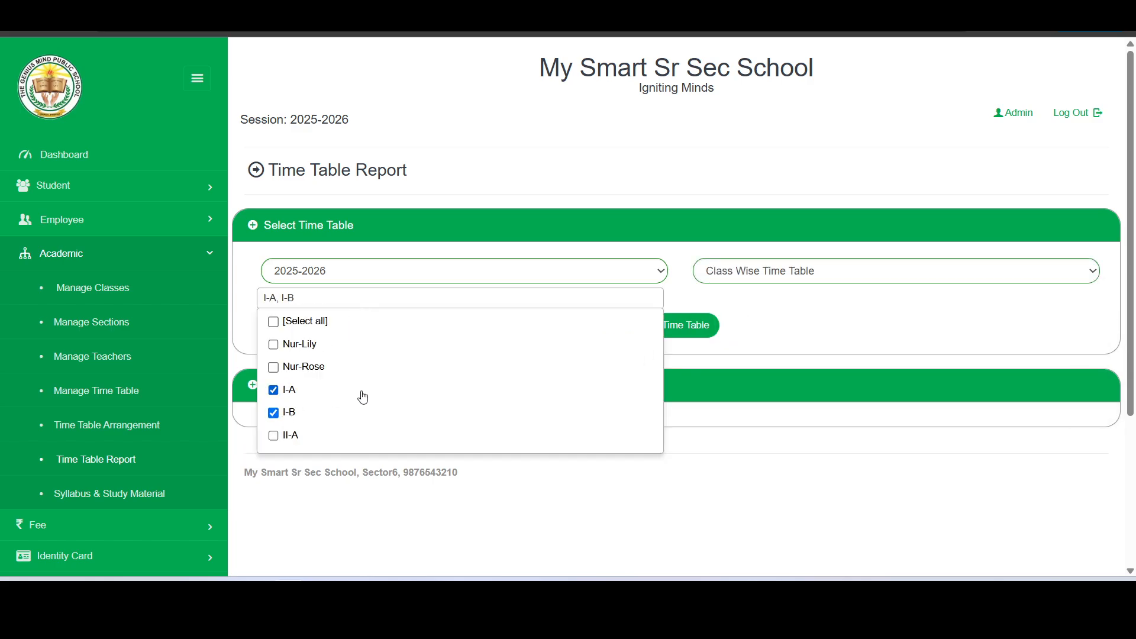
{"action": "left_click", "coordinate": [690, 326]}
- Check the class teacher entry in the I (A) heading and look over both generated time tables
{"action": "scroll", "coordinate": [832, 409], "scroll_direction": "down", "scroll_amount": 3}
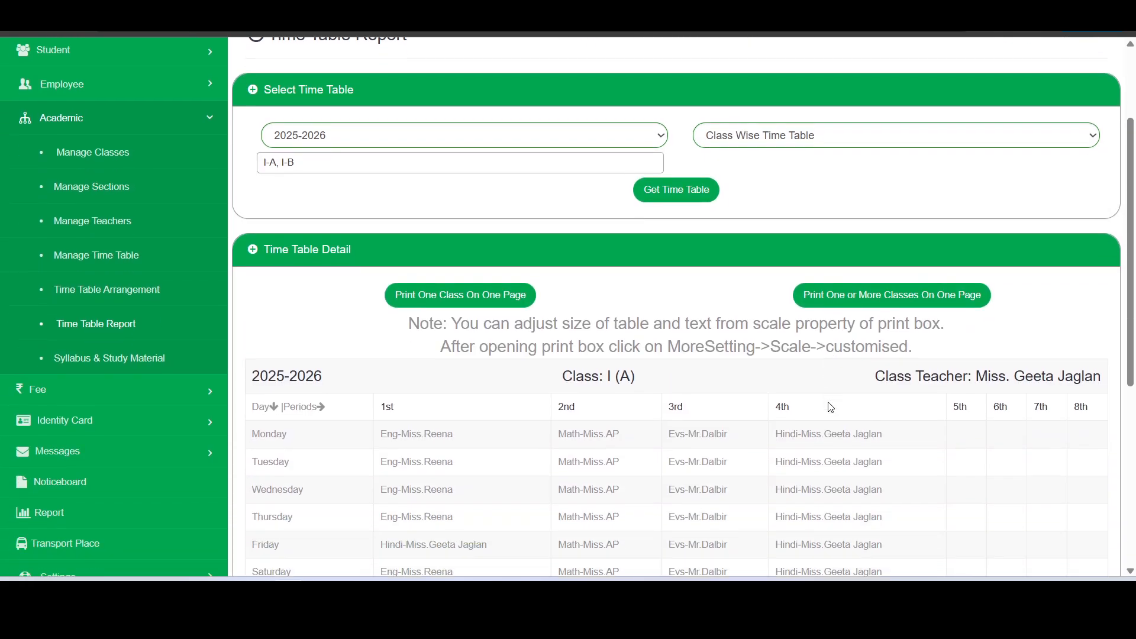
{"action": "left_click_drag", "start_coordinate": [1099, 365], "coordinate": [771, 372]}
{"action": "left_click", "coordinate": [828, 372]}
{"action": "scroll", "coordinate": [876, 375], "scroll_direction": "down", "scroll_amount": 3}
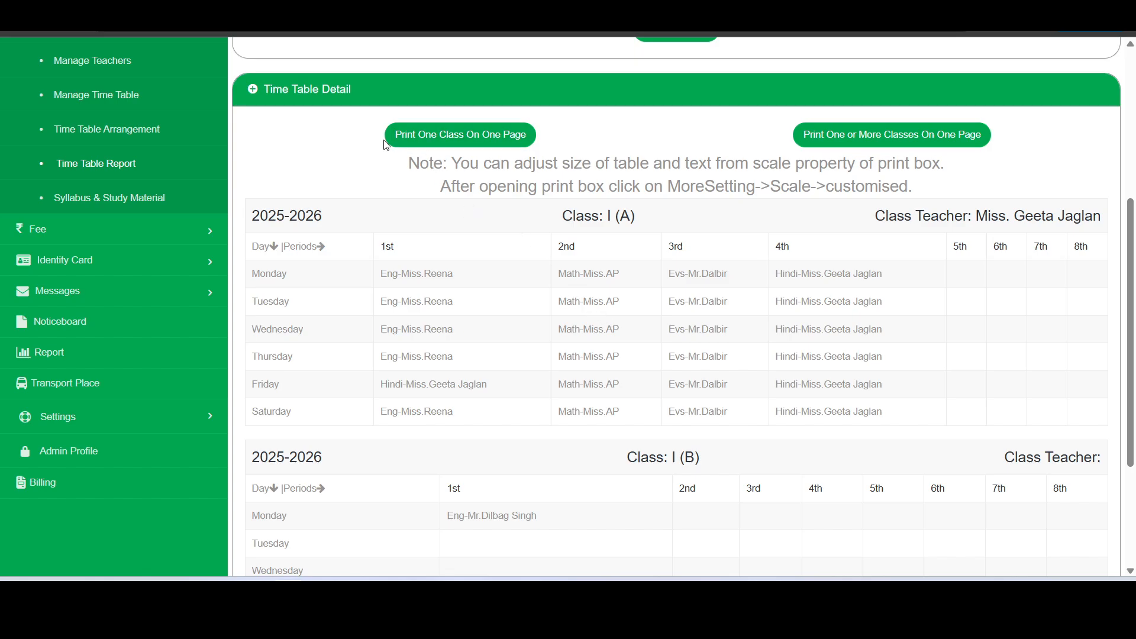
- Open the print preview with one class per page and review the pages for I (A) and I (B)
{"action": "left_click", "coordinate": [453, 142]}
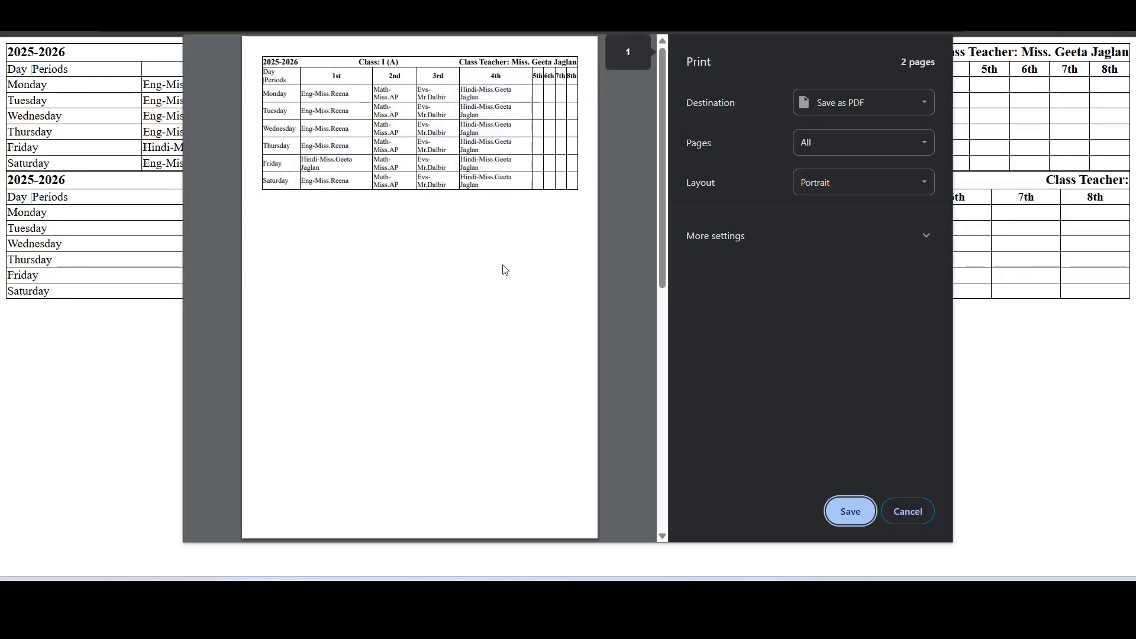
{"action": "scroll", "coordinate": [460, 250], "scroll_direction": "down", "scroll_amount": 8}
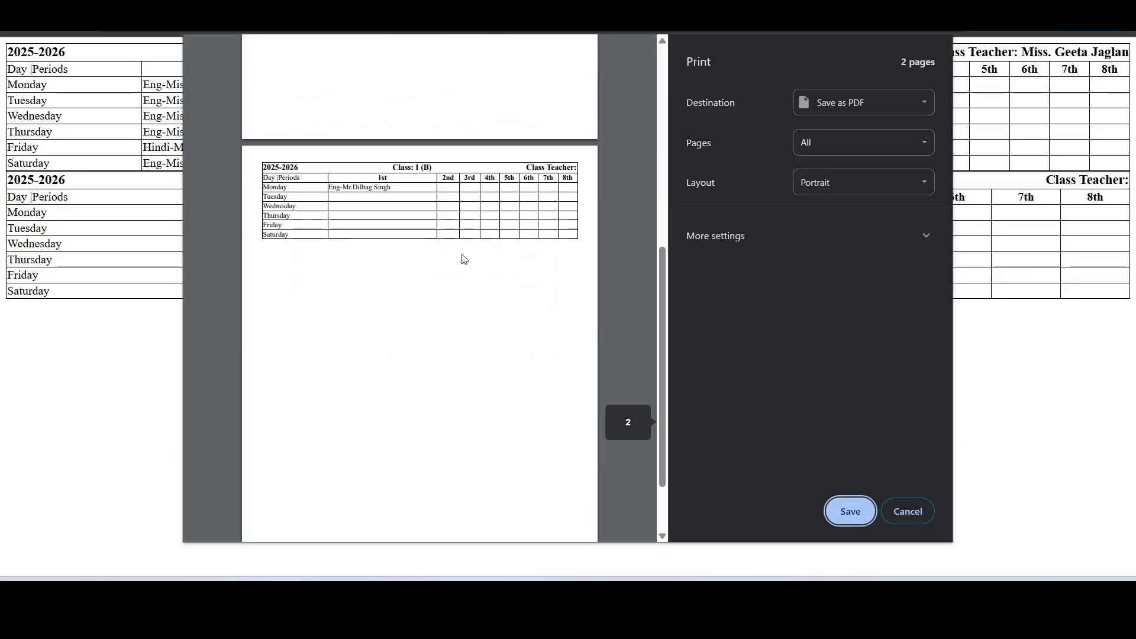
{"action": "scroll", "coordinate": [463, 258], "scroll_direction": "up", "scroll_amount": 5}
{"action": "scroll", "coordinate": [462, 259], "scroll_direction": "up", "scroll_amount": 5}
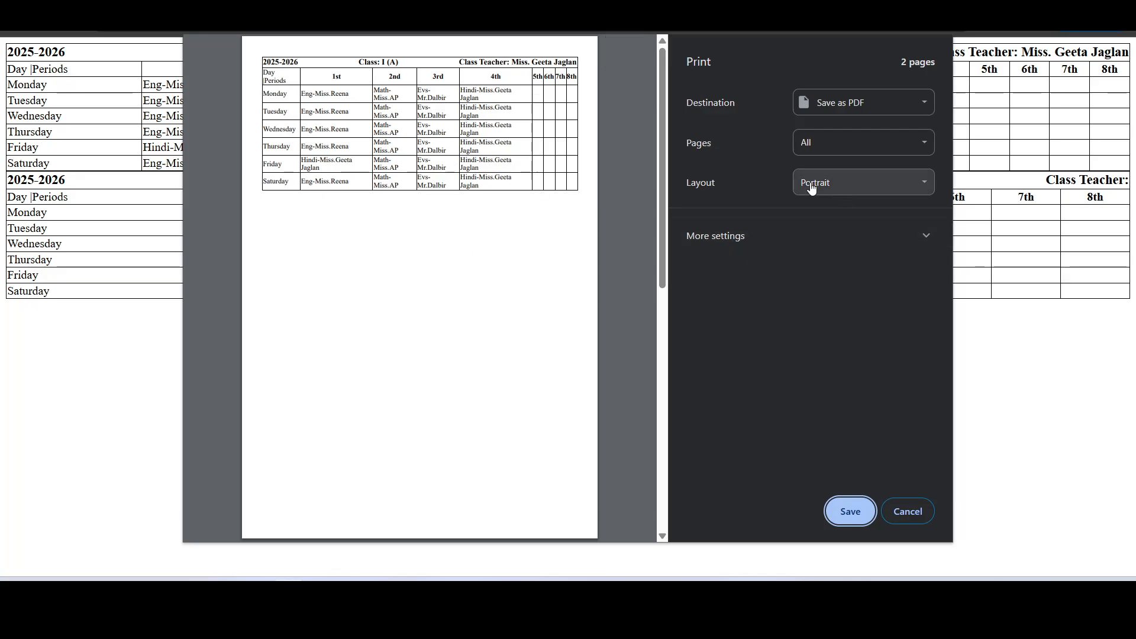
- Try Landscape layout with a customised scale of 150 in the print preview, review the pages and cancel printing
{"action": "left_click", "coordinate": [735, 236]}
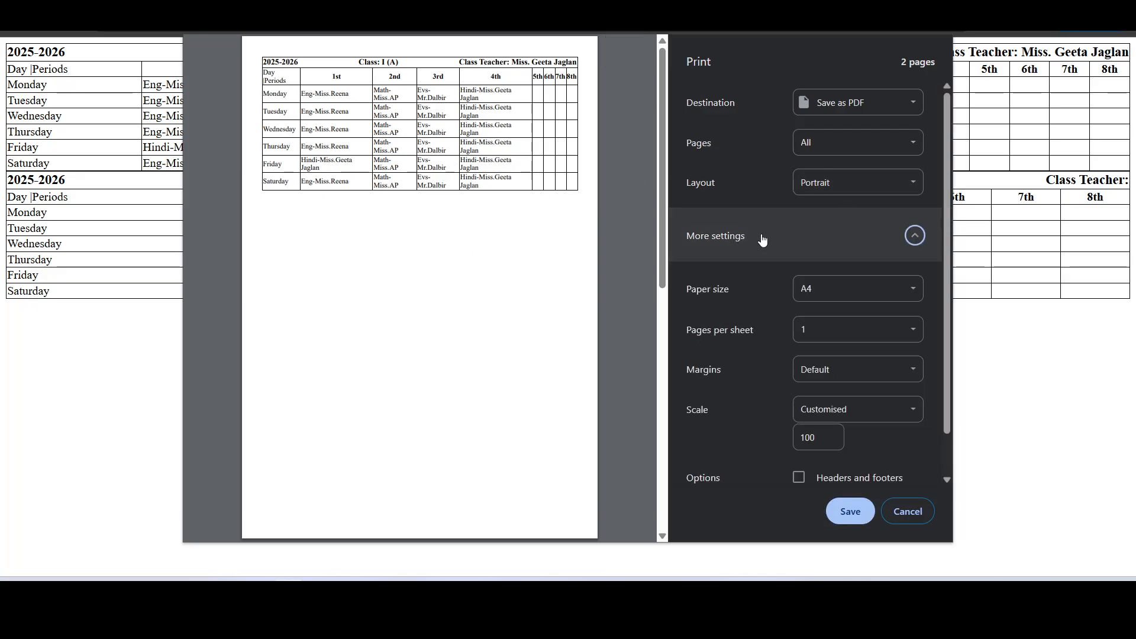
{"action": "left_click", "coordinate": [849, 182]}
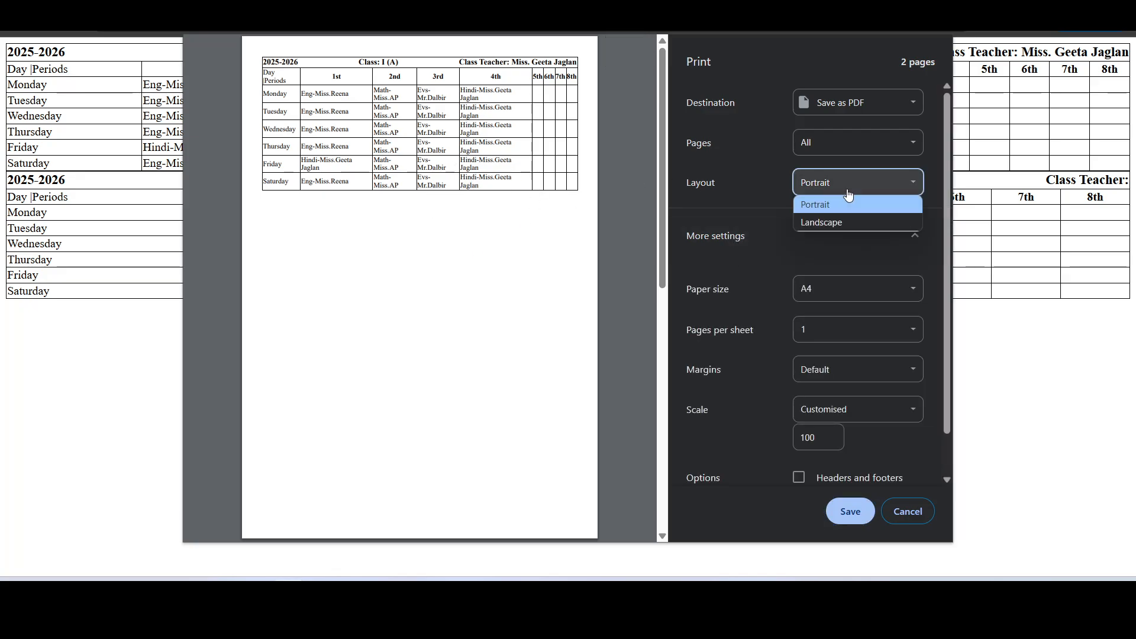
{"action": "left_click", "coordinate": [821, 223]}
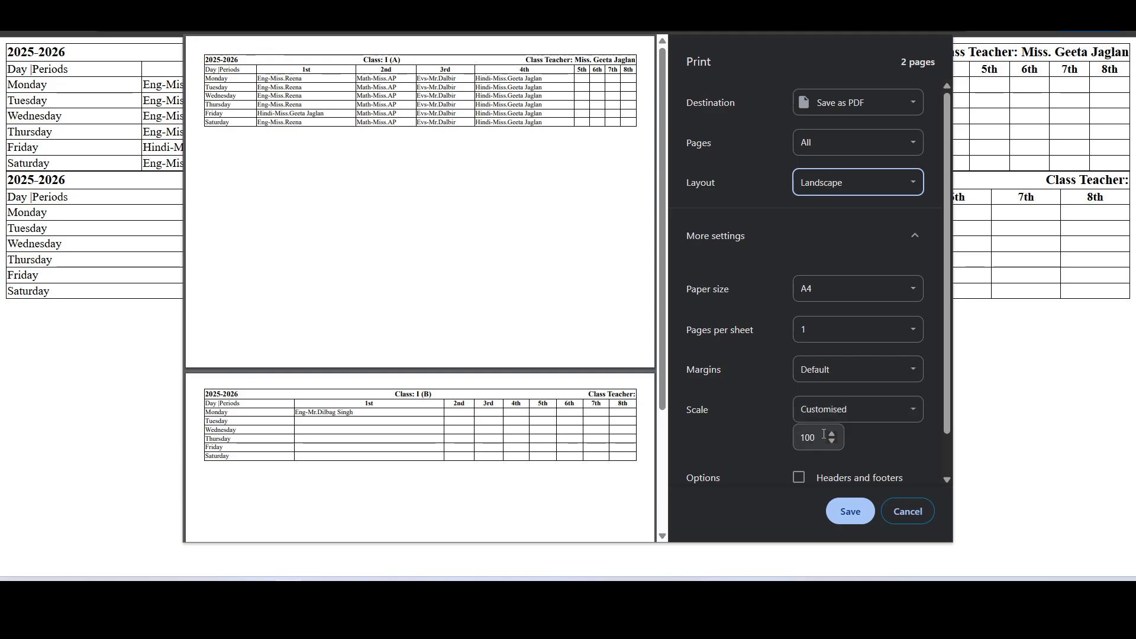
{"action": "left_click_drag", "start_coordinate": [822, 436], "coordinate": [793, 441]}
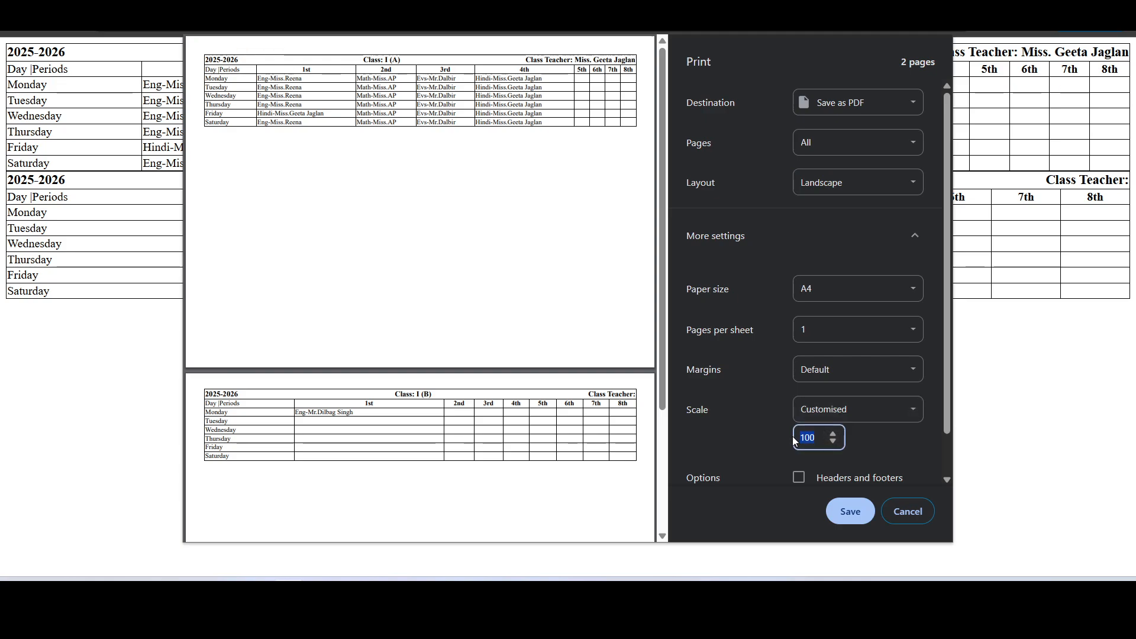
{"action": "type", "text": "150"}
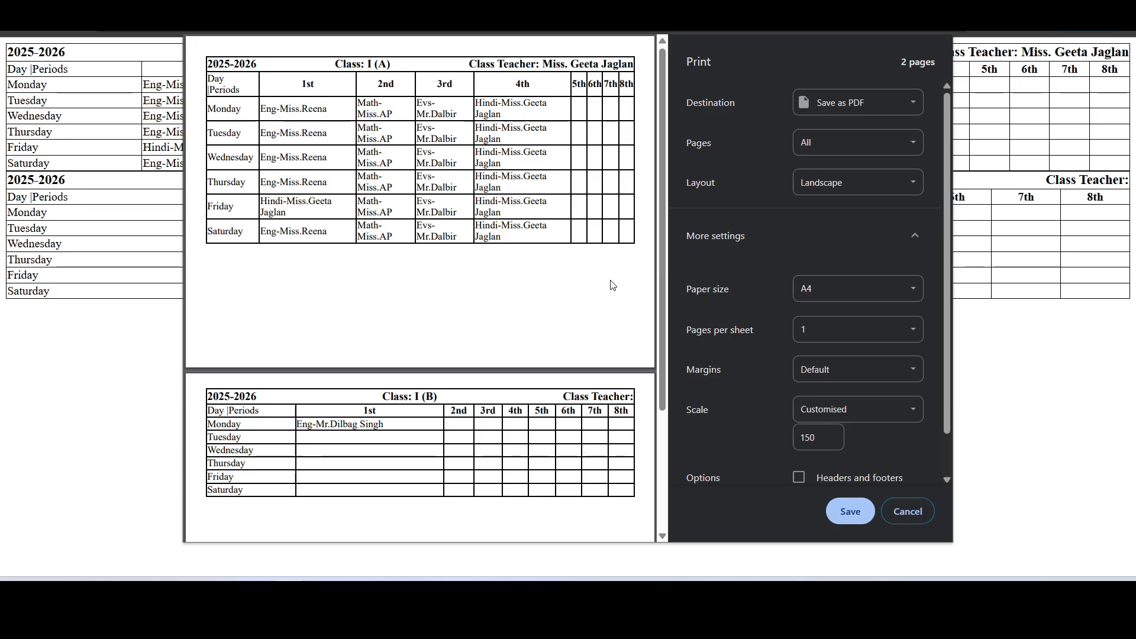
{"action": "scroll", "coordinate": [609, 261], "scroll_direction": "down", "scroll_amount": 1}
{"action": "scroll", "coordinate": [482, 249], "scroll_direction": "up", "scroll_amount": 1}
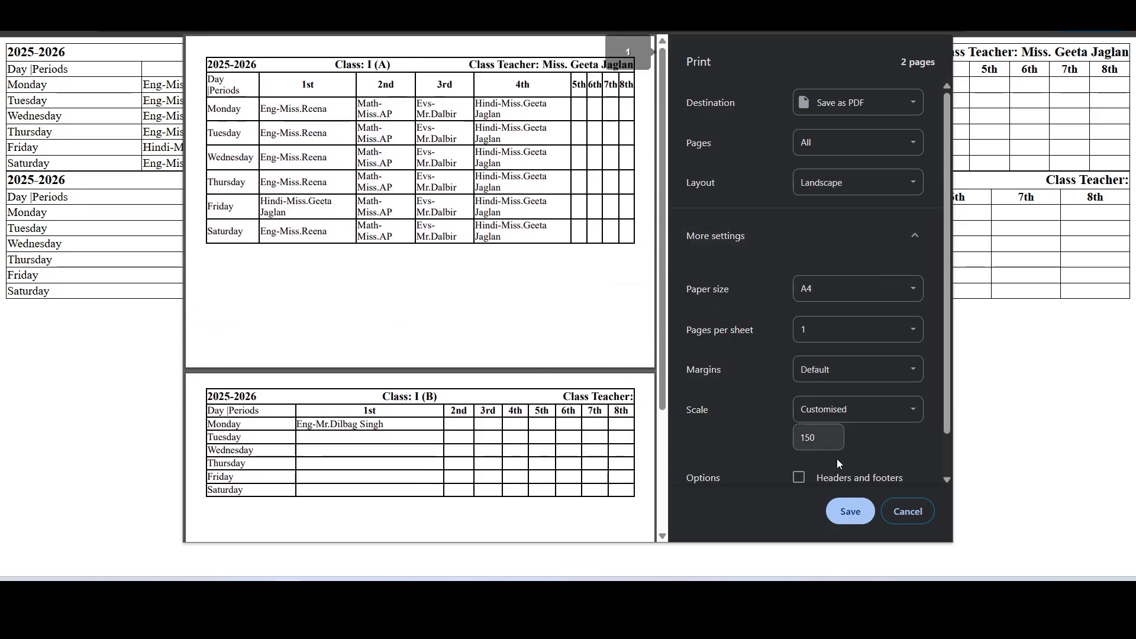
{"action": "left_click", "coordinate": [910, 513]}
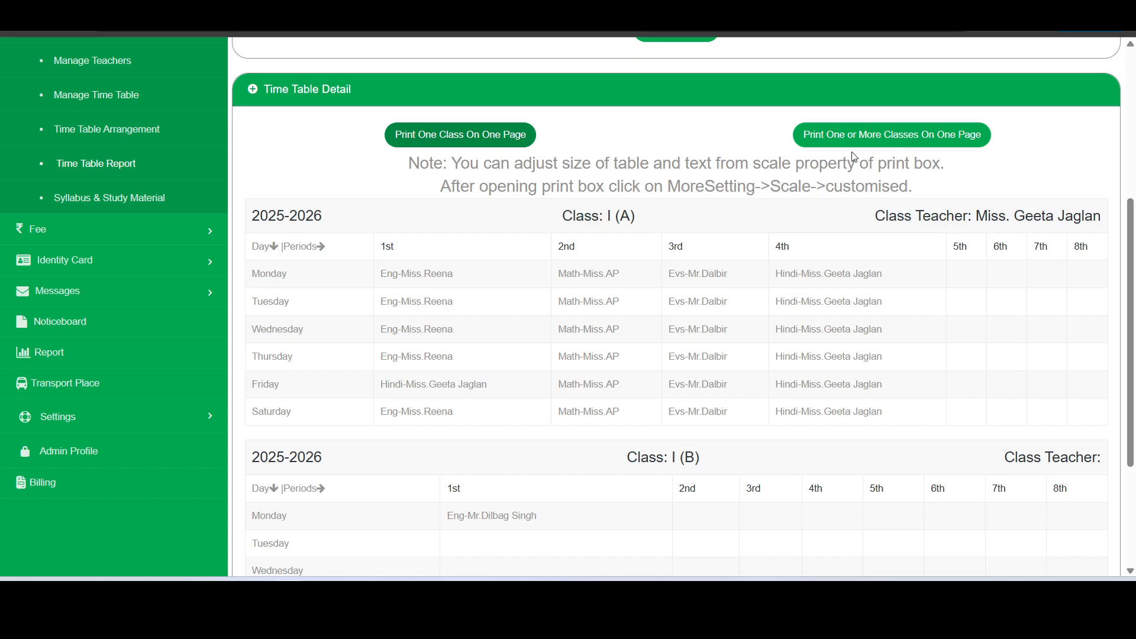
- Open the print preview for one or more classes on one page and return the scale to Default
{"action": "left_click", "coordinate": [901, 147]}
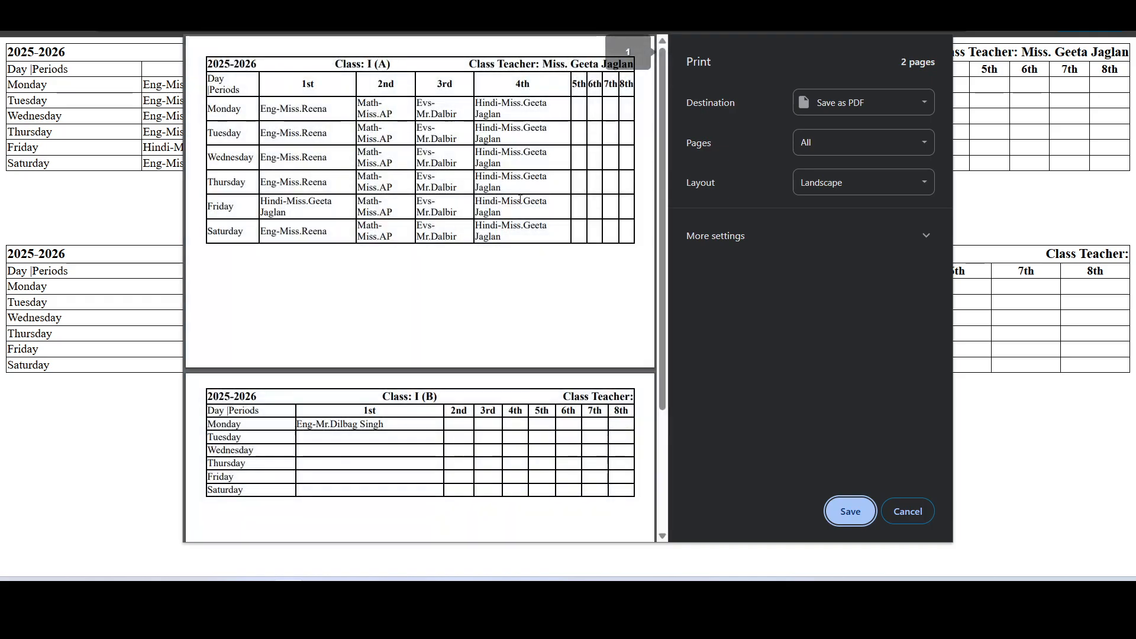
{"action": "left_click", "coordinate": [768, 253]}
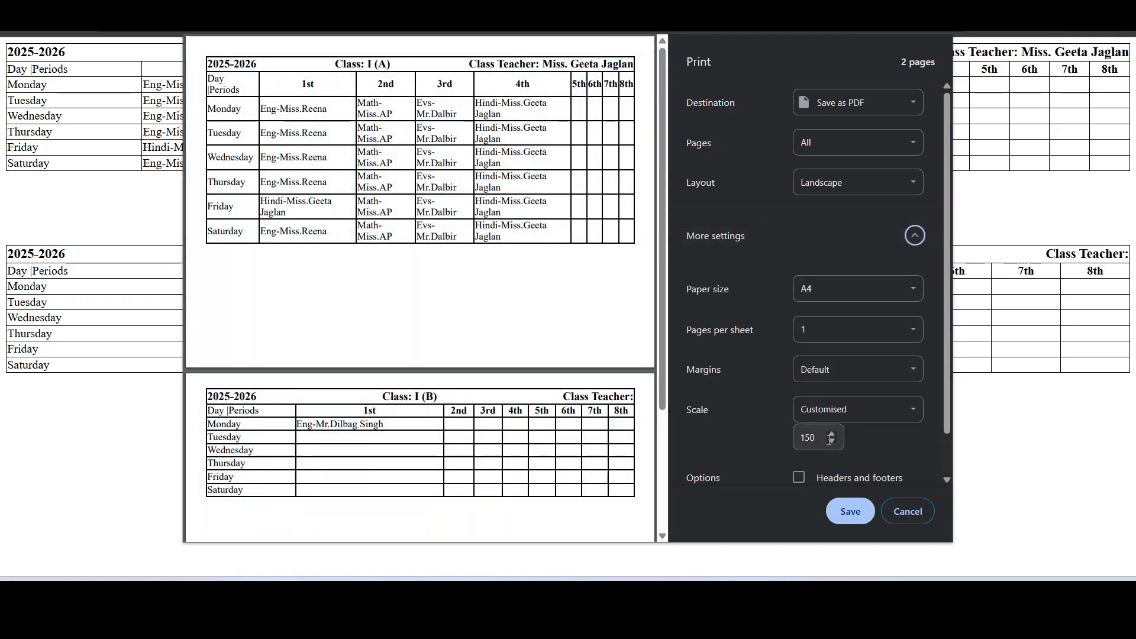
{"action": "left_click_drag", "start_coordinate": [822, 437], "coordinate": [793, 435]}
{"action": "type", "text": "100"}
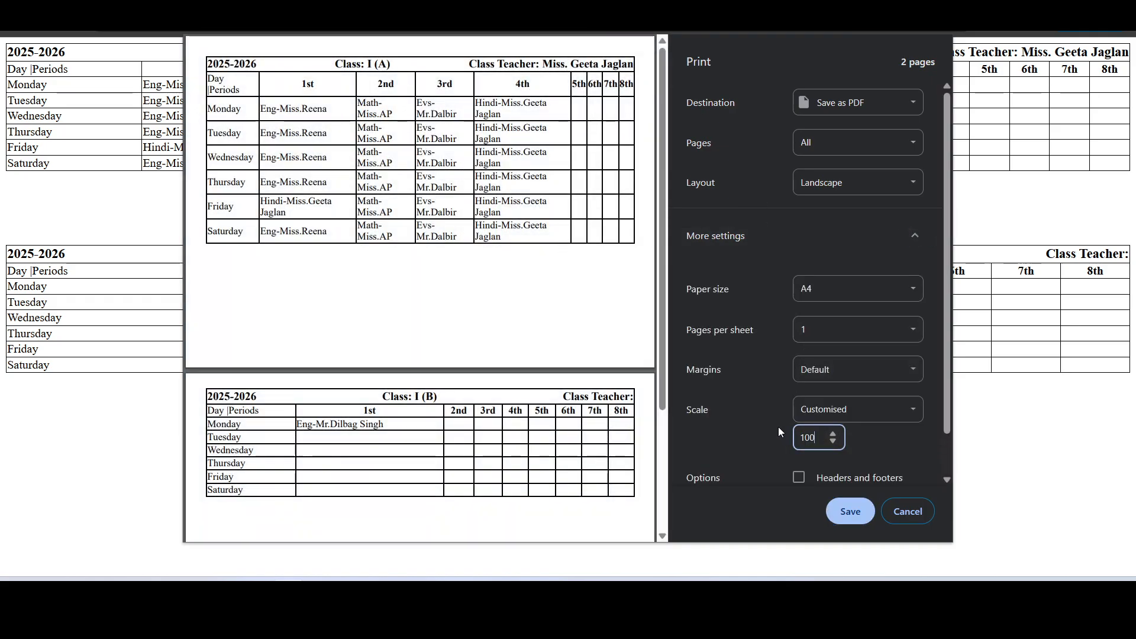
{"action": "left_click", "coordinate": [811, 406]}
{"action": "left_click", "coordinate": [806, 427]}
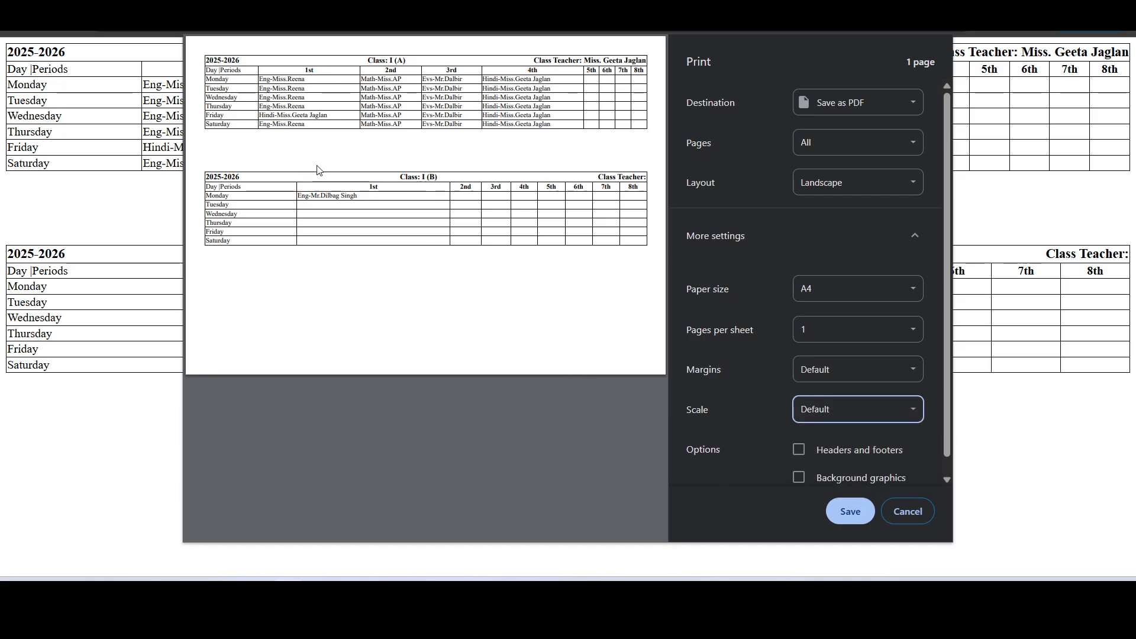
- Switch the combined class preview to Portrait layout, review it and cancel printing
{"action": "left_click", "coordinate": [858, 185]}
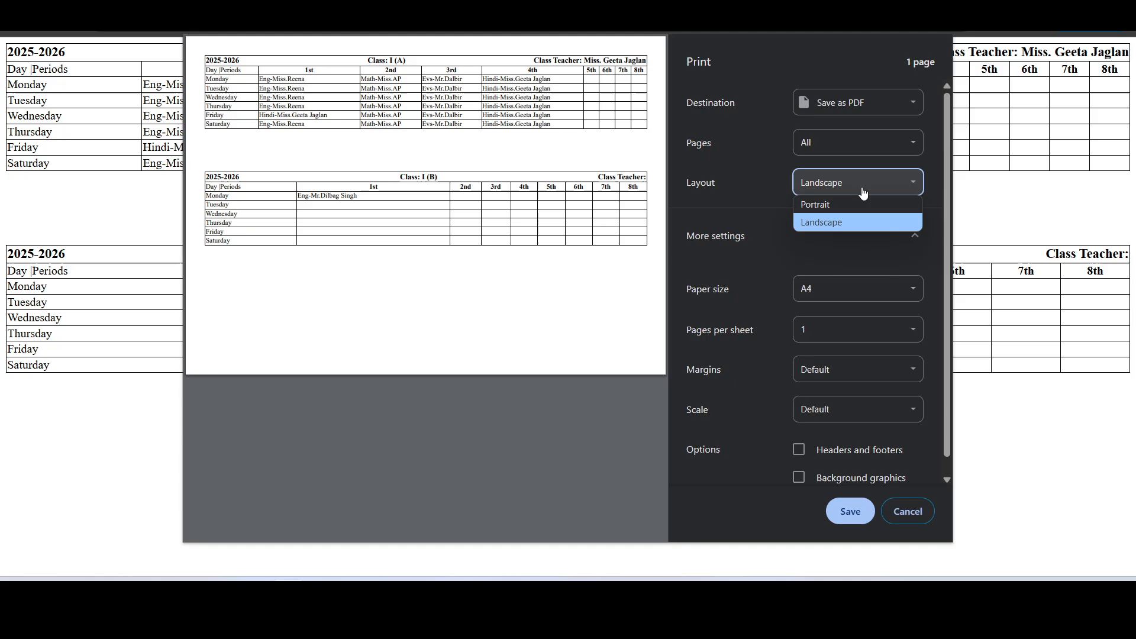
{"action": "left_click", "coordinate": [831, 207]}
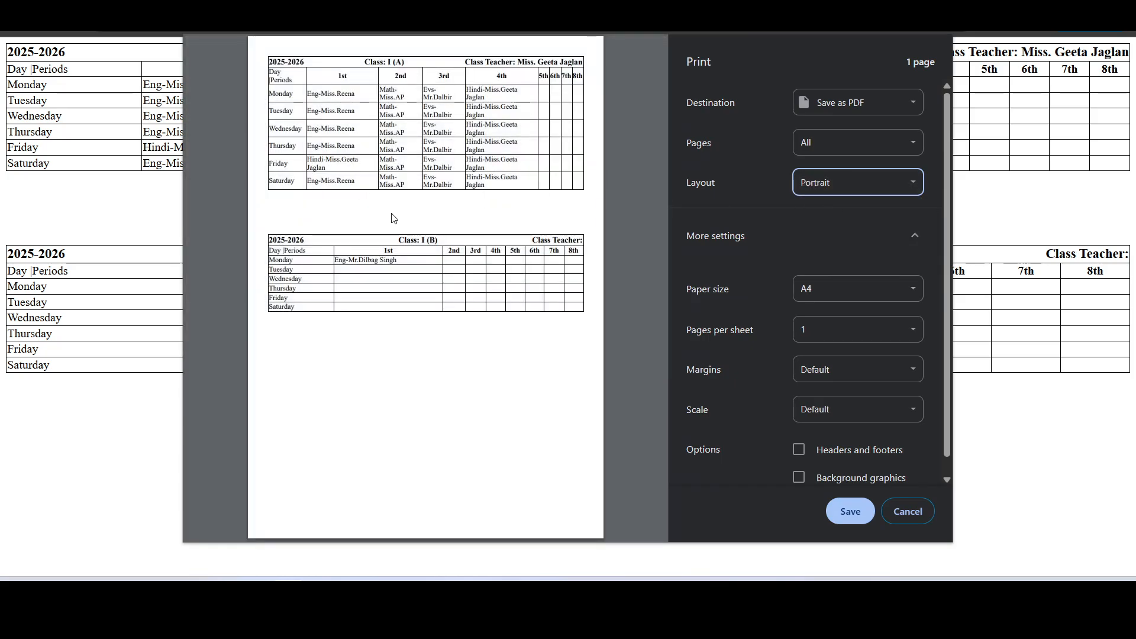
{"action": "left_click", "coordinate": [907, 512]}
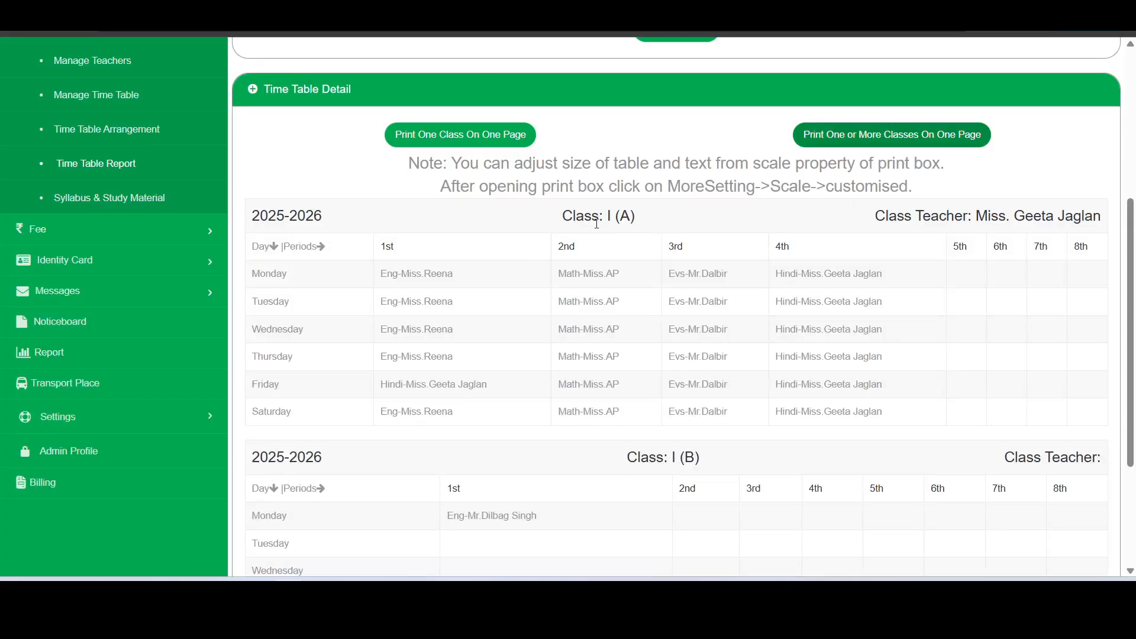
- Generate the Day Wise Teachers Time Table report for Monday
{"action": "scroll", "coordinate": [597, 223], "scroll_direction": "up", "scroll_amount": 3}
{"action": "left_click", "coordinate": [798, 129]}
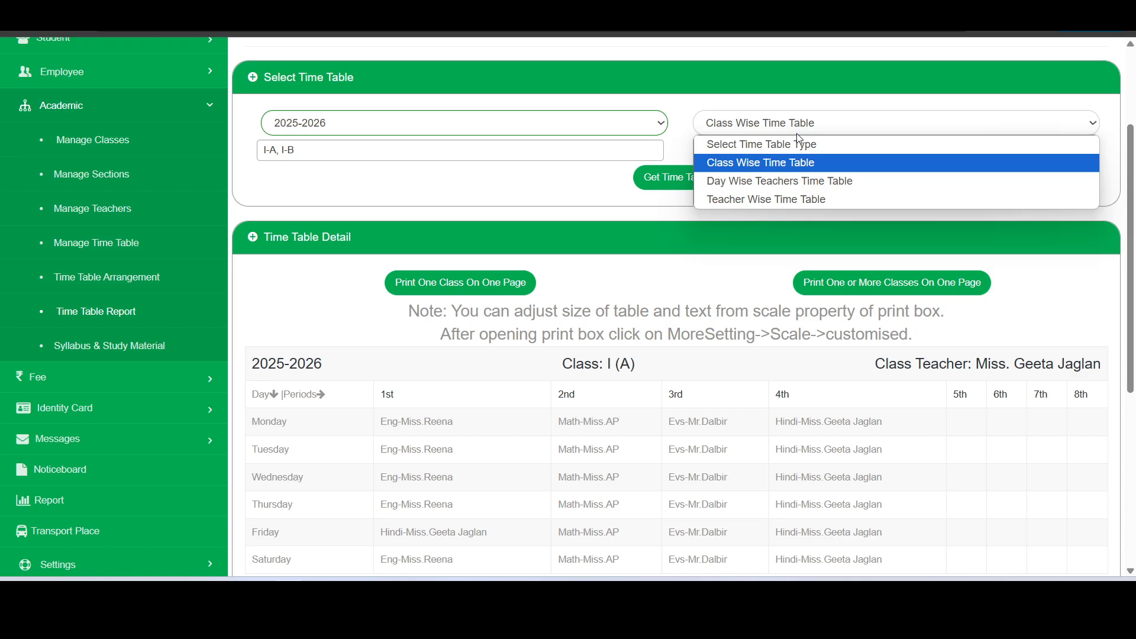
{"action": "left_click", "coordinate": [777, 181]}
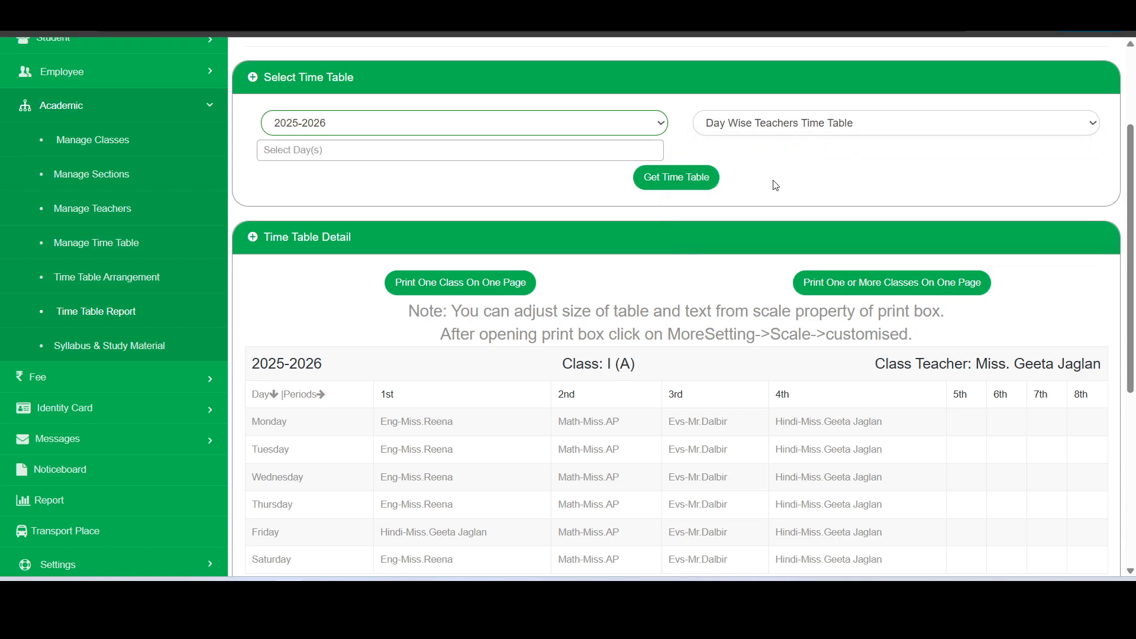
{"action": "left_click", "coordinate": [508, 157]}
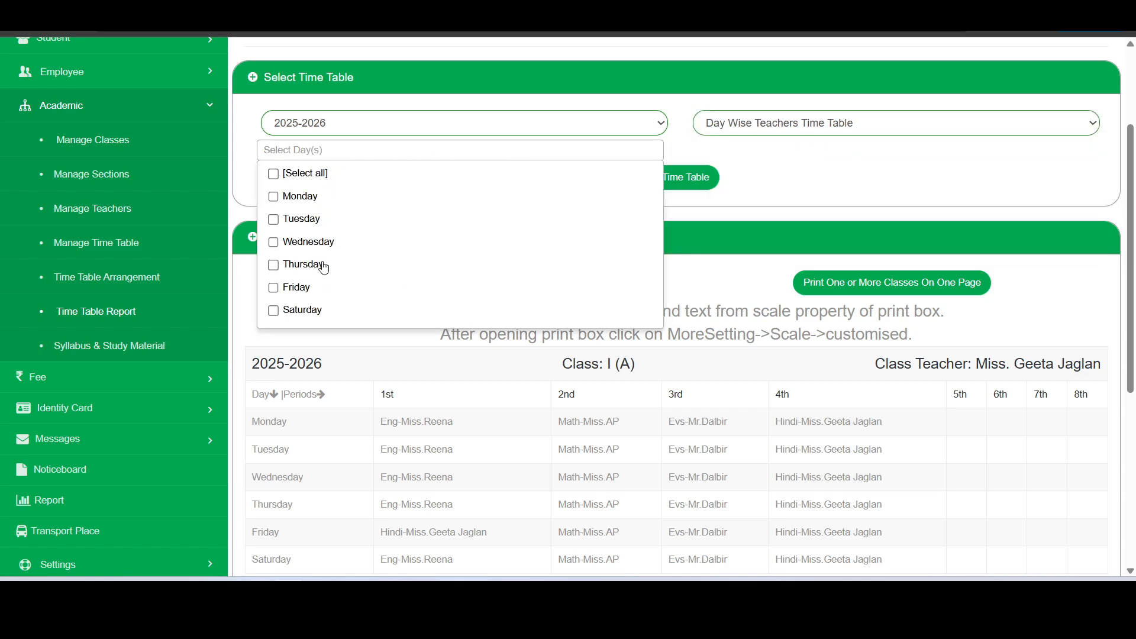
{"action": "left_click", "coordinate": [307, 202]}
{"action": "left_click", "coordinate": [764, 171]}
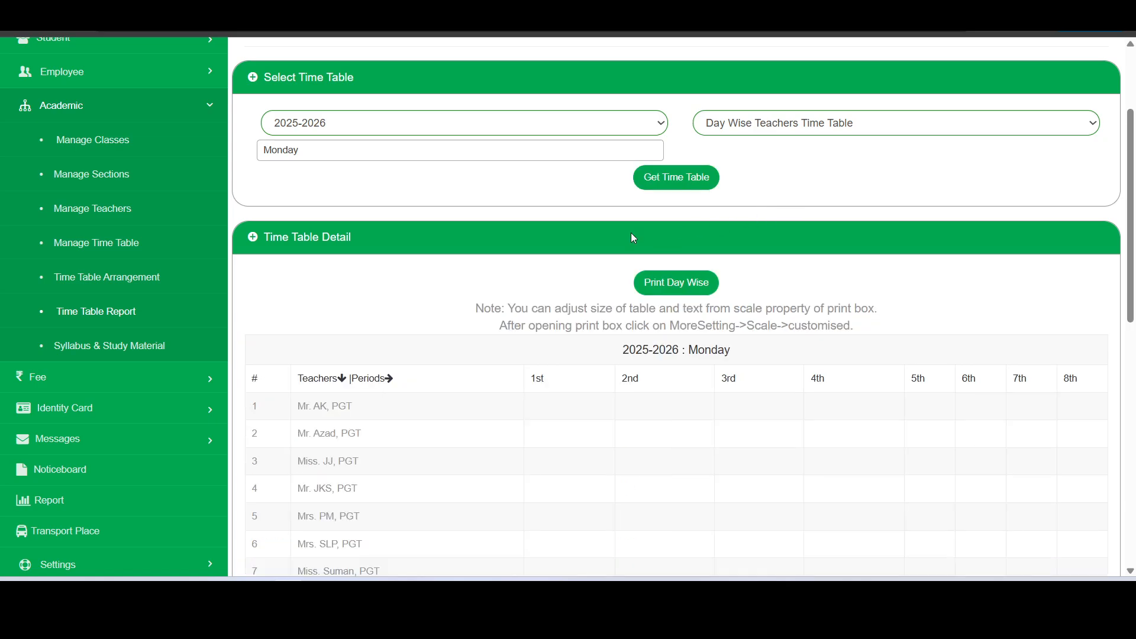
- Examine the Monday report for the classes and subjects assigned to each teacher per period
{"action": "scroll", "coordinate": [633, 238], "scroll_direction": "down", "scroll_amount": 9}
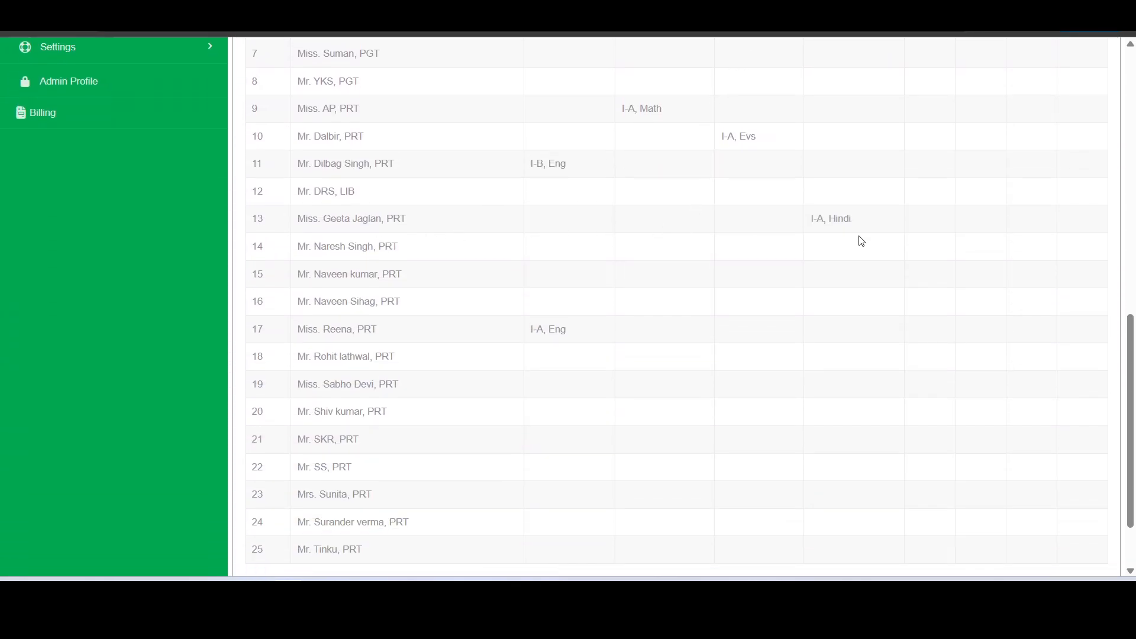
{"action": "scroll", "coordinate": [862, 241], "scroll_direction": "down", "scroll_amount": 1}
{"action": "scroll", "coordinate": [858, 238], "scroll_direction": "up", "scroll_amount": 5}
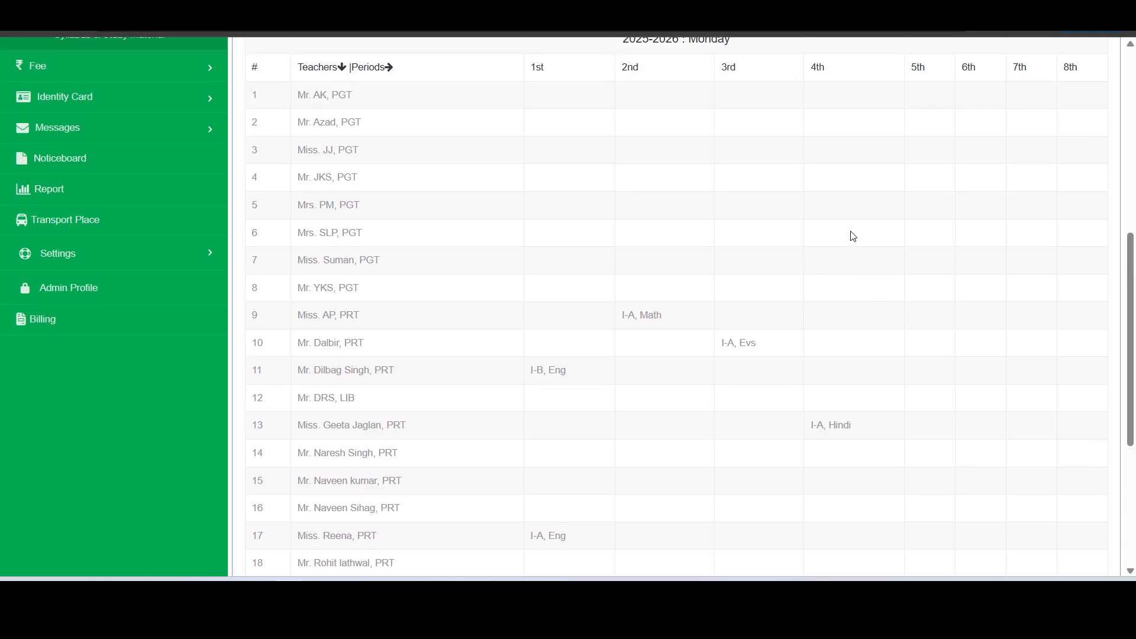
{"action": "scroll", "coordinate": [854, 237], "scroll_direction": "down", "scroll_amount": 1}
{"action": "scroll", "coordinate": [850, 233], "scroll_direction": "down", "scroll_amount": 1}
{"action": "scroll", "coordinate": [790, 428], "scroll_direction": "up", "scroll_amount": 1}
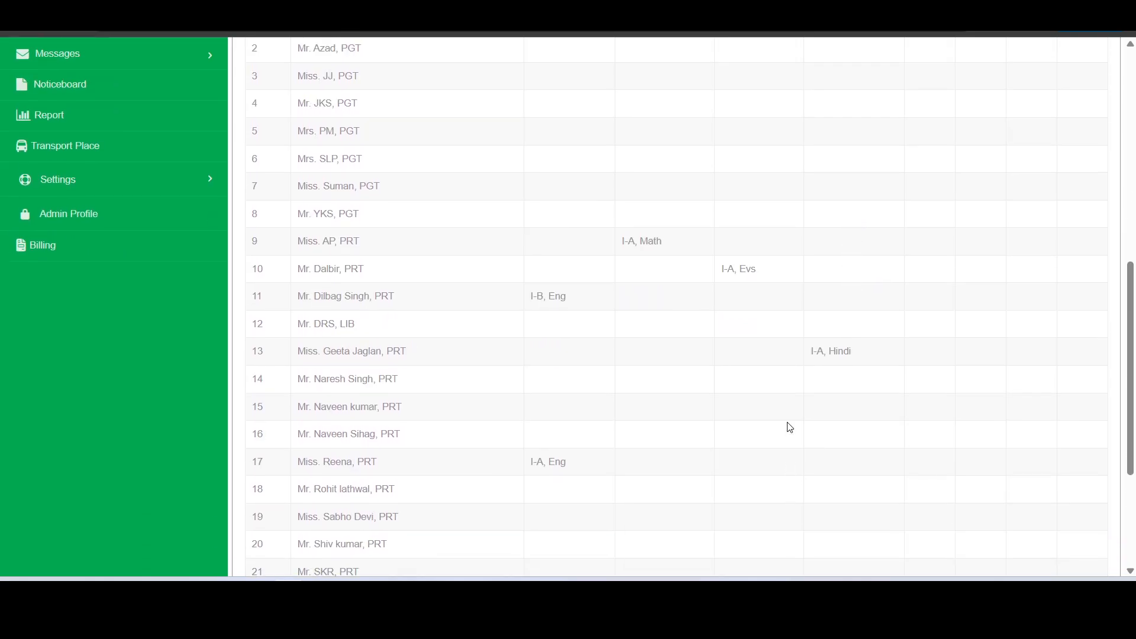
- Change the report type to Teacher Wise Time Table and select the teachers of I-A Hindi and I-A Evs
{"action": "scroll", "coordinate": [790, 427], "scroll_direction": "down", "scroll_amount": 3}
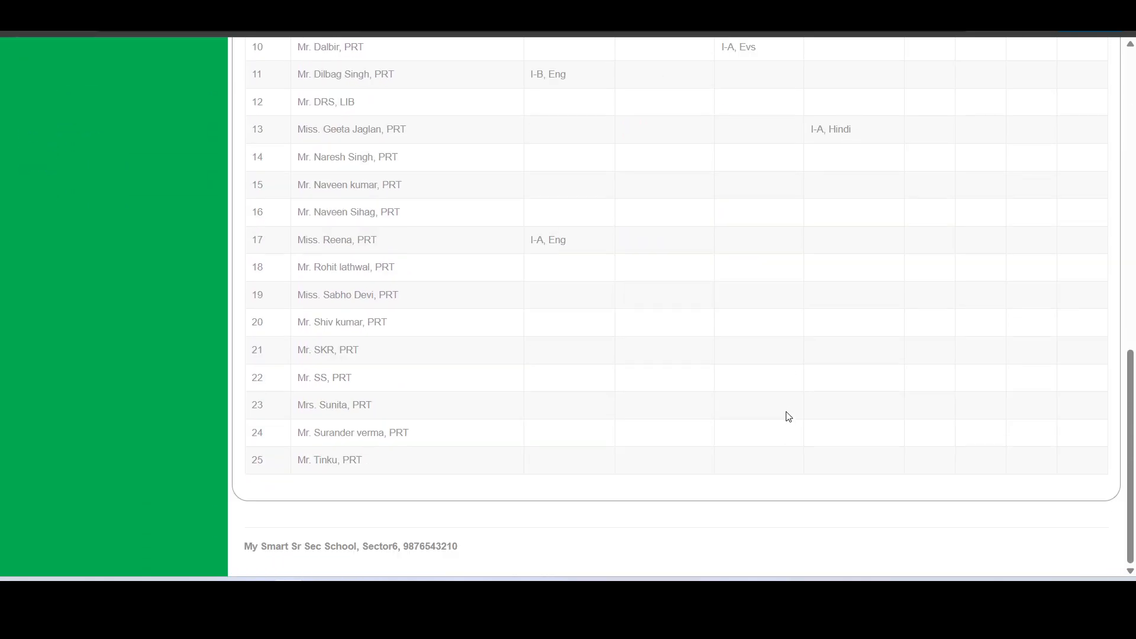
{"action": "scroll", "coordinate": [789, 417], "scroll_direction": "up", "scroll_amount": 10}
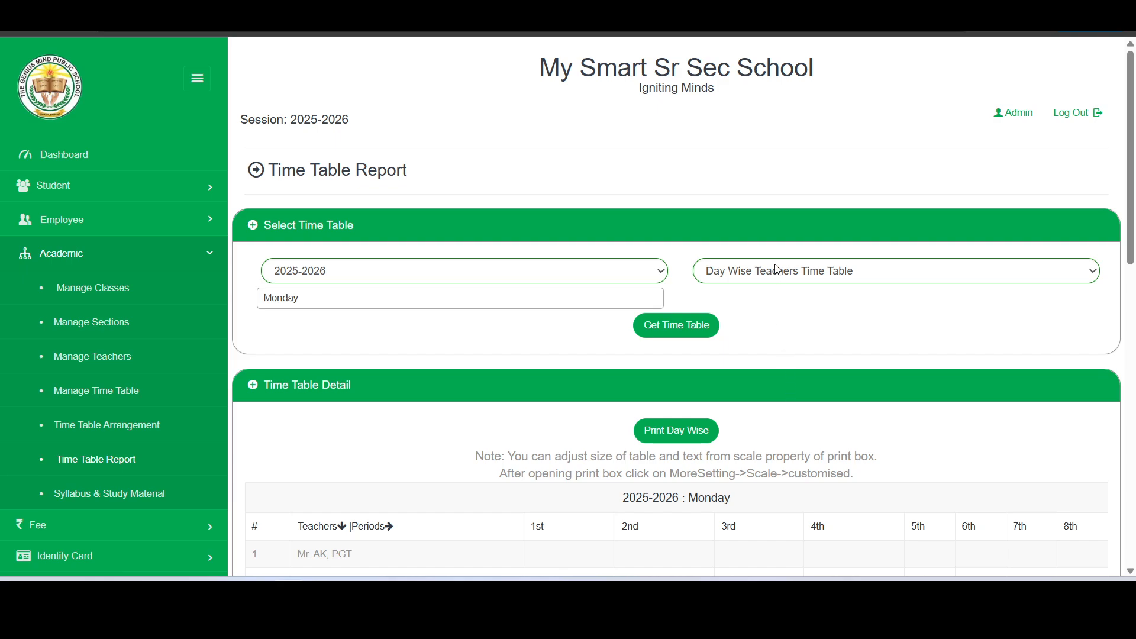
{"action": "left_click", "coordinate": [778, 269]}
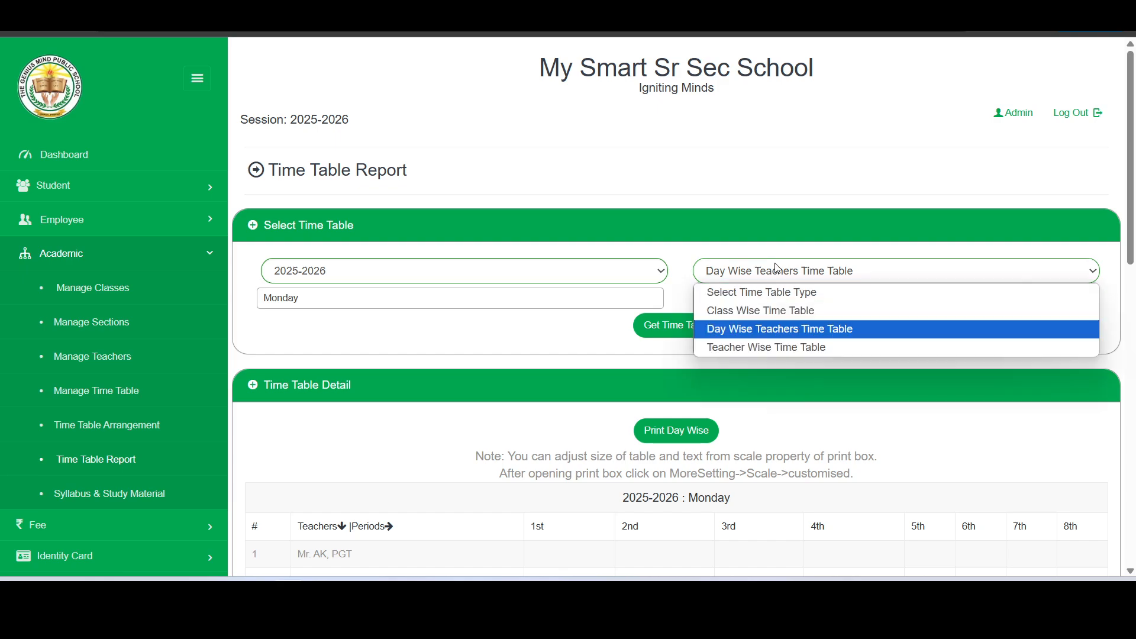
{"action": "left_click", "coordinate": [790, 348]}
{"action": "left_click", "coordinate": [559, 296]}
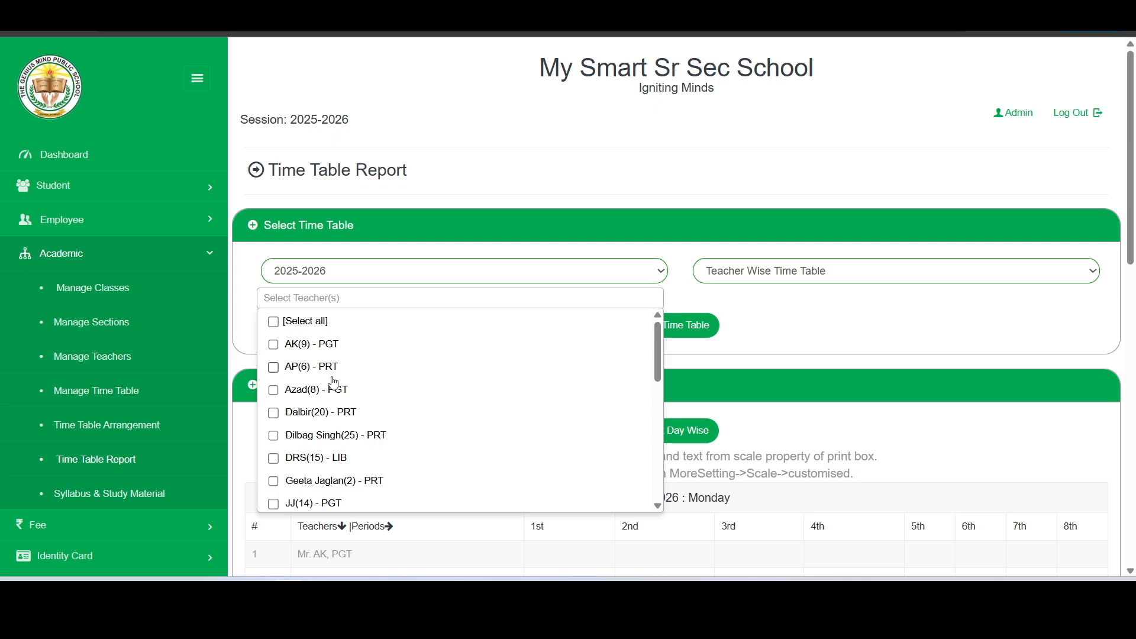
{"action": "left_click", "coordinate": [299, 481]}
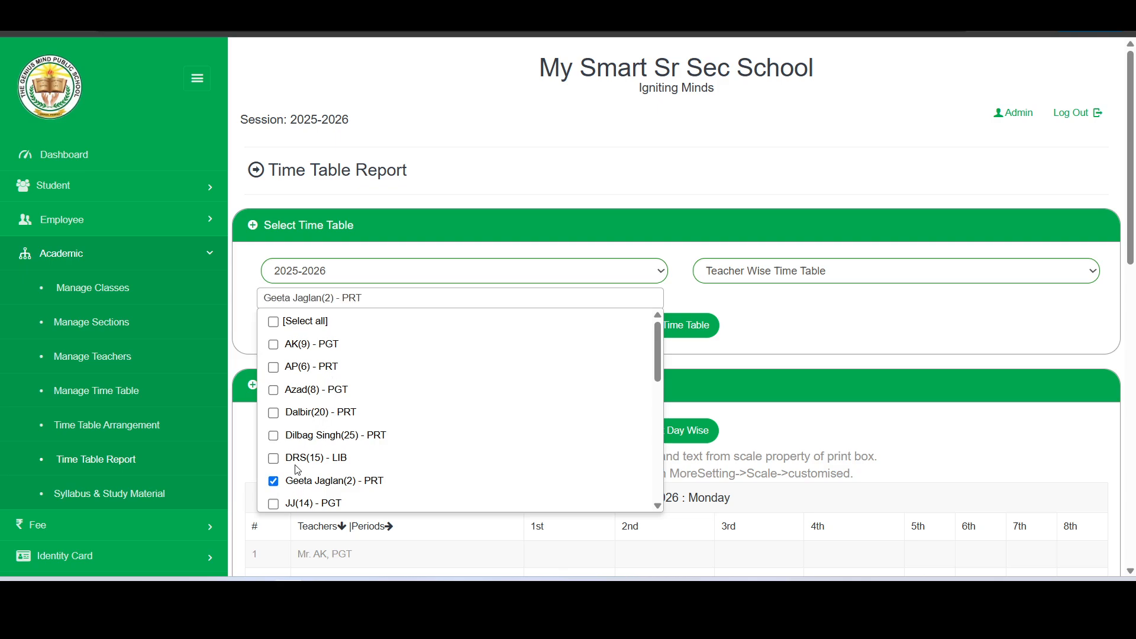
{"action": "left_click", "coordinate": [290, 422]}
- Add the I-A English teacher to the selection and generate the Teacher Wise Time Table report
{"action": "scroll", "coordinate": [287, 426], "scroll_direction": "down", "scroll_amount": 2}
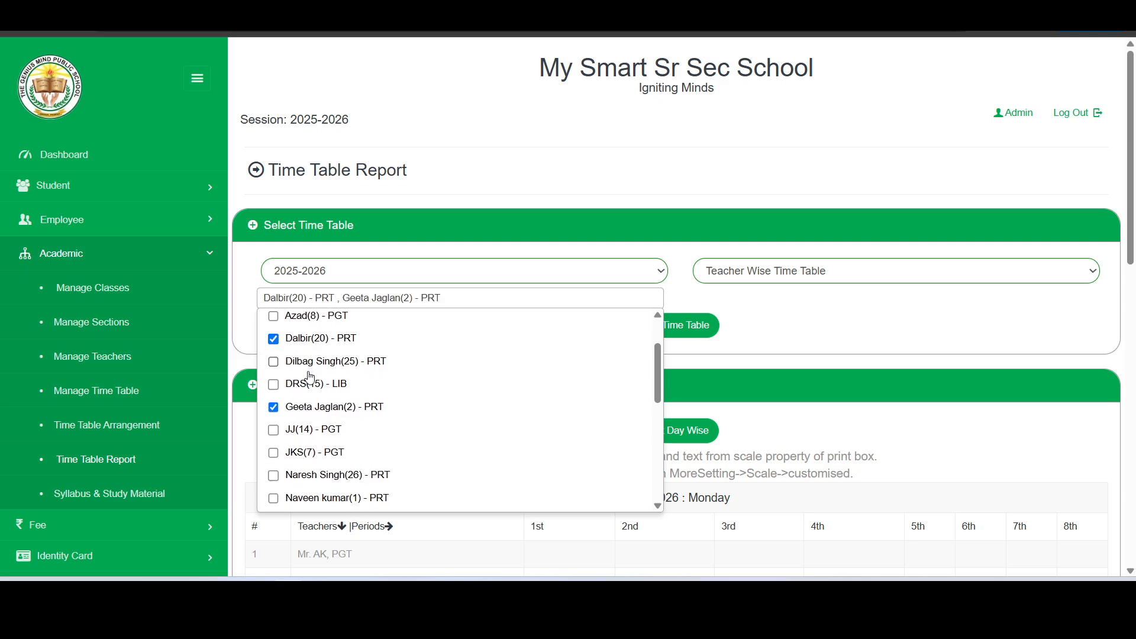
{"action": "scroll", "coordinate": [328, 435], "scroll_direction": "down", "scroll_amount": 4}
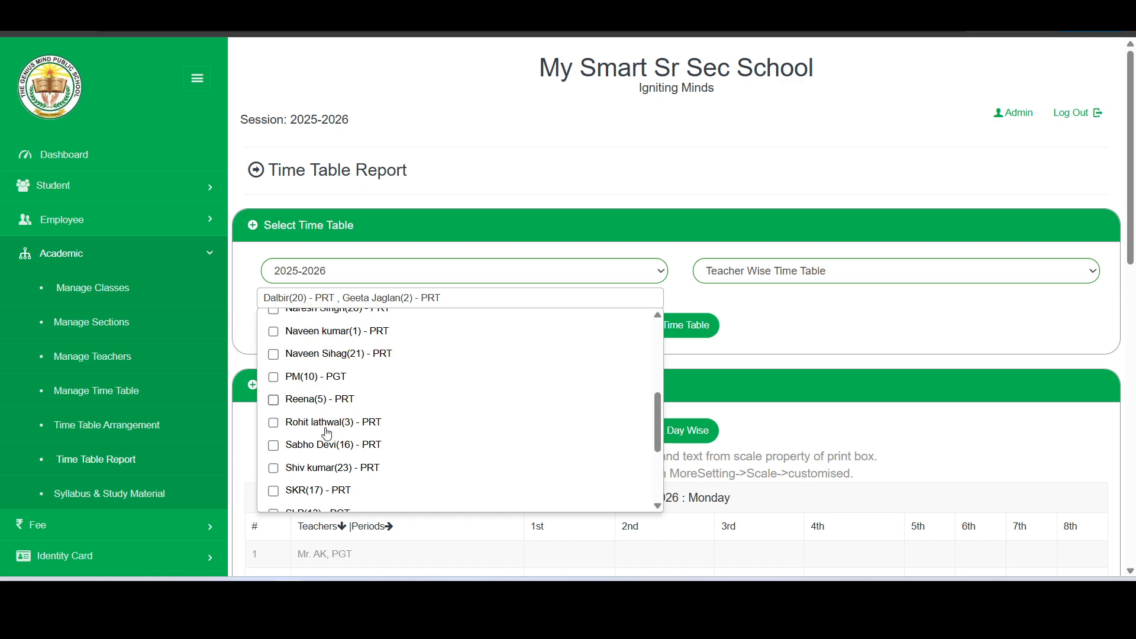
{"action": "scroll", "coordinate": [328, 435], "scroll_direction": "down", "scroll_amount": 4}
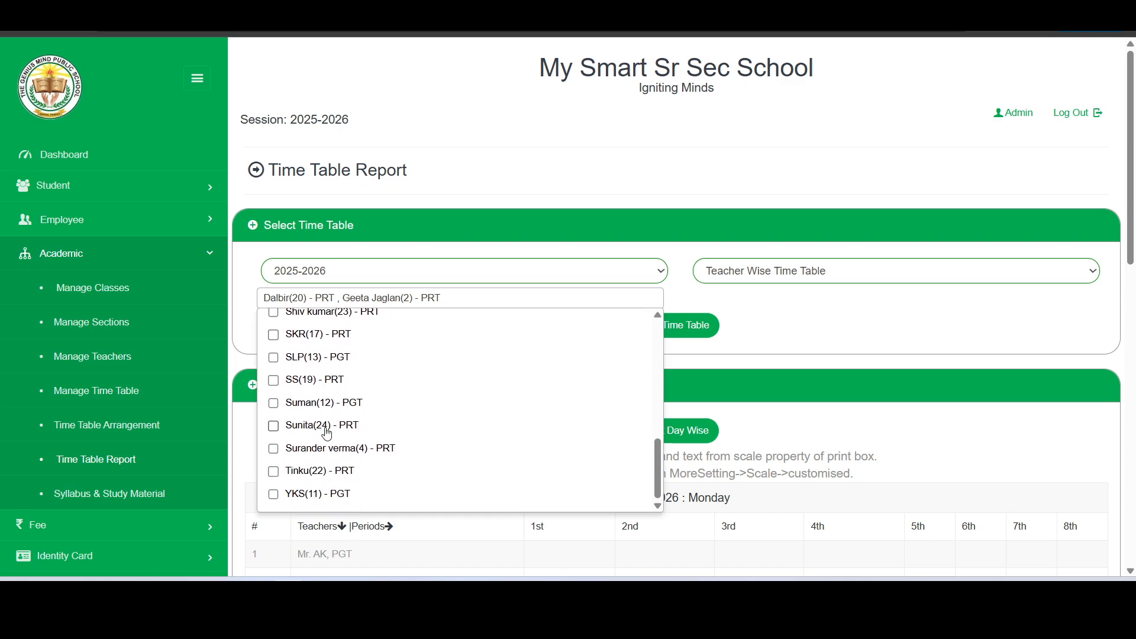
{"action": "scroll", "coordinate": [320, 414], "scroll_direction": "up", "scroll_amount": 3}
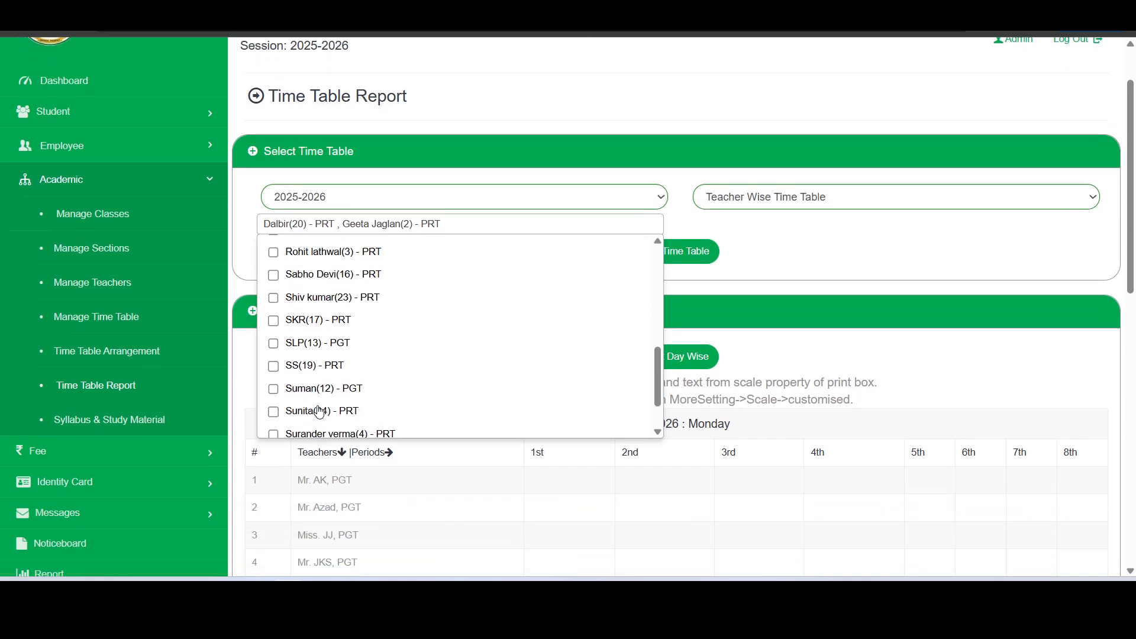
{"action": "scroll", "coordinate": [320, 414], "scroll_direction": "up", "scroll_amount": 1}
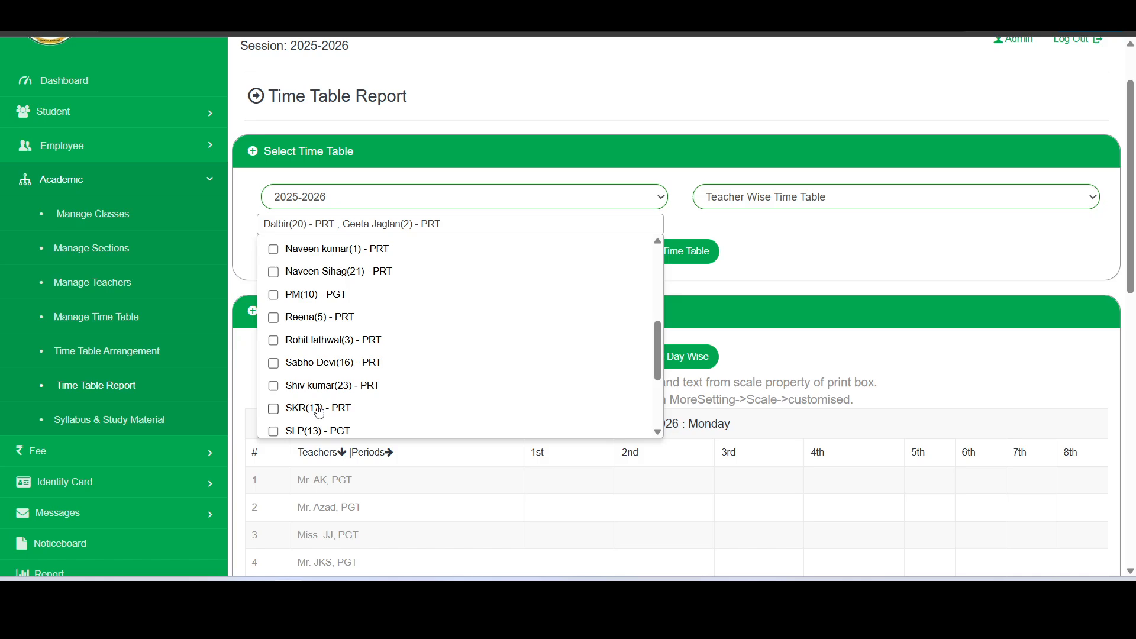
{"action": "left_click", "coordinate": [311, 317]}
{"action": "left_click", "coordinate": [694, 312]}
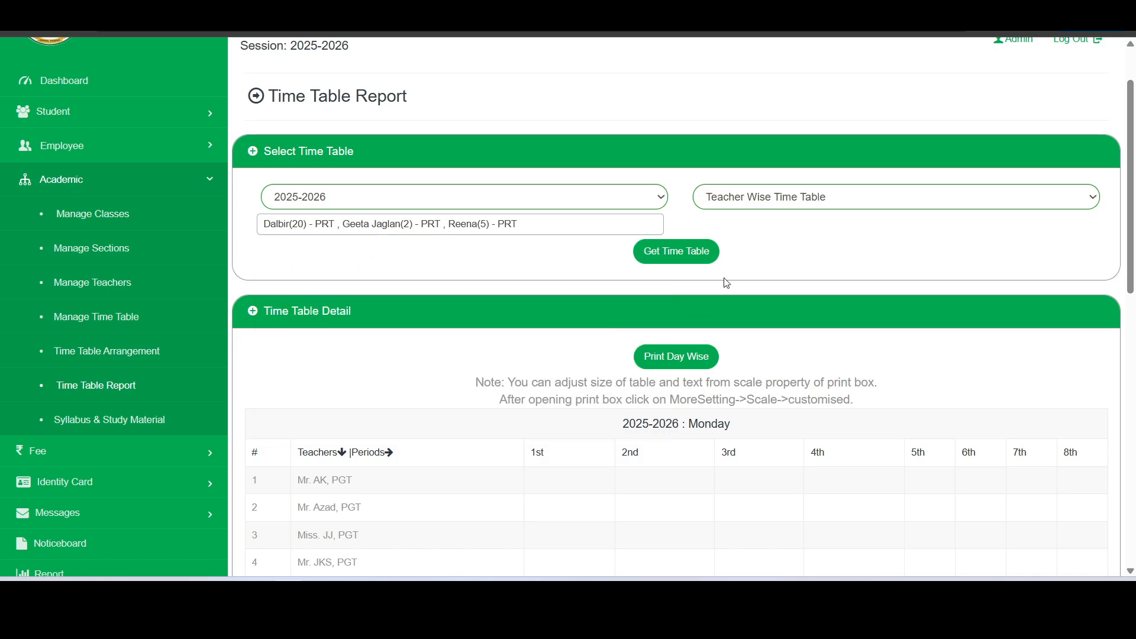
{"action": "left_click", "coordinate": [689, 252]}
- Examine the teacher-wise report for each teacher's class teacher assignment, daily periods and total number of periods
{"action": "scroll", "coordinate": [778, 289], "scroll_direction": "down", "scroll_amount": 5}
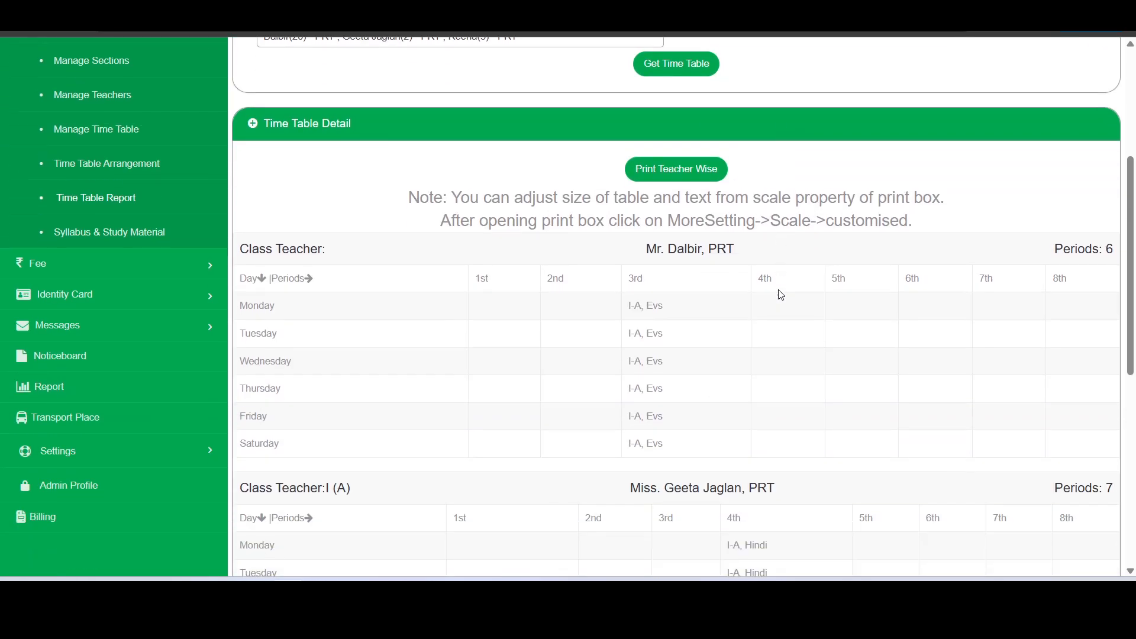
{"action": "scroll", "coordinate": [683, 249], "scroll_direction": "up", "scroll_amount": 1}
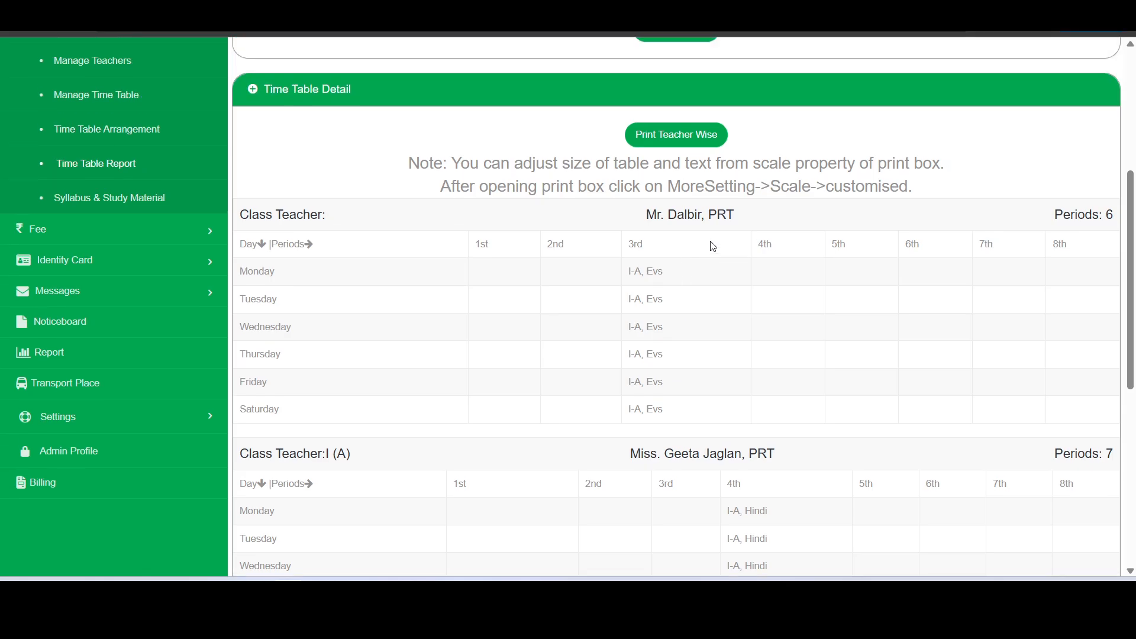
{"action": "left_click_drag", "start_coordinate": [649, 217], "coordinate": [323, 428]}
{"action": "left_click_drag", "start_coordinate": [364, 466], "coordinate": [274, 456]}
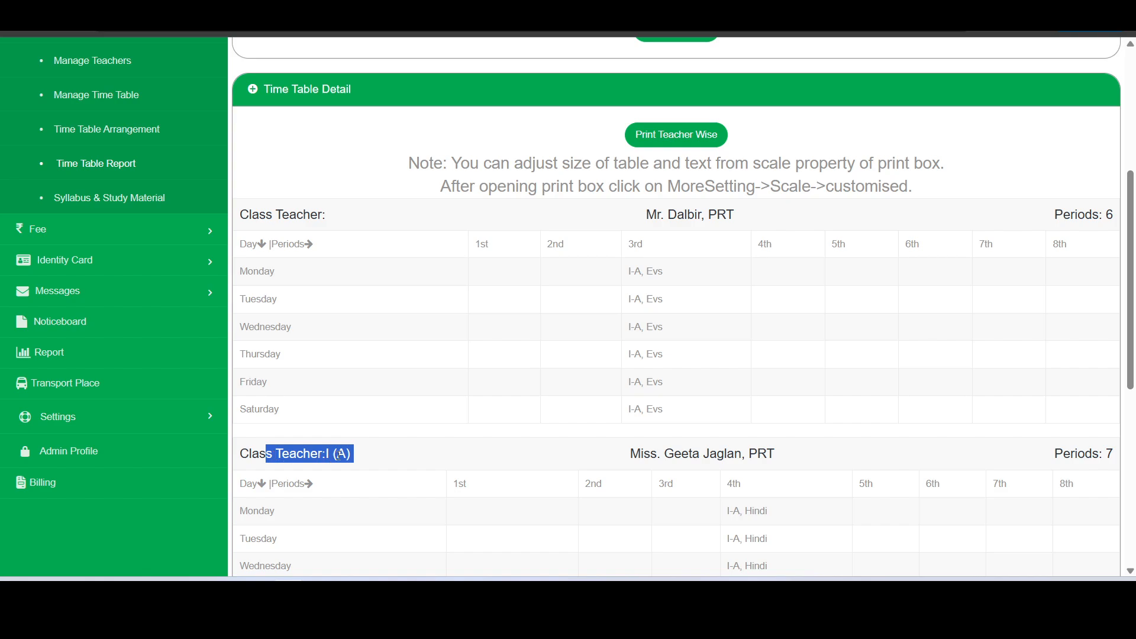
{"action": "left_click", "coordinate": [358, 460]}
{"action": "left_click_drag", "start_coordinate": [355, 456], "coordinate": [249, 455]}
{"action": "left_click", "coordinate": [238, 454]}
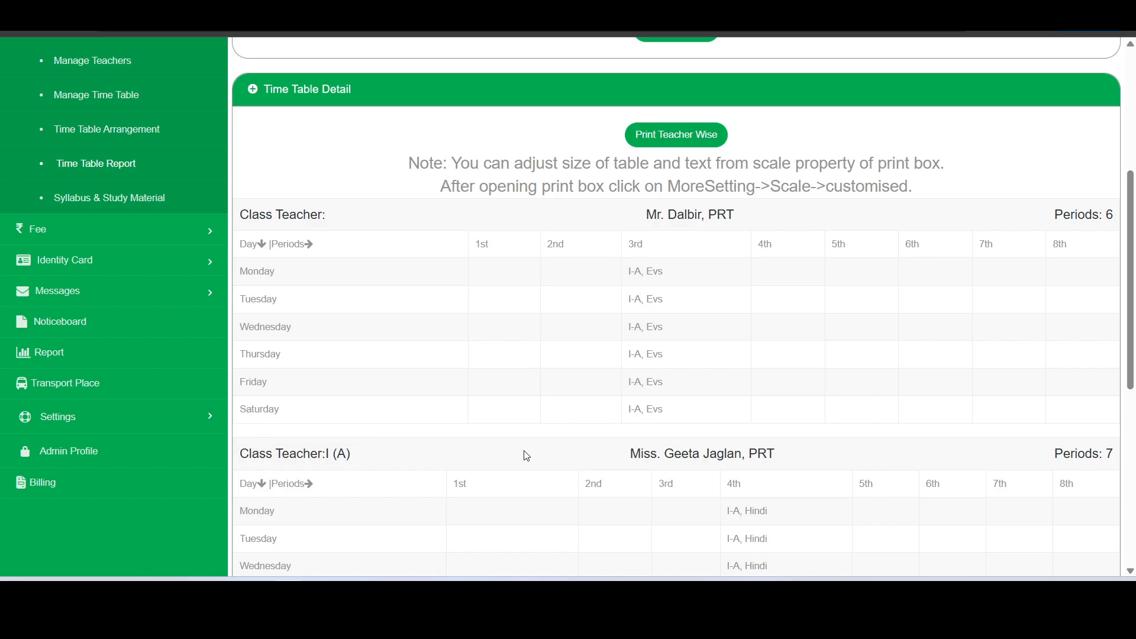
{"action": "left_click_drag", "start_coordinate": [618, 456], "coordinate": [819, 459]}
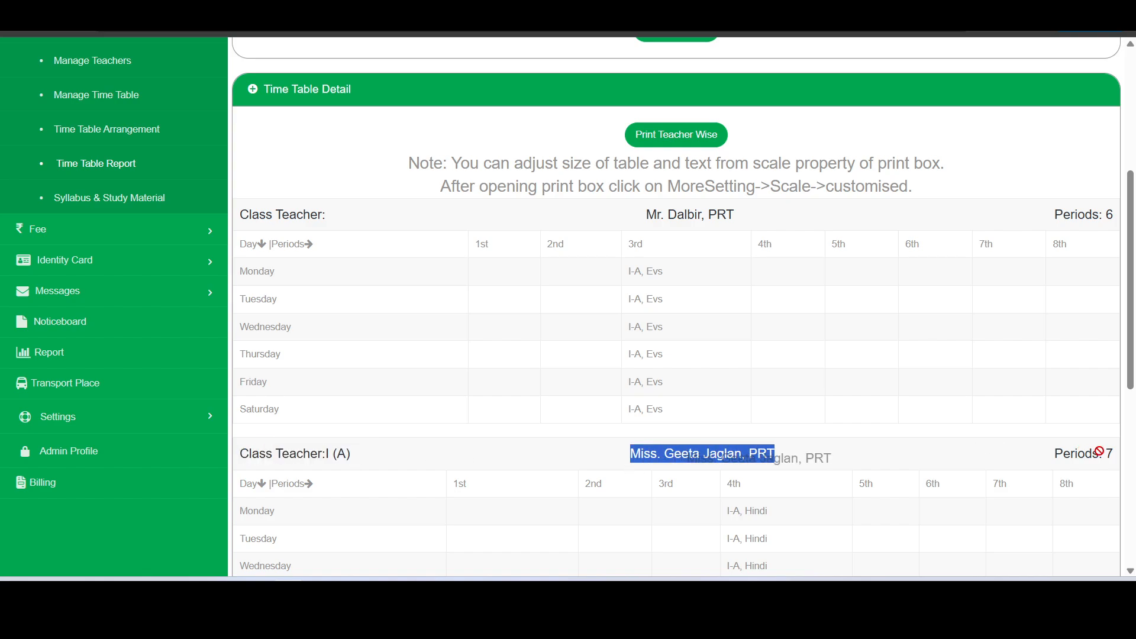
{"action": "scroll", "coordinate": [1092, 452], "scroll_direction": "down", "scroll_amount": 1}
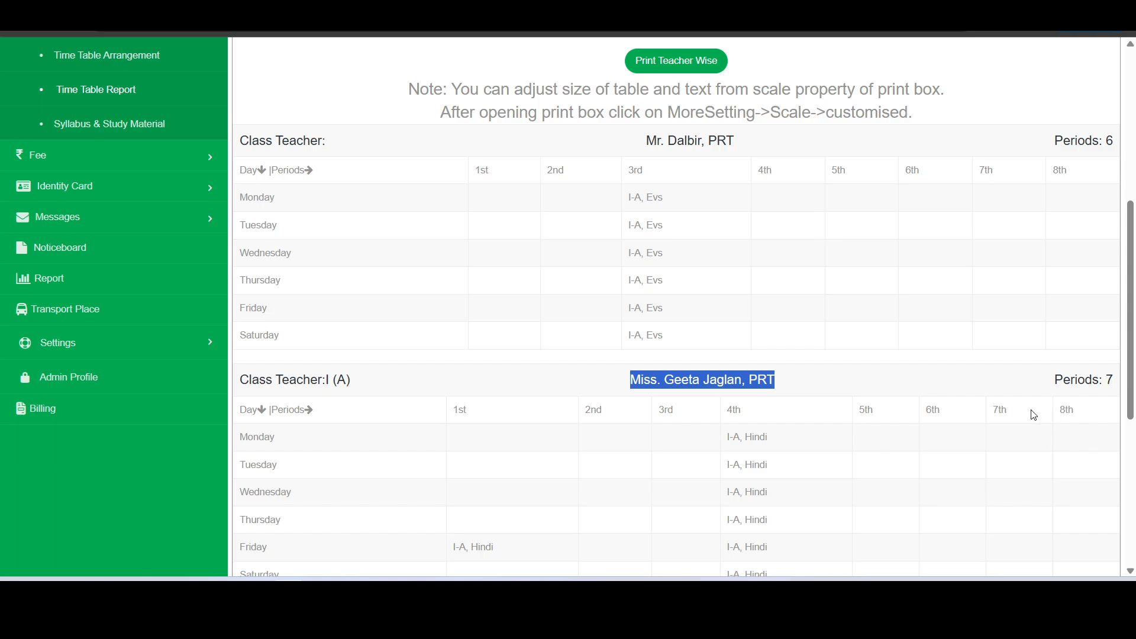
{"action": "scroll", "coordinate": [676, 466], "scroll_direction": "down", "scroll_amount": 2}
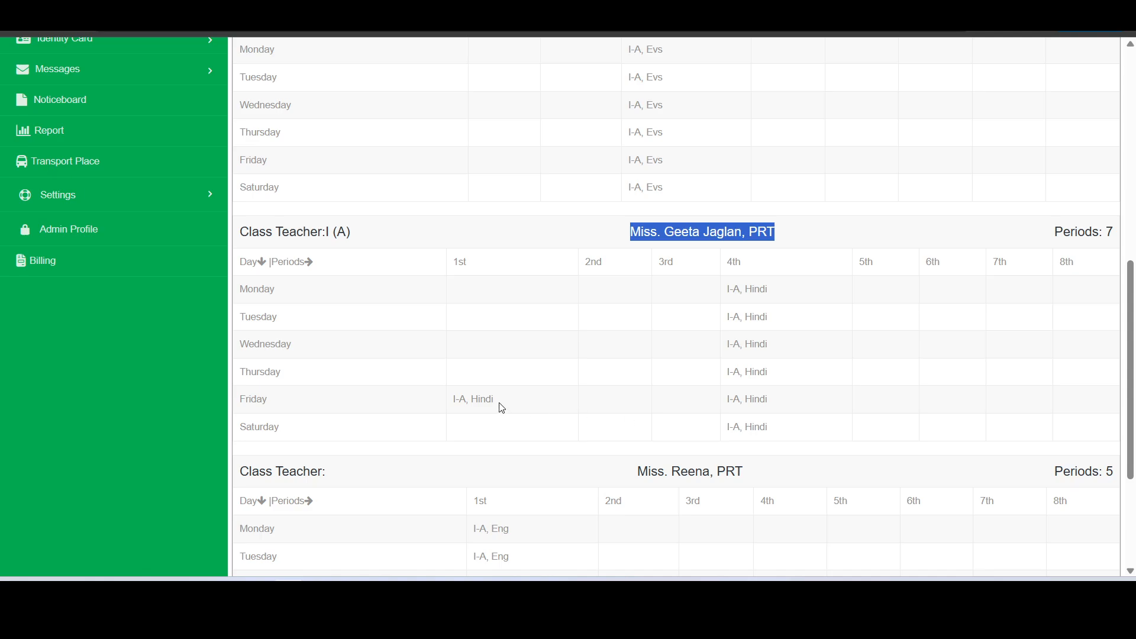
{"action": "left_click_drag", "start_coordinate": [500, 405], "coordinate": [445, 399]}
{"action": "scroll", "coordinate": [603, 289], "scroll_direction": "down", "scroll_amount": 3}
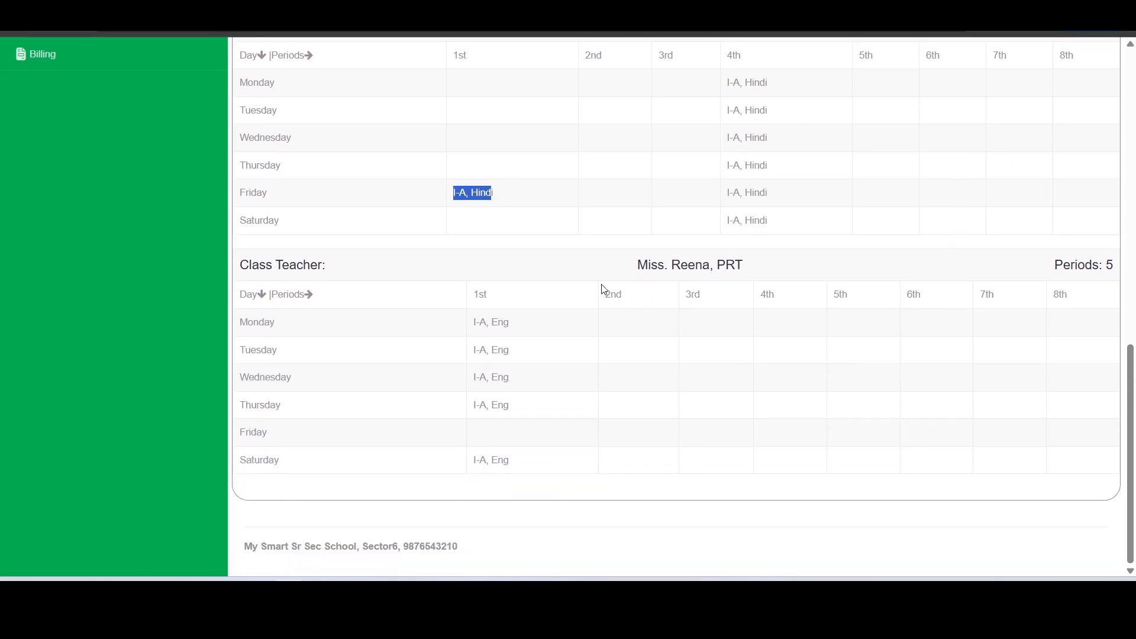
{"action": "scroll", "coordinate": [610, 386], "scroll_direction": "up", "scroll_amount": 3}
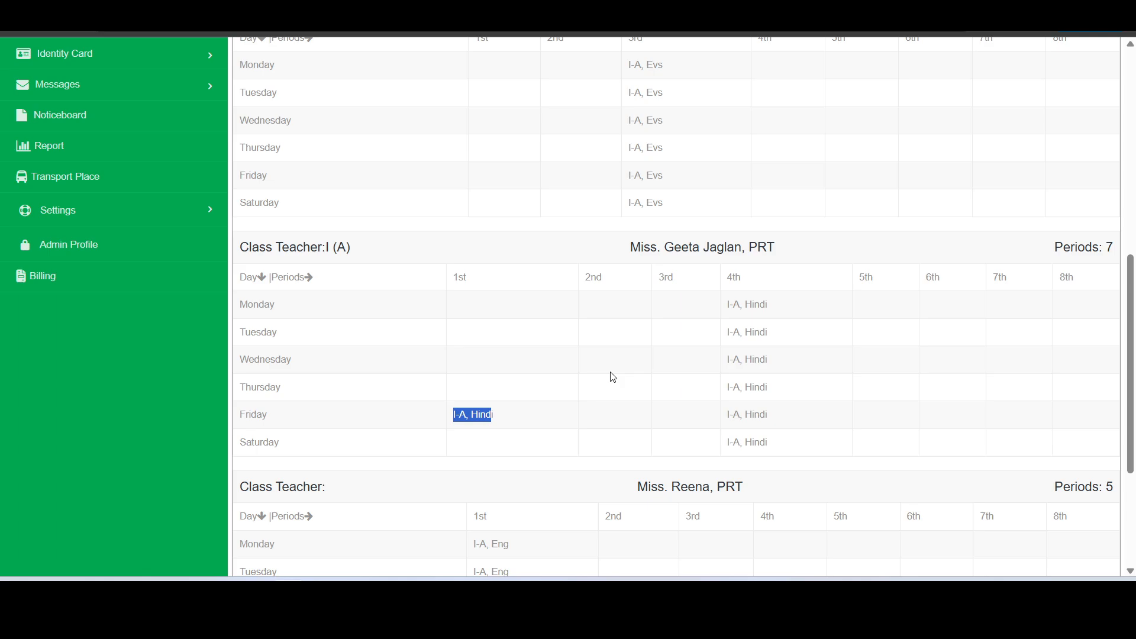
- Open the print preview of the teacher-wise report and show its additional settings and scale options
{"action": "scroll", "coordinate": [614, 377], "scroll_direction": "up", "scroll_amount": 7}
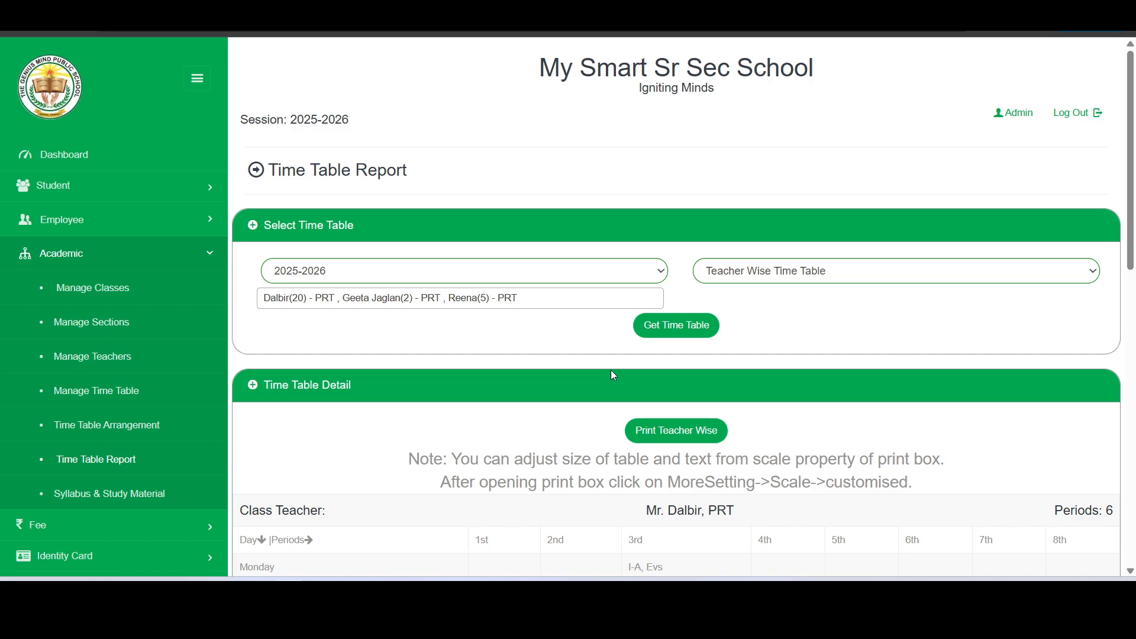
{"action": "scroll", "coordinate": [613, 374], "scroll_direction": "down", "scroll_amount": 1}
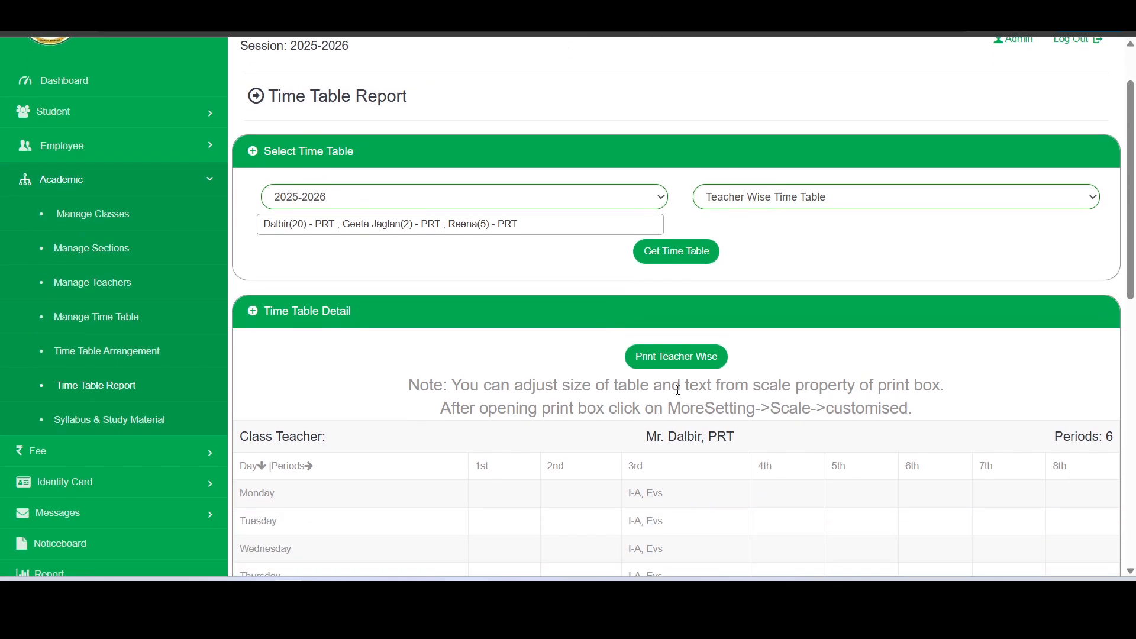
{"action": "left_click", "coordinate": [707, 367]}
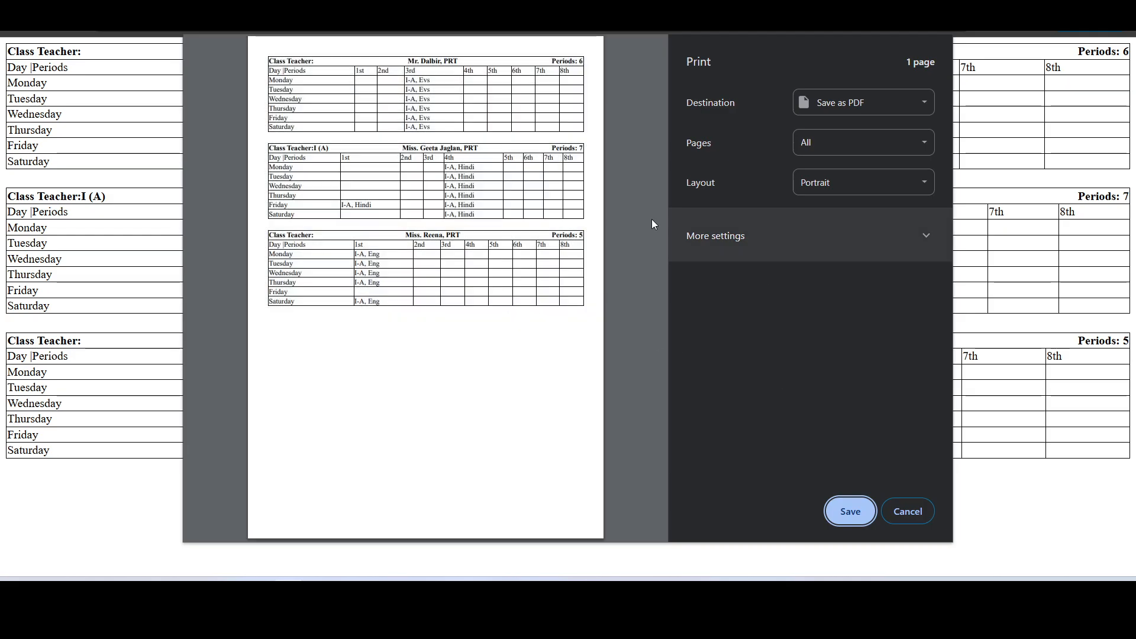
{"action": "left_click", "coordinate": [843, 256]}
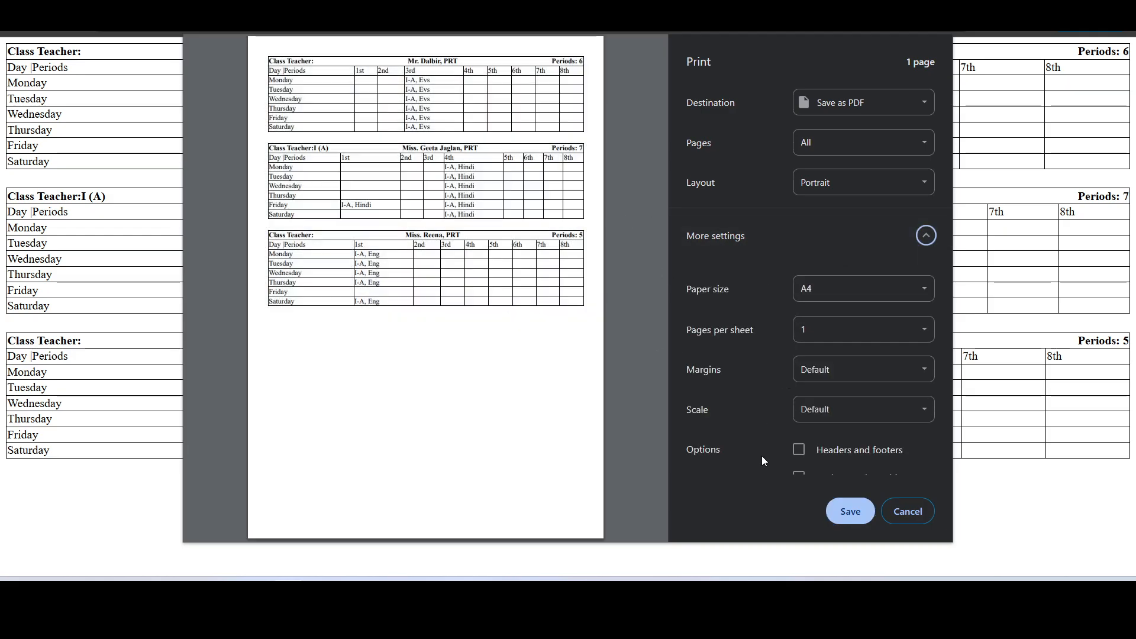
{"action": "left_click", "coordinate": [851, 417]}
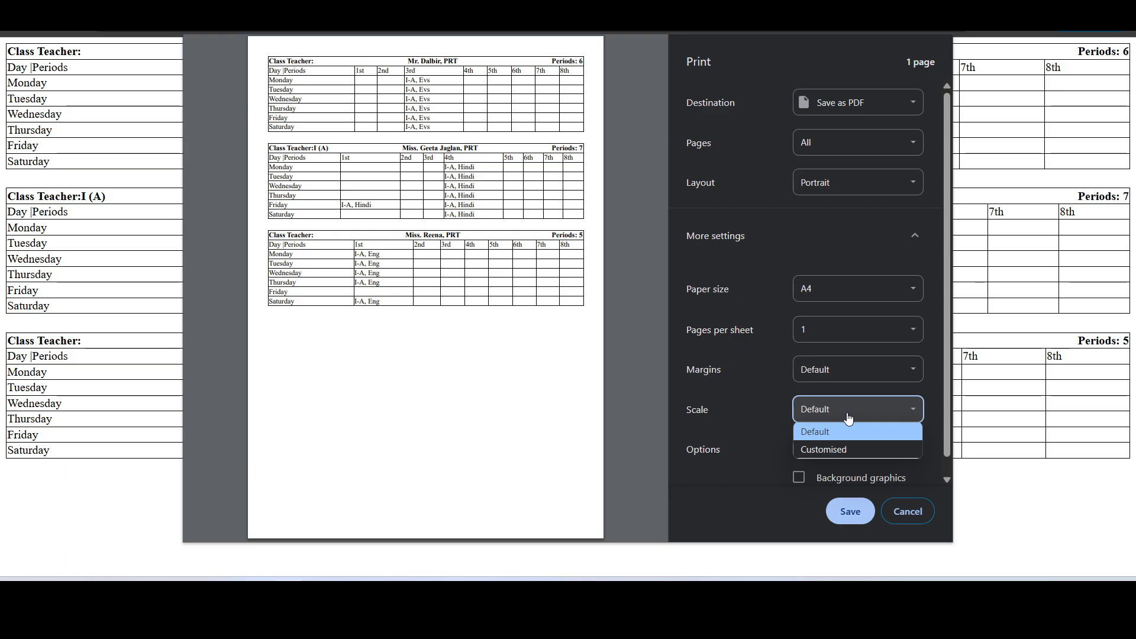
- Switch the teacher-wise preview to Landscape layout, review it and cancel printing
{"action": "left_click", "coordinate": [837, 183]}
{"action": "left_click", "coordinate": [837, 183]}
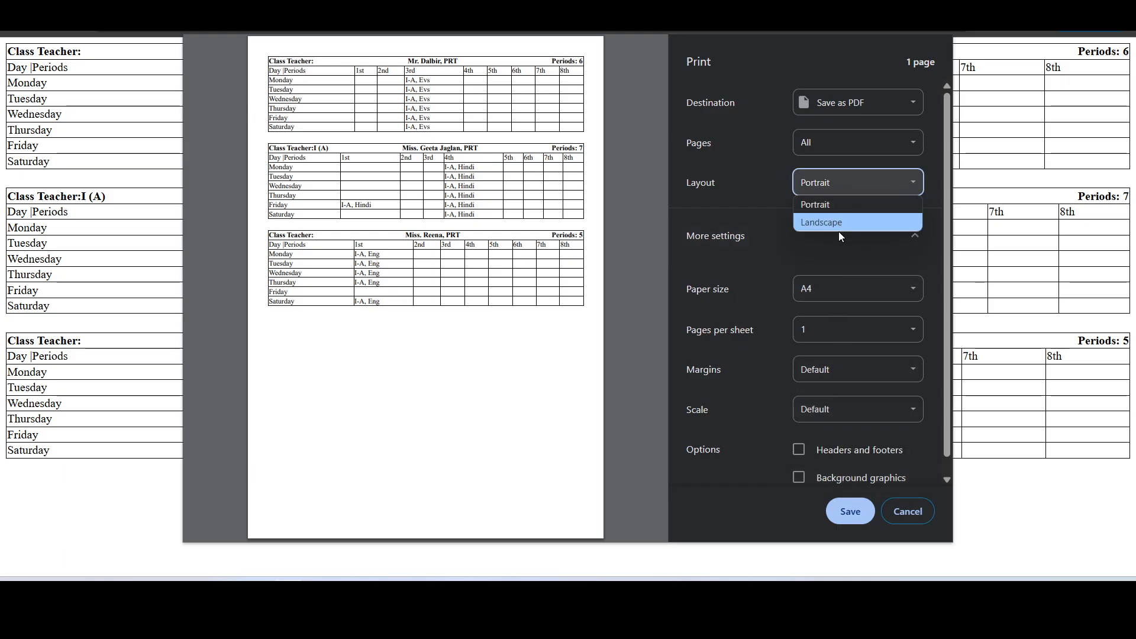
{"action": "left_click", "coordinate": [839, 225]}
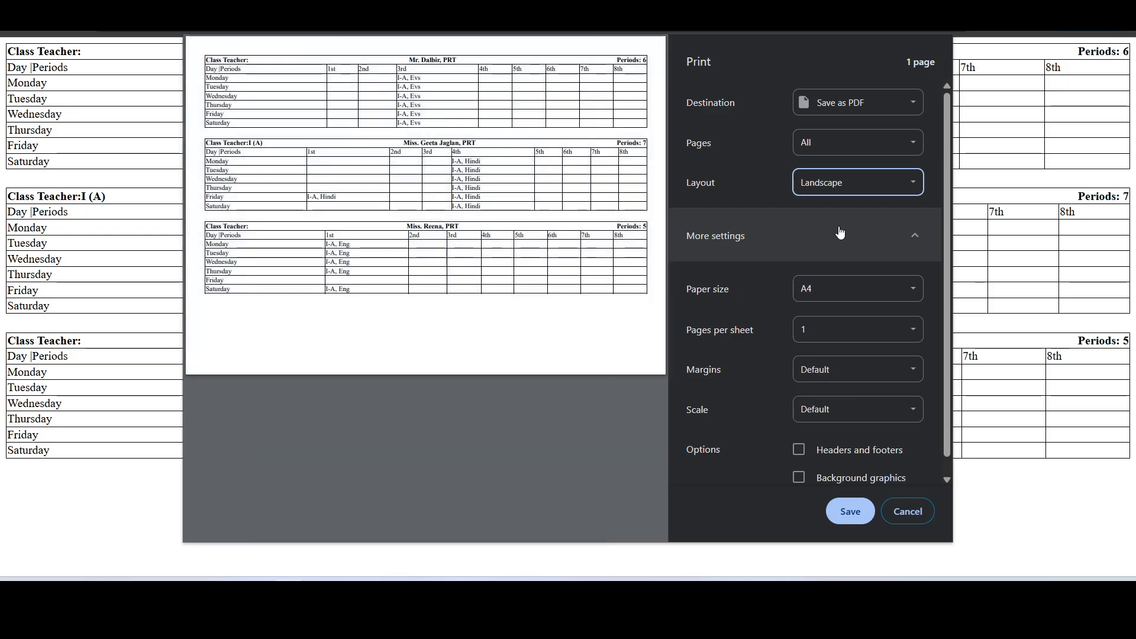
{"action": "left_click", "coordinate": [908, 511]}
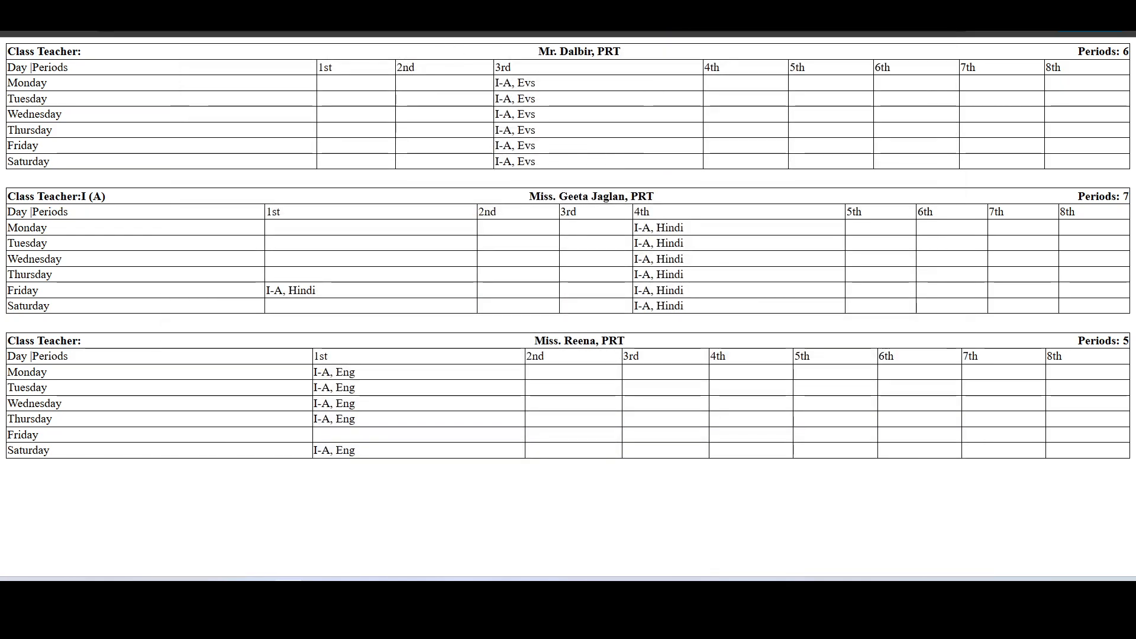
{"action": "scroll", "coordinate": [386, 261], "scroll_direction": "up", "scroll_amount": 1}
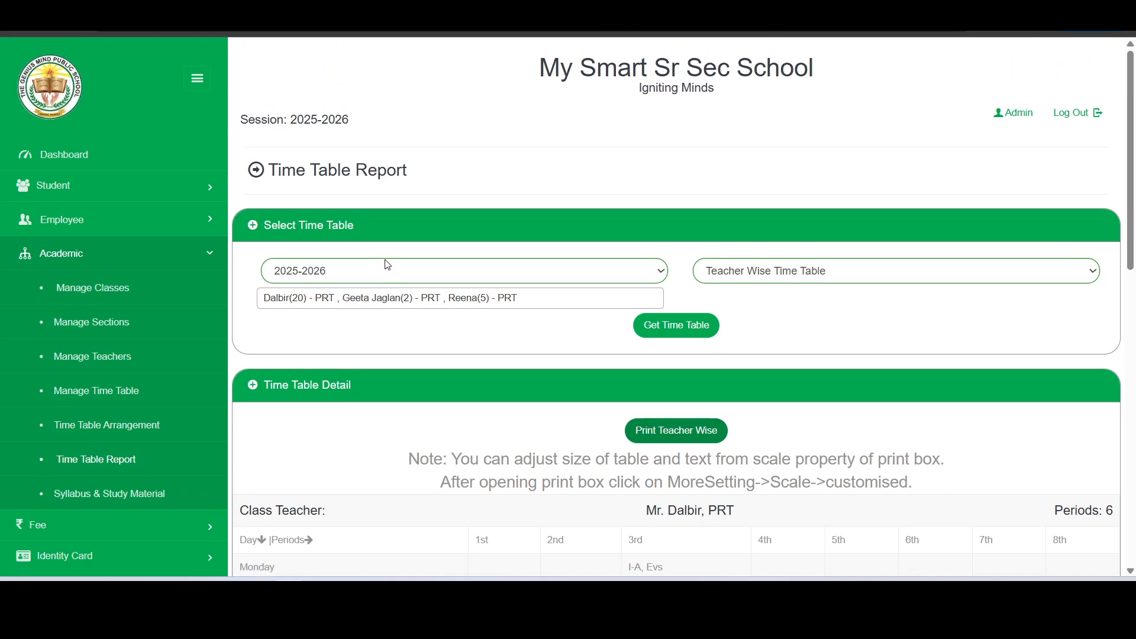